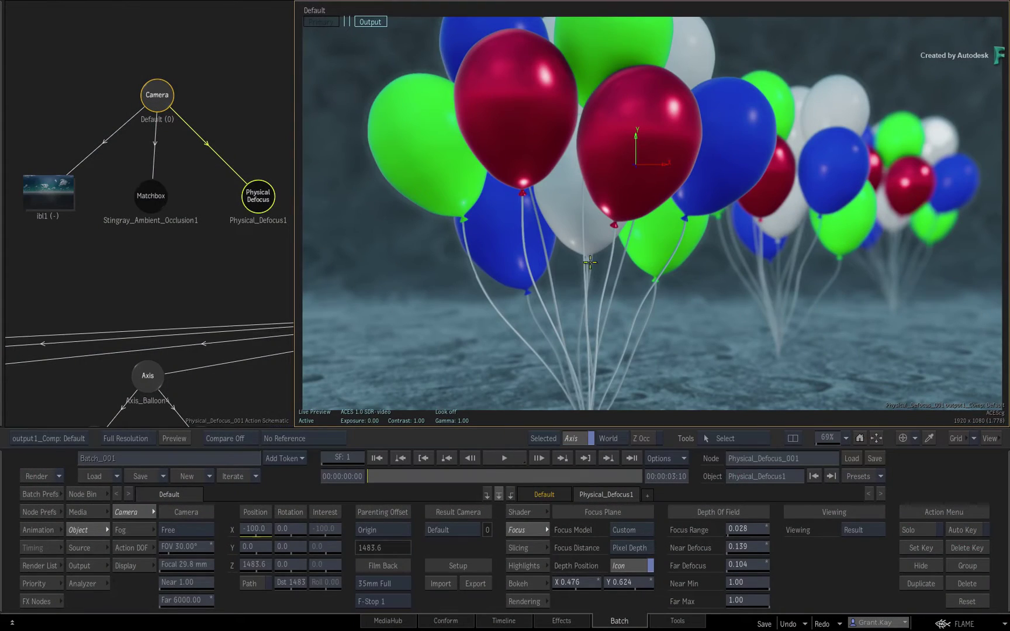
# Step: Refocus on the white balloon right of centre, lower Near Defocus and reset Far Max to 1.00
pyautogui.moveTo(637, 162); pyautogui.dragTo(773, 172)
pyautogui.click(823, 181)
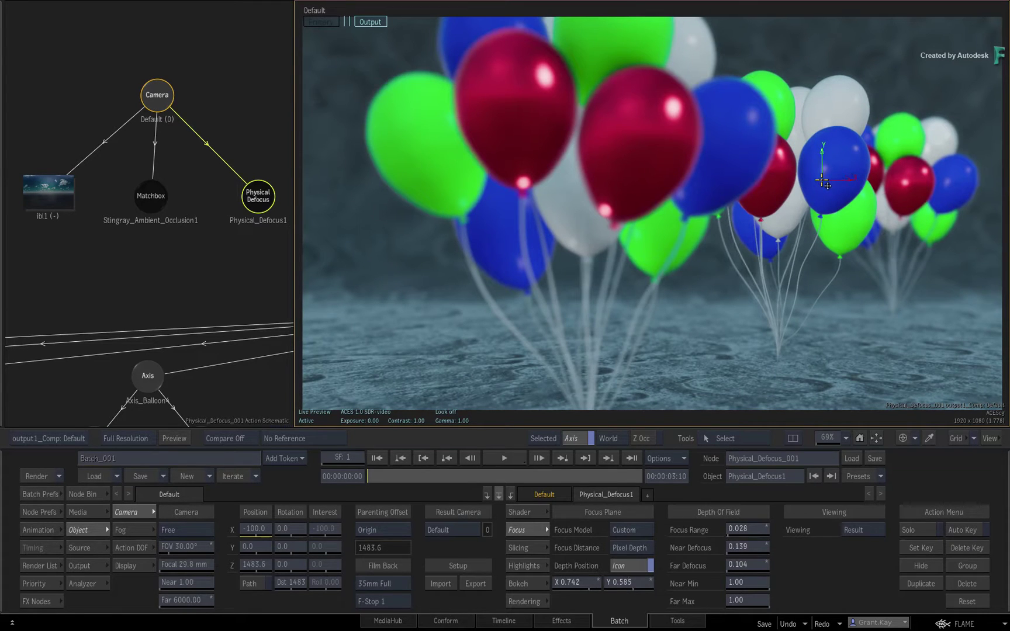
pyautogui.click(904, 188)
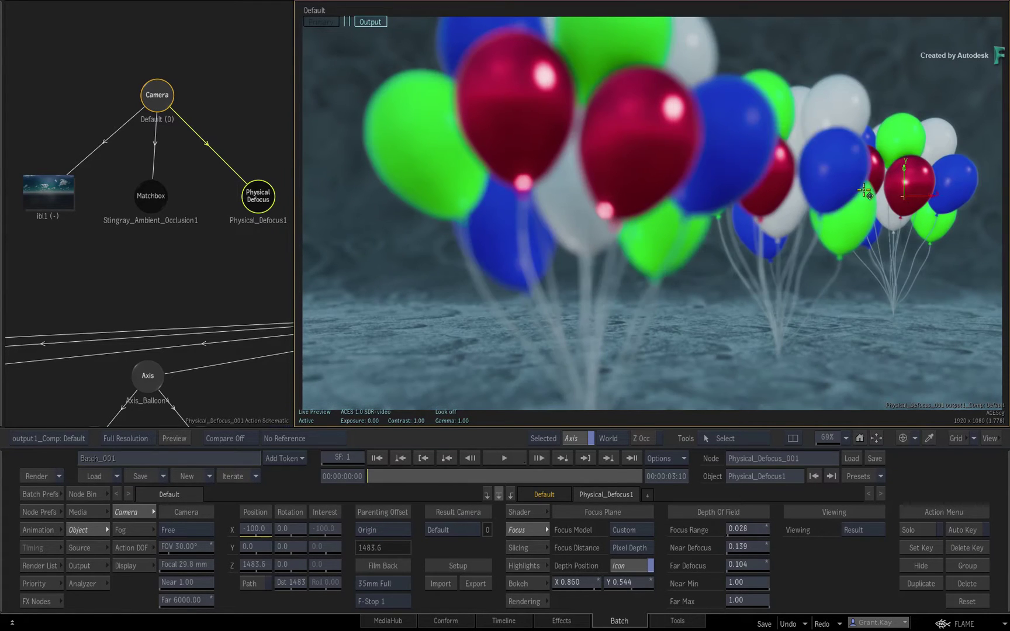
pyautogui.click(788, 220)
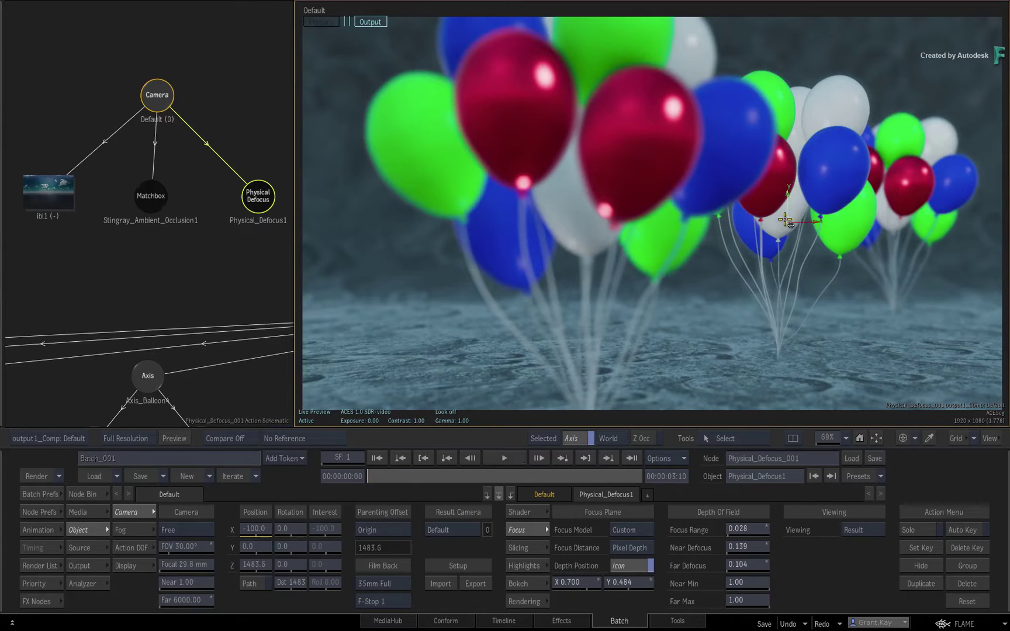
pyautogui.click(779, 220)
pyautogui.moveTo(755, 547); pyautogui.dragTo(746, 600)
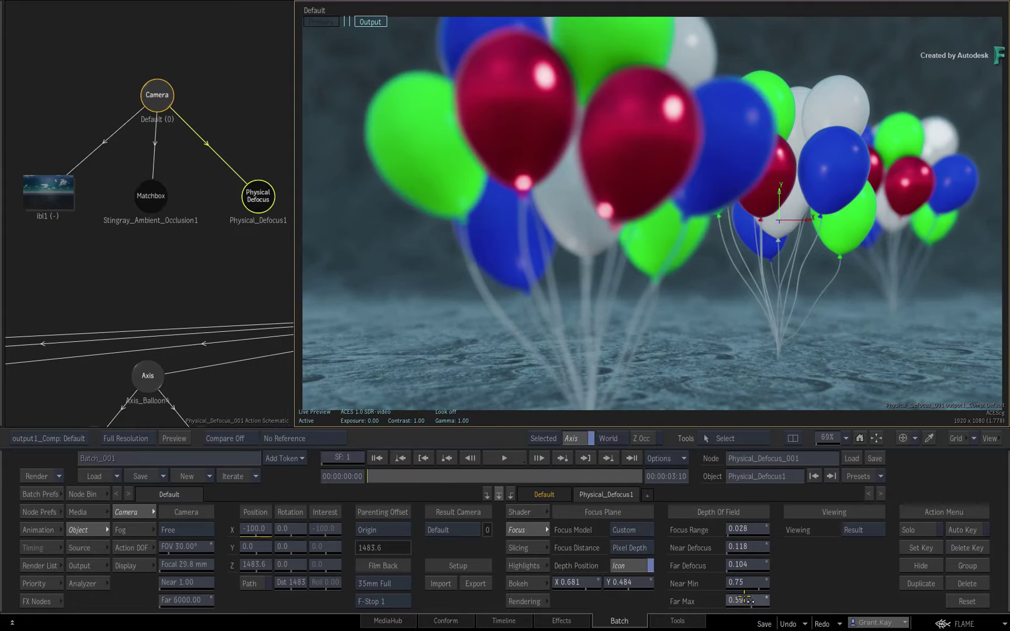
pyautogui.moveTo(745, 600); pyautogui.dragTo(756, 595)
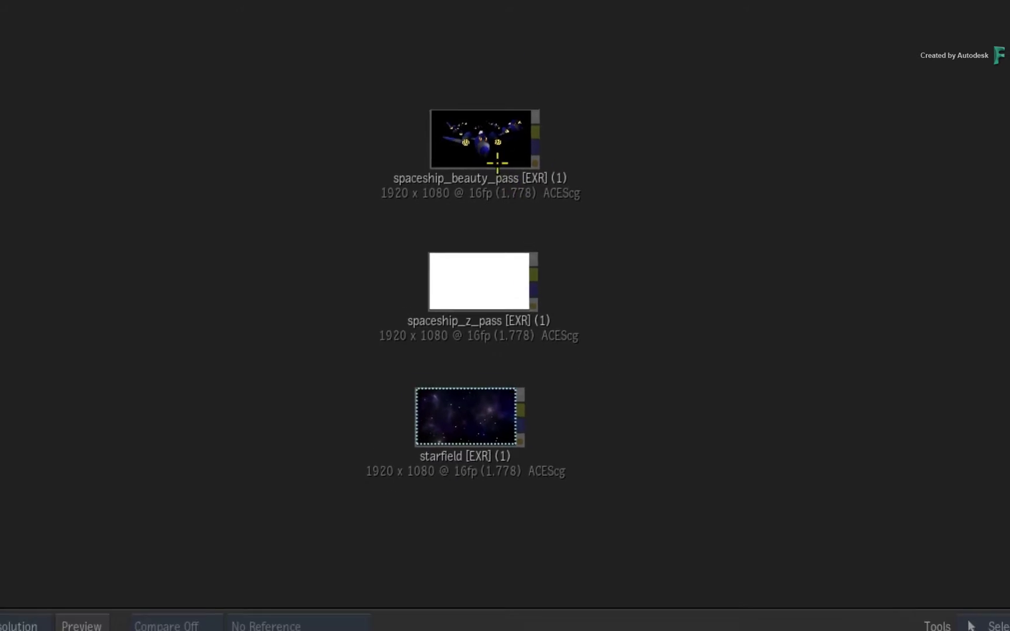
pyautogui.click(412, 150)
pyautogui.doubleClick(412, 155)
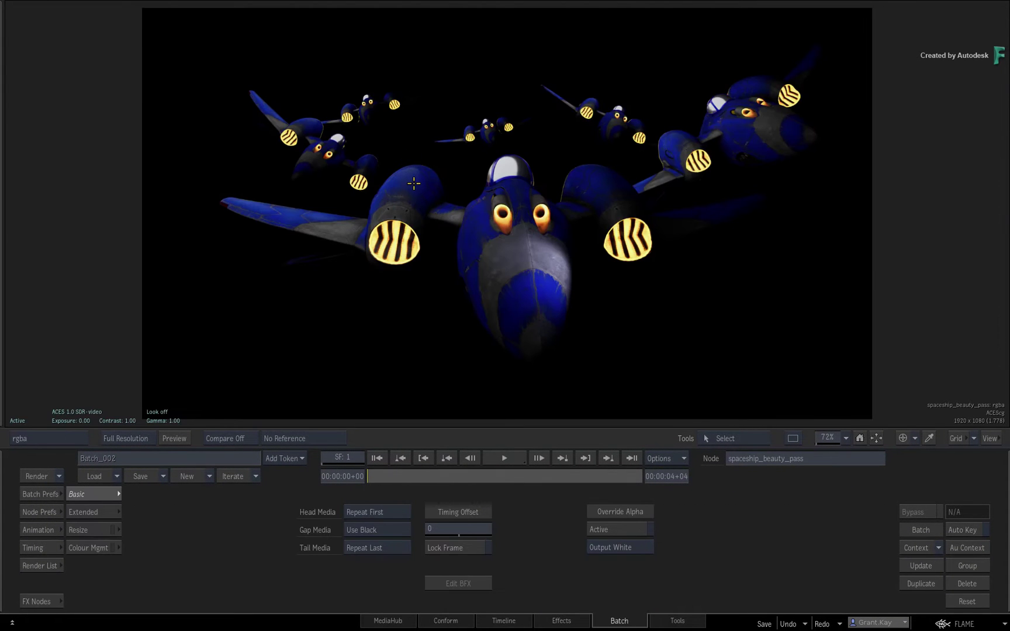
pyautogui.press('a')
pyautogui.press('a')
pyautogui.press('Tab')
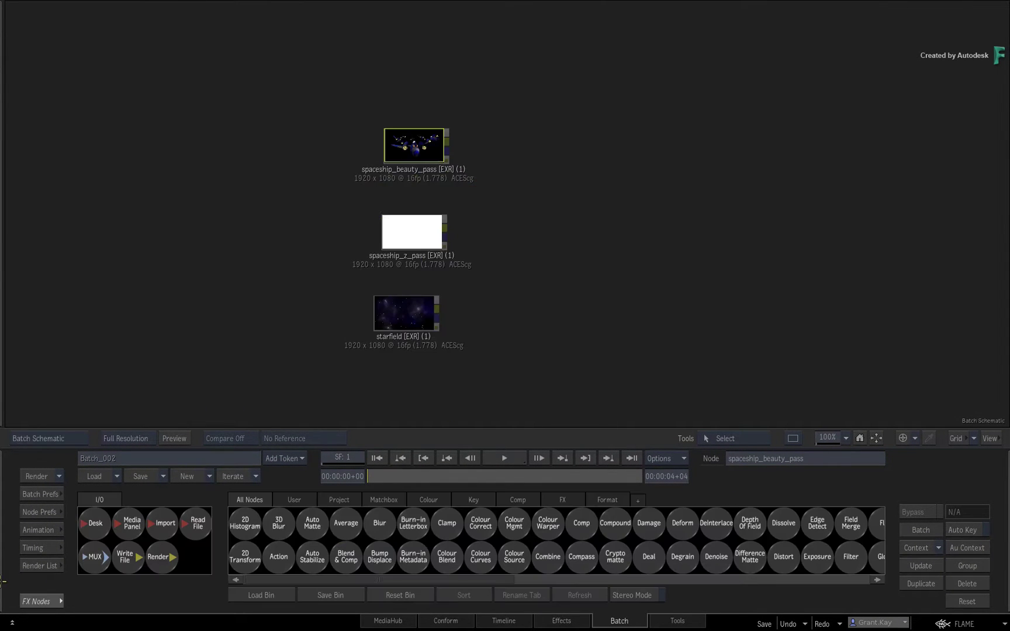
pyautogui.doubleClick(410, 231)
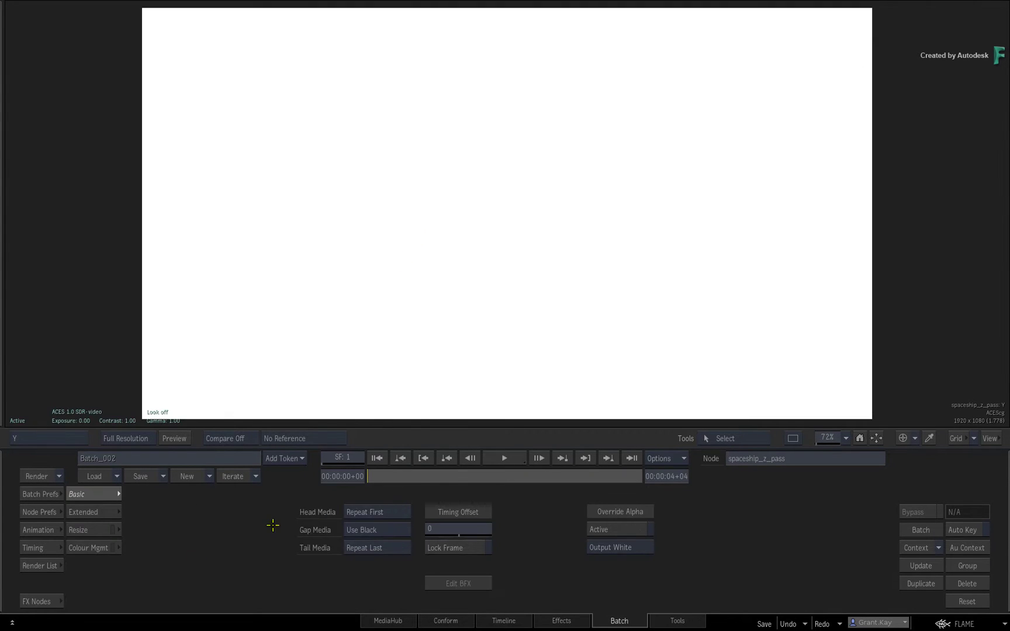
pyautogui.press('Tab')
pyautogui.doubleClick(402, 314)
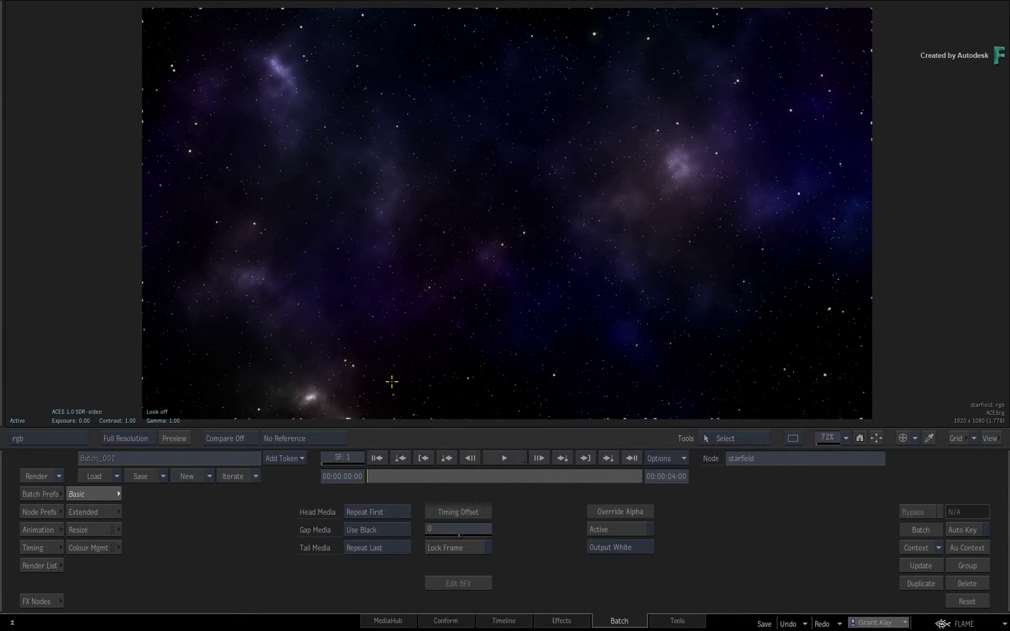
pyautogui.press('Tab')
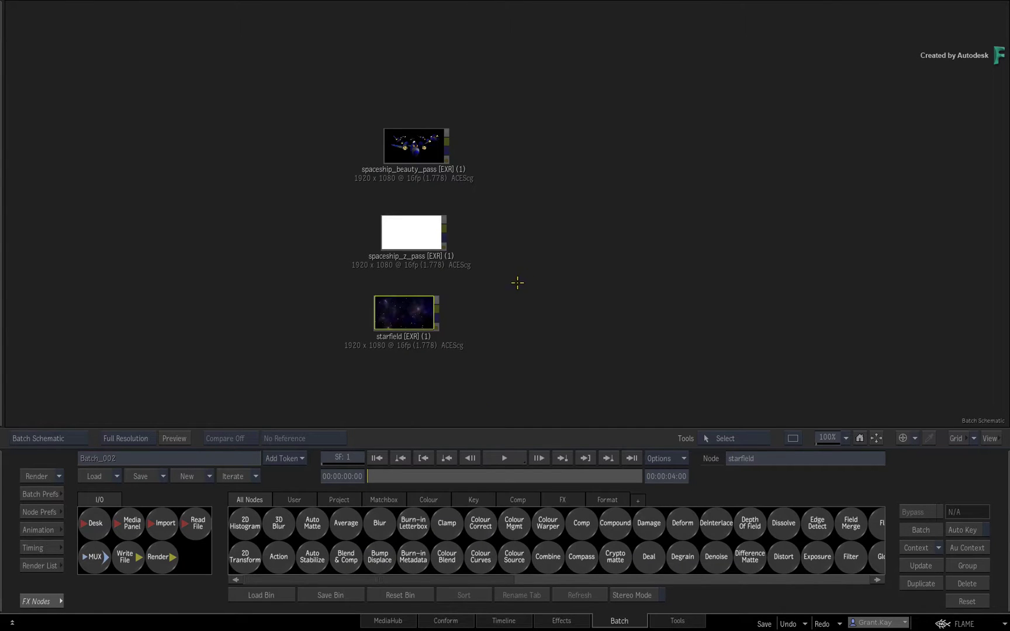
# Step: Add a Comp node wired with beauty RGB as front, starfield as back, beauty alpha as matte
pyautogui.click(581, 522)
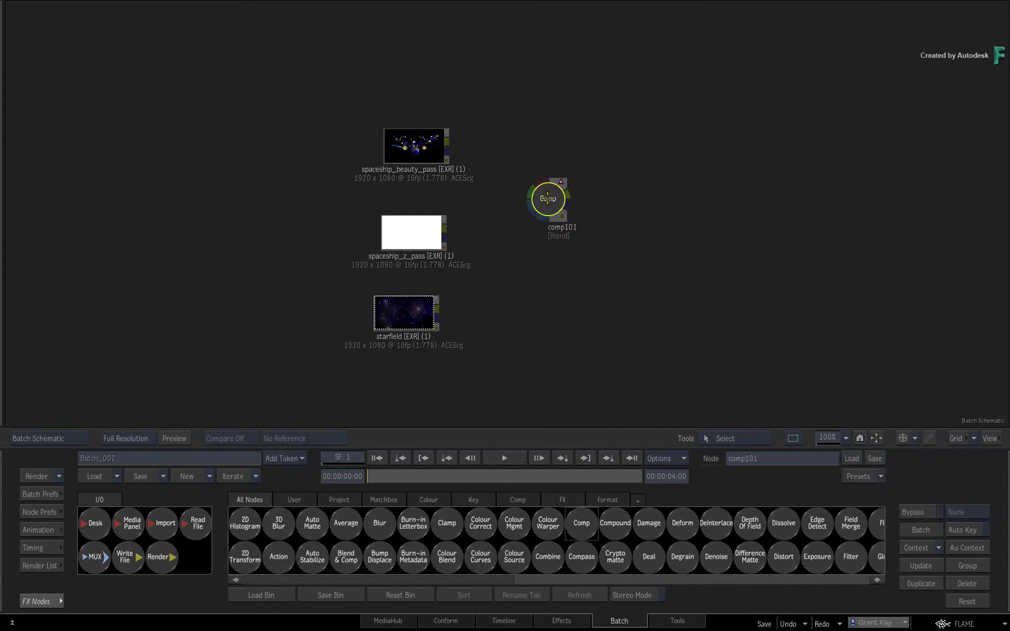
pyautogui.click(609, 227)
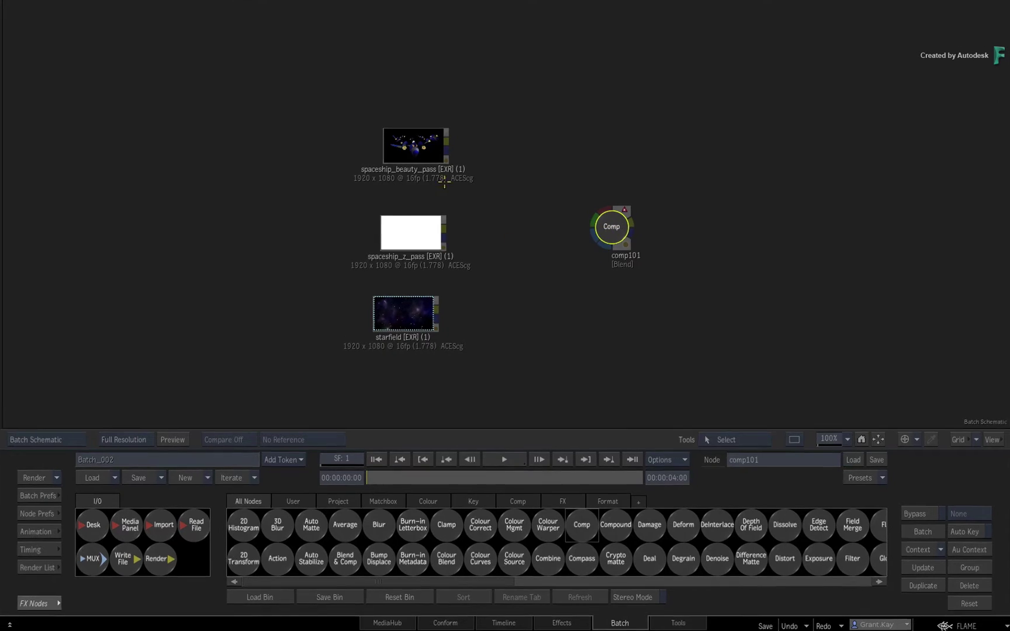
pyautogui.moveTo(356, 85); pyautogui.dragTo(718, 234)
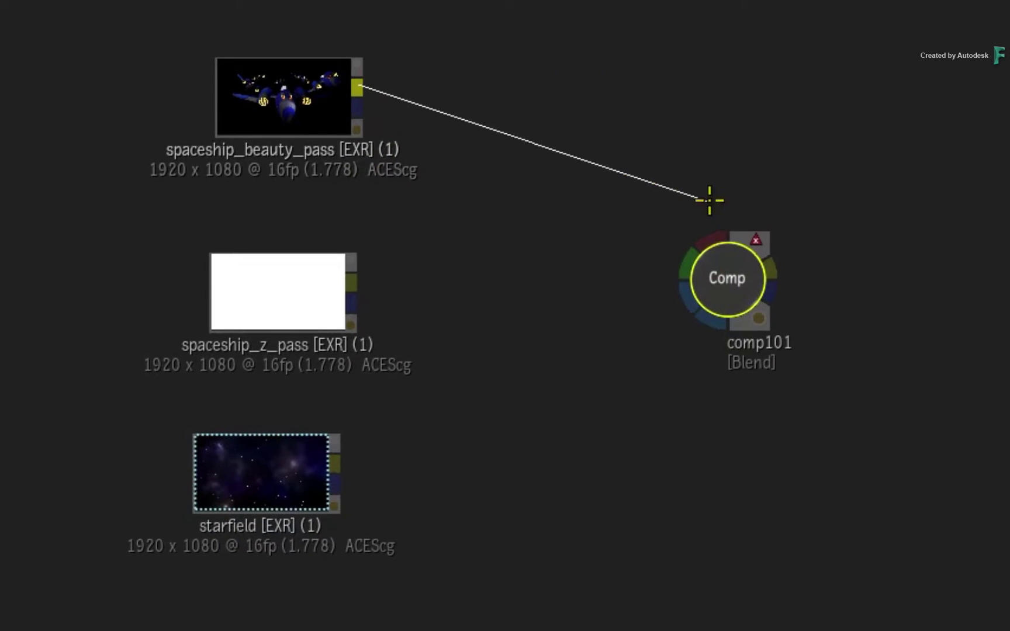
pyautogui.click(720, 235)
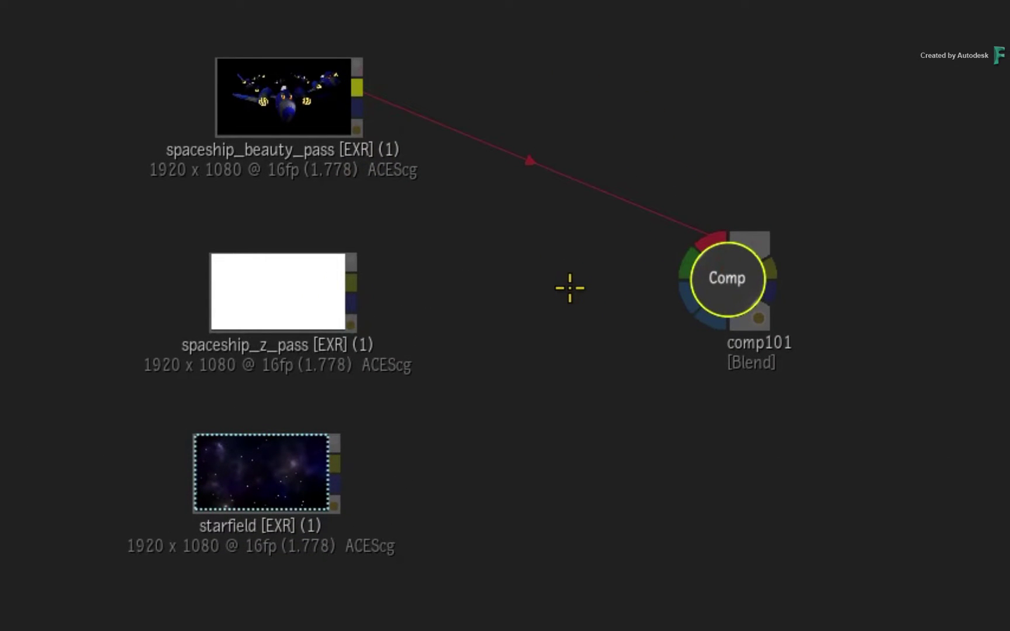
pyautogui.moveTo(334, 462); pyautogui.dragTo(589, 336)
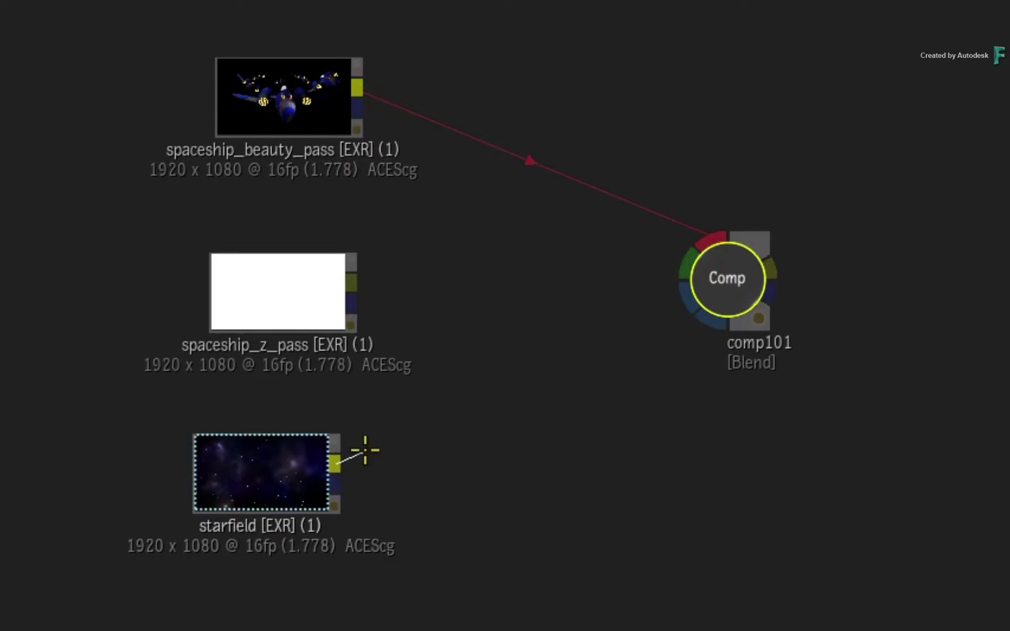
pyautogui.click(681, 264)
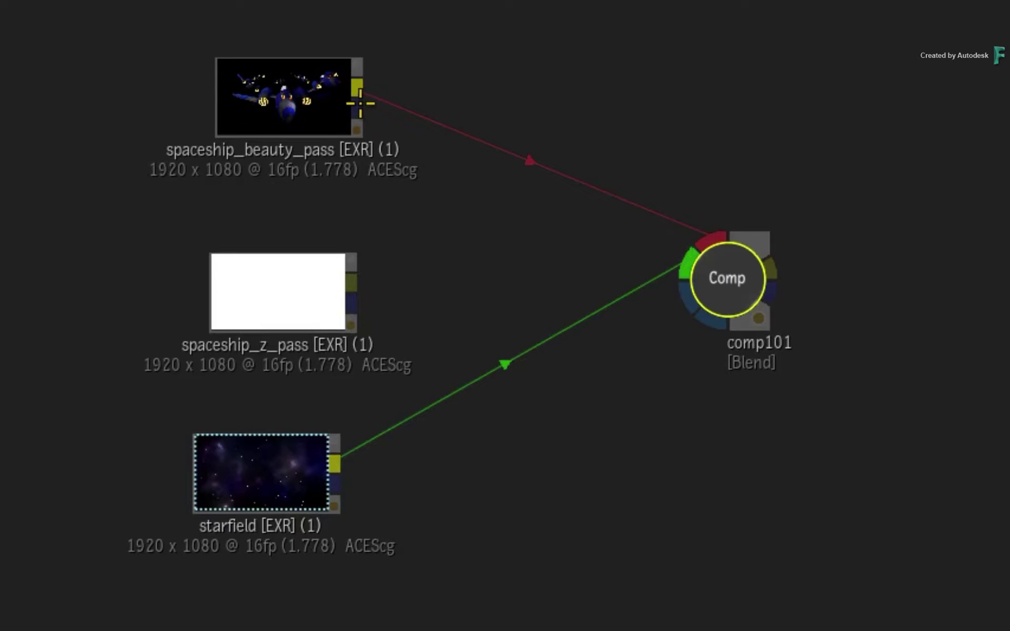
pyautogui.moveTo(359, 108); pyautogui.dragTo(445, 165)
pyautogui.click(679, 284)
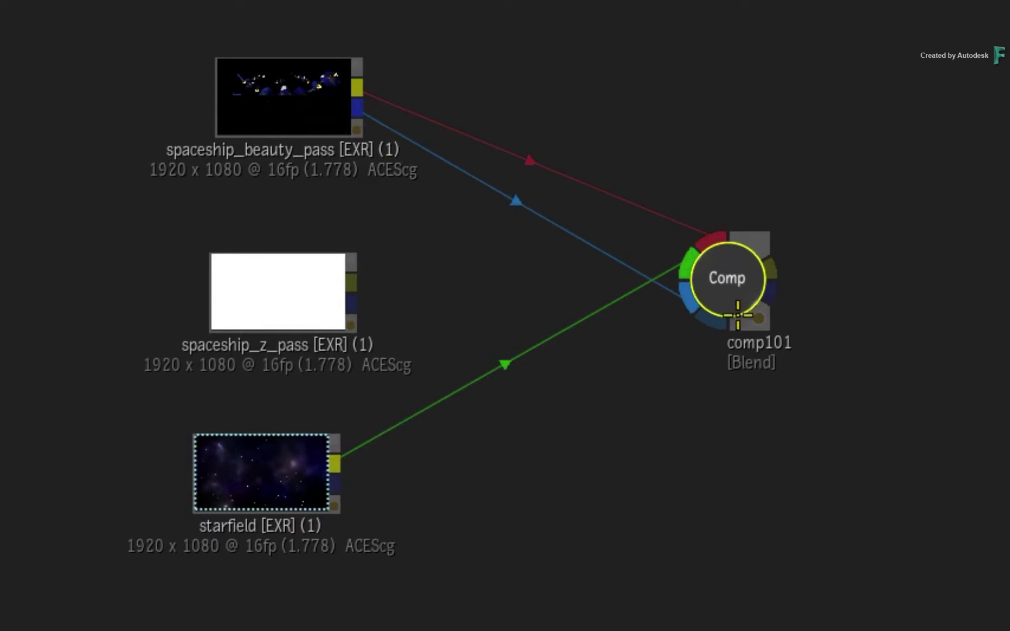
pyautogui.moveTo(737, 279); pyautogui.dragTo(759, 277)
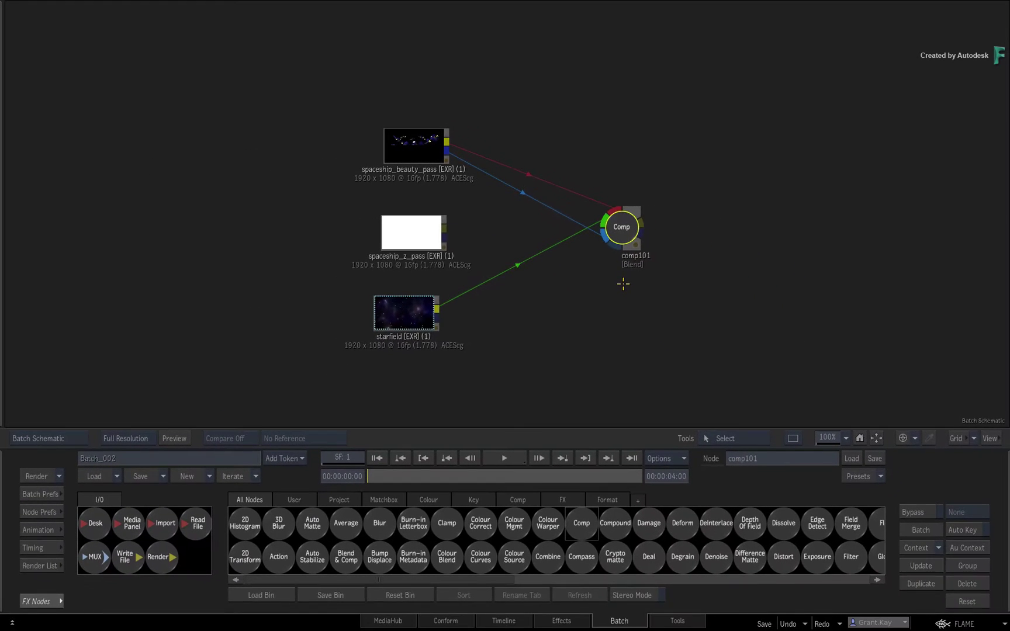
# Step: View the comp result and set both Input 1 and Input 2 to Premultiplied
pyautogui.press('F4')
pyautogui.press('F4')
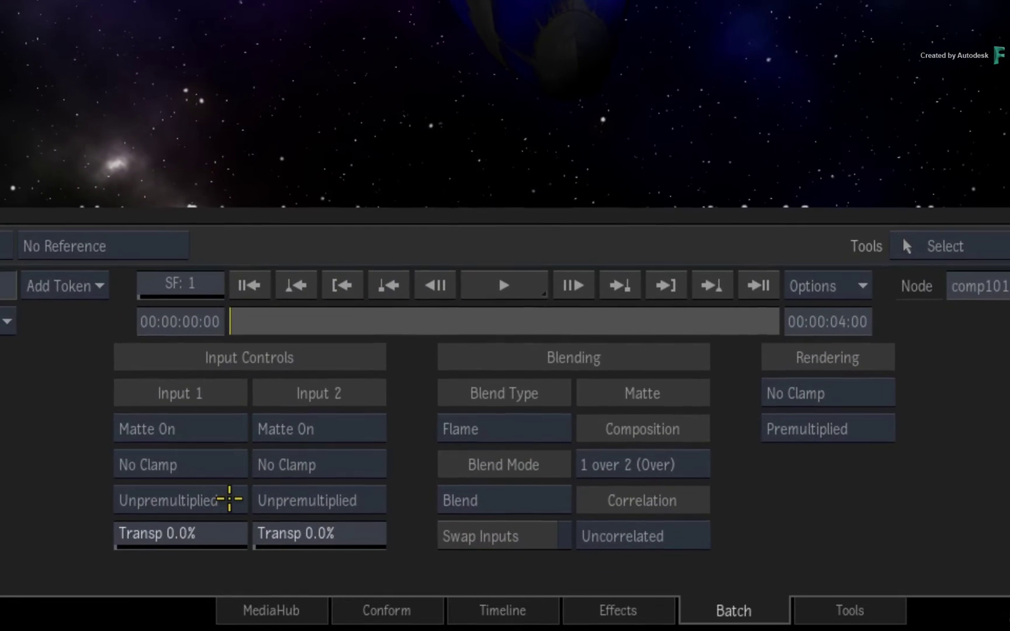
pyautogui.click(365, 565)
pyautogui.click(406, 567)
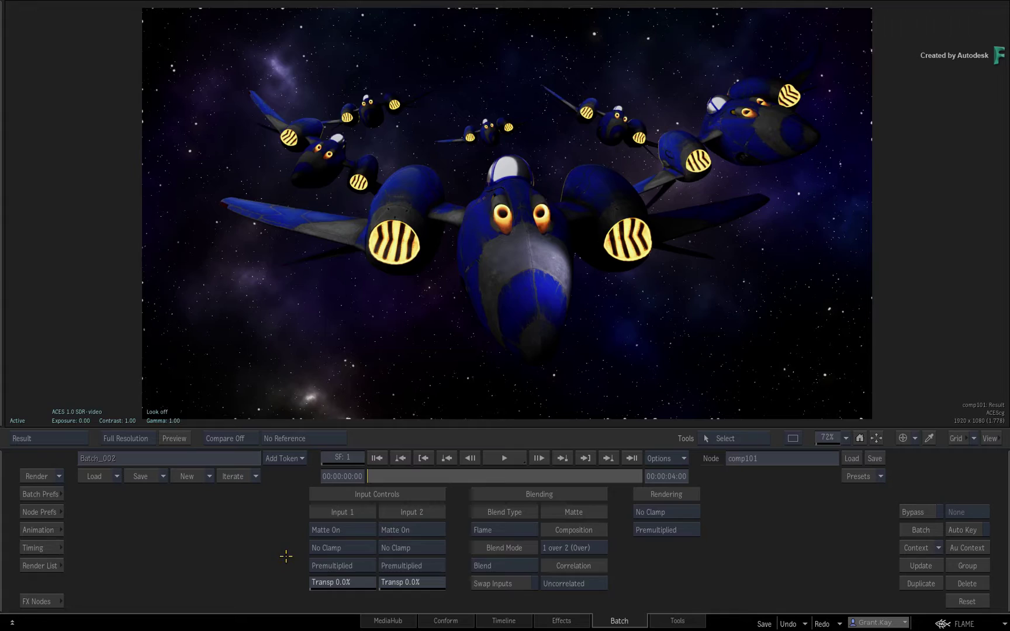
# Step: Insert a Physical Defocus Matchbox node into the beauty-pass-to-Comp link
pyautogui.press('`')
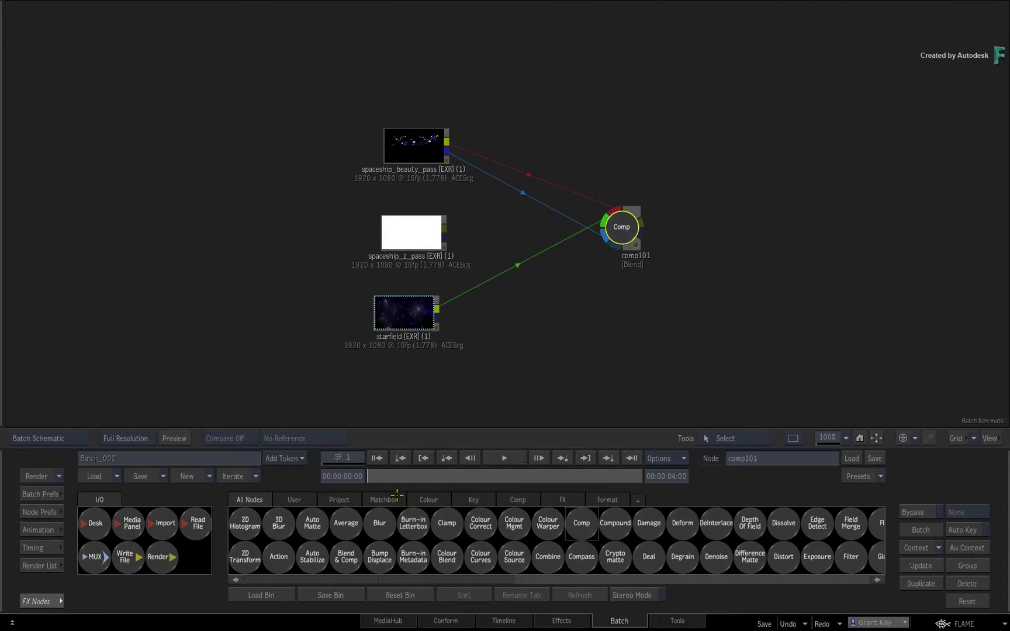
pyautogui.click(394, 499)
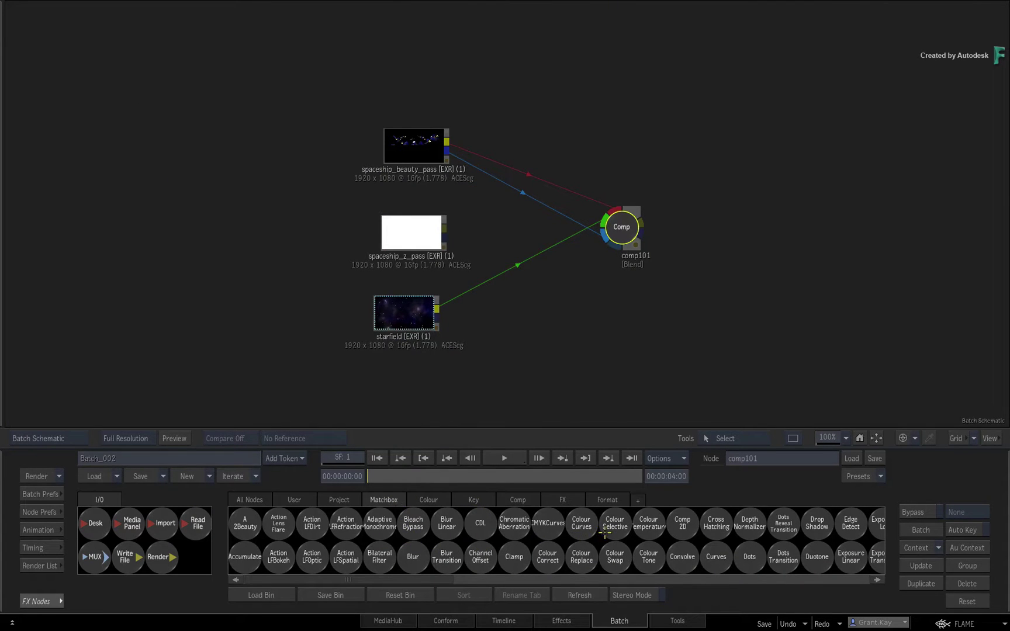
pyautogui.scroll(-10, 584, 541)
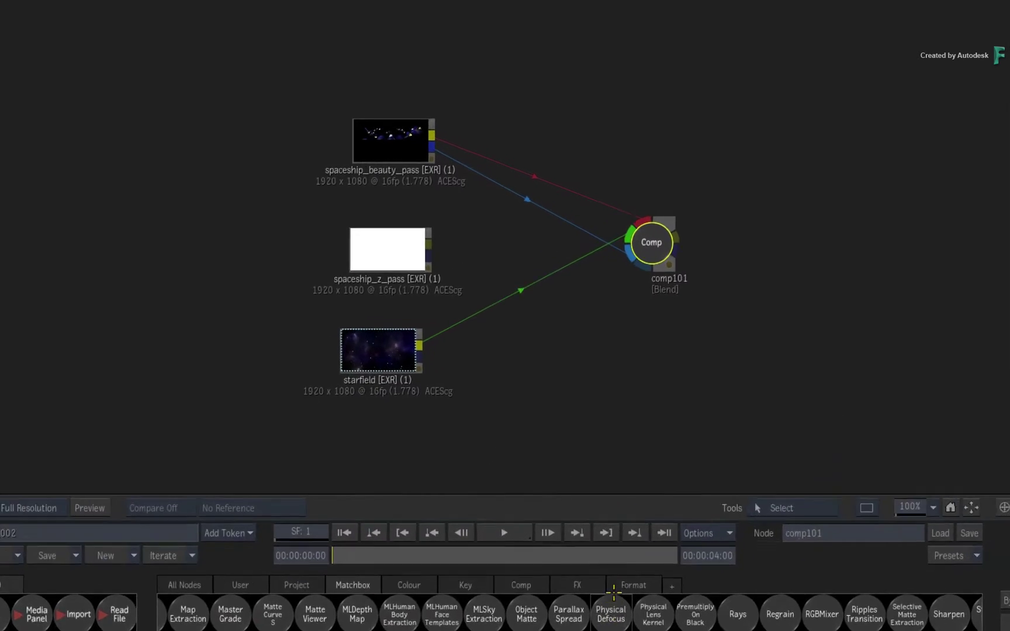
pyautogui.moveTo(614, 590); pyautogui.dragTo(588, 173)
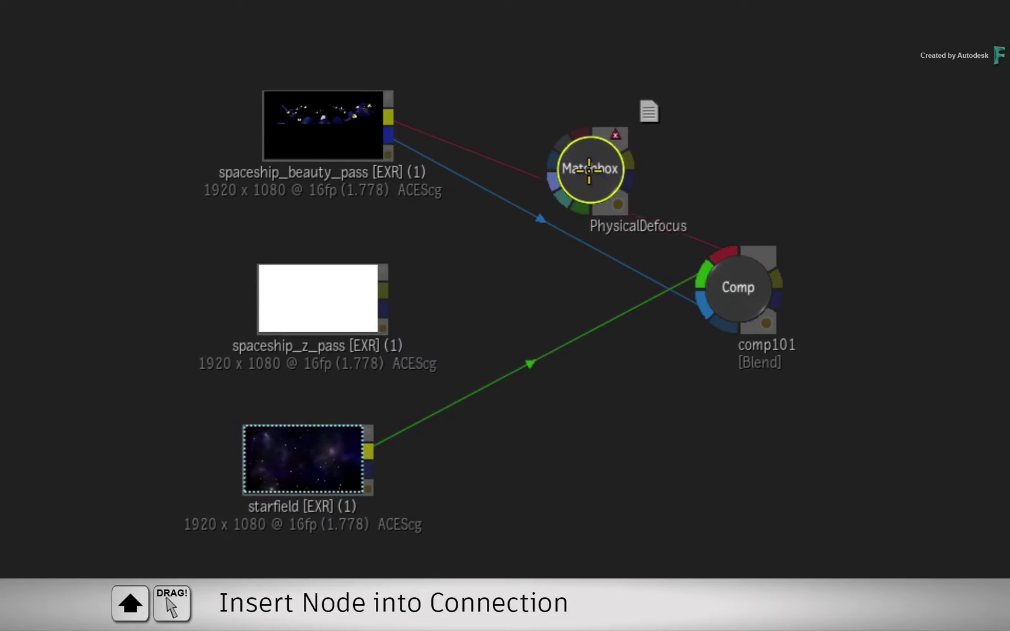
pyautogui.moveTo(587, 172)
pyautogui.mouseDown()
pyautogui.moveTo(554, 173)
pyautogui.moveTo(558, 145)
pyautogui.mouseUp()
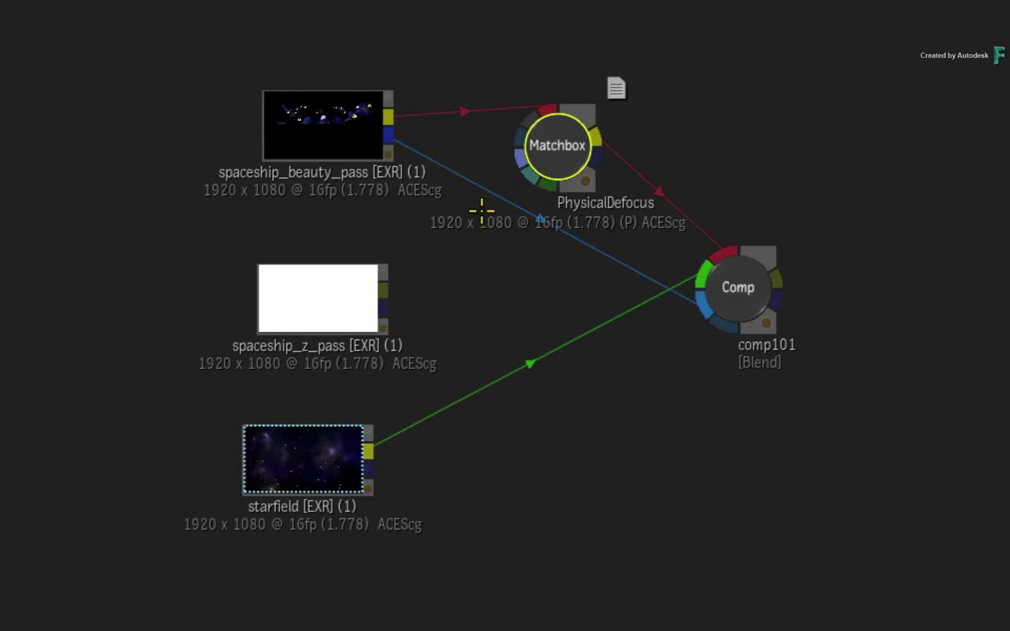
# Step: Route the beauty matte through Physical Defocus, connect the z pass as depth, and edit the node
pyautogui.moveTo(394, 134)
pyautogui.mouseDown()
pyautogui.moveTo(514, 115)
pyautogui.moveTo(519, 133)
pyautogui.mouseUp()
pyautogui.moveTo(596, 158)
pyautogui.mouseDown()
pyautogui.moveTo(663, 279)
pyautogui.moveTo(699, 293)
pyautogui.mouseUp()
pyautogui.moveTo(546, 139); pyautogui.dragTo(519, 215)
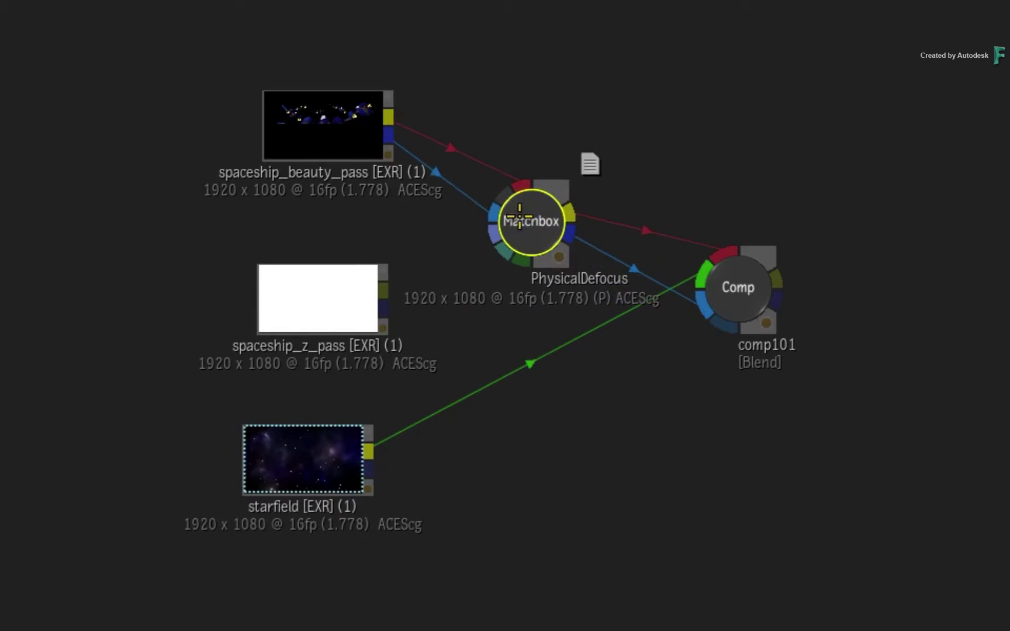
pyautogui.moveTo(384, 289)
pyautogui.mouseDown()
pyautogui.moveTo(448, 183)
pyautogui.moveTo(535, 214)
pyautogui.moveTo(568, 193)
pyautogui.mouseUp()
pyautogui.click(746, 280)
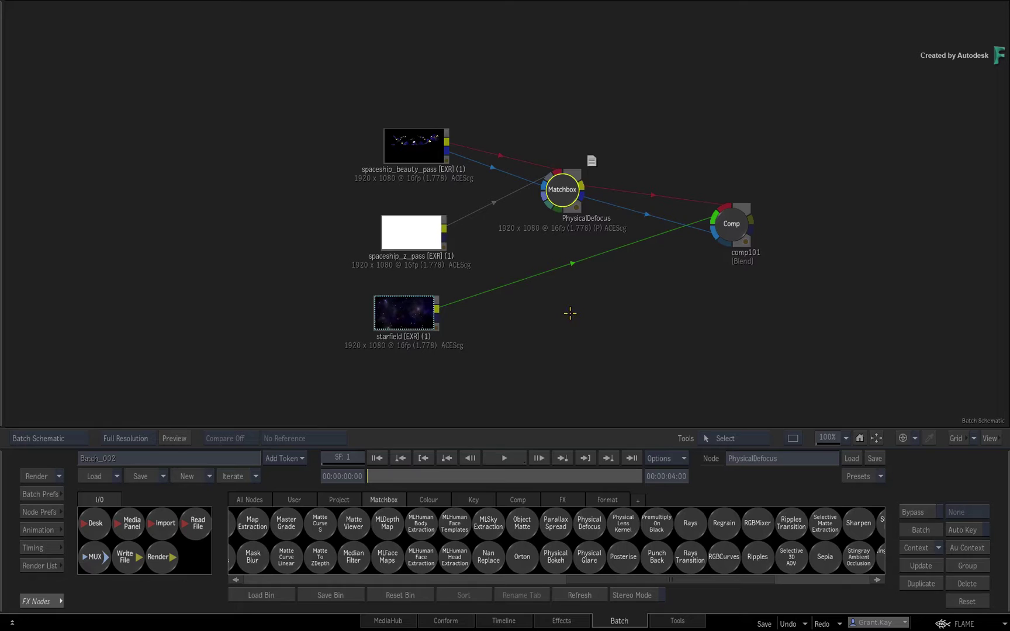
pyautogui.doubleClick(562, 191)
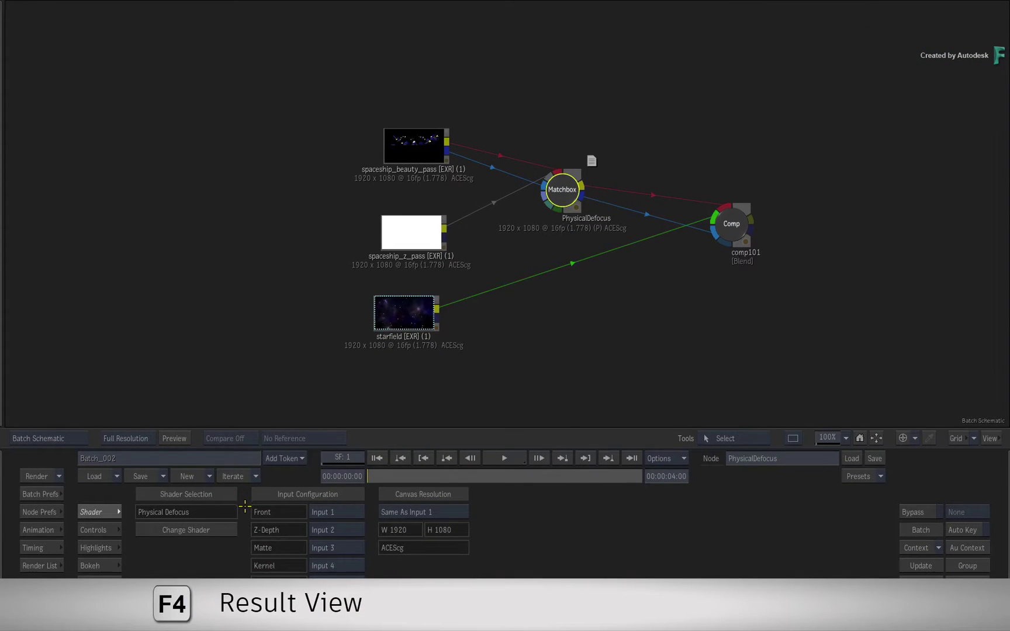
# Step: Display Physical Defocus Input 2, the z-depth pass, which appears solid white
pyautogui.press('F4')
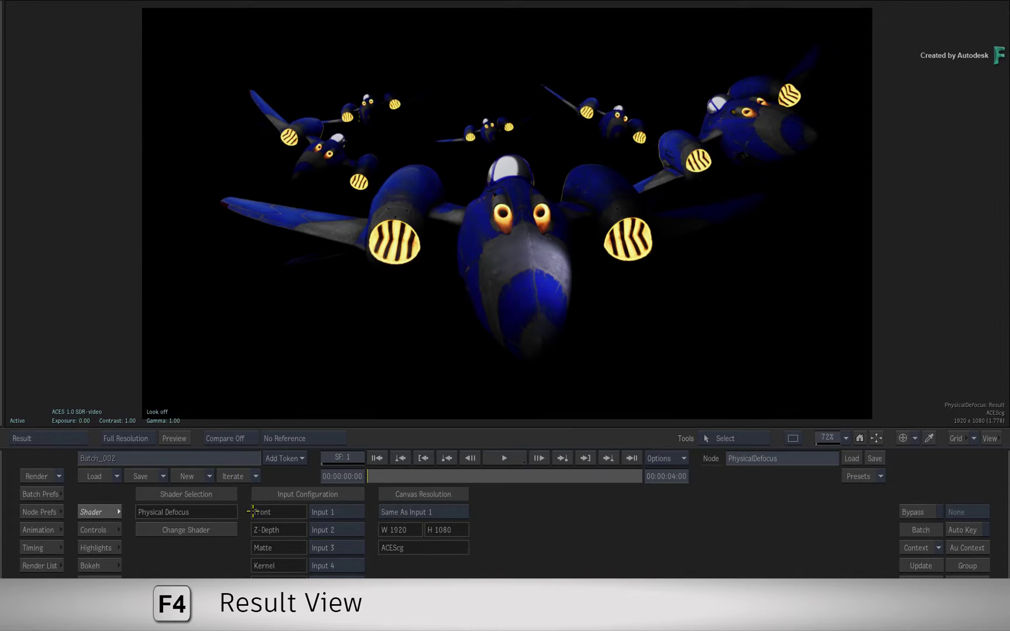
pyautogui.click(102, 530)
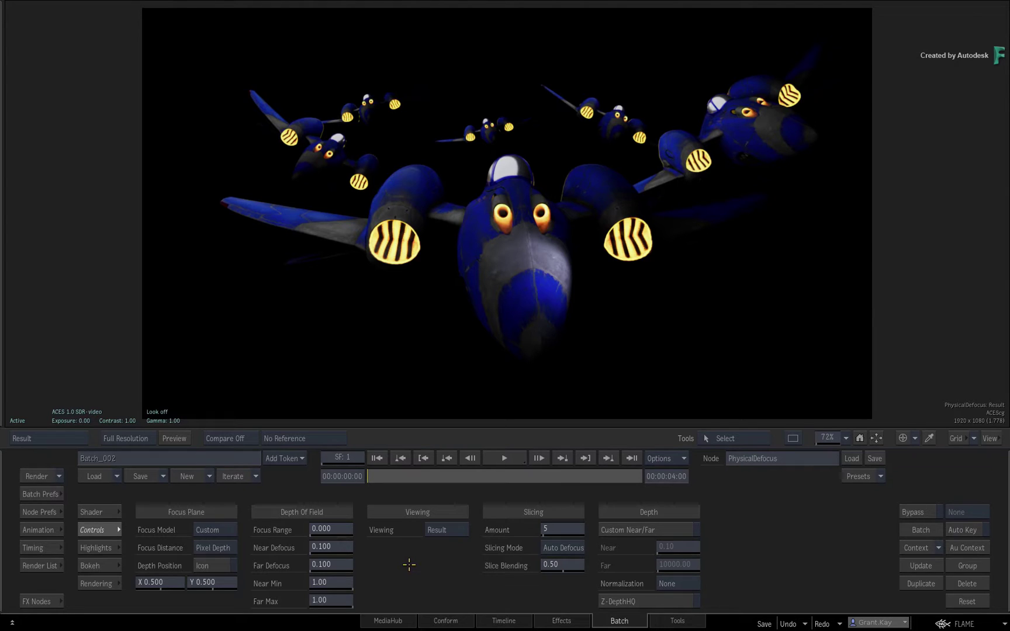
pyautogui.press('F2')
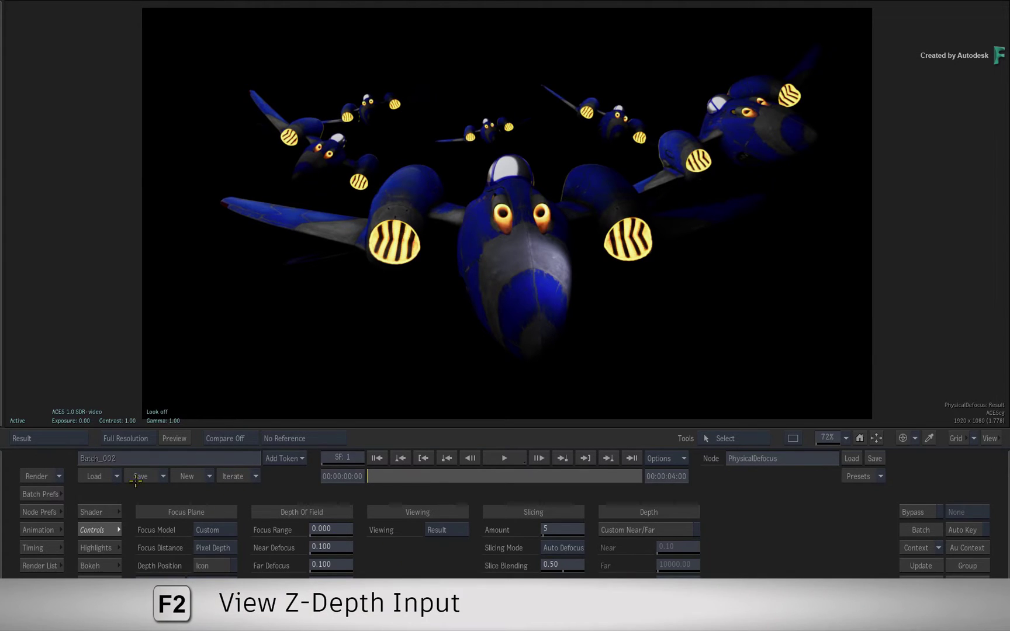
pyautogui.click(63, 439)
pyautogui.moveTo(65, 425)
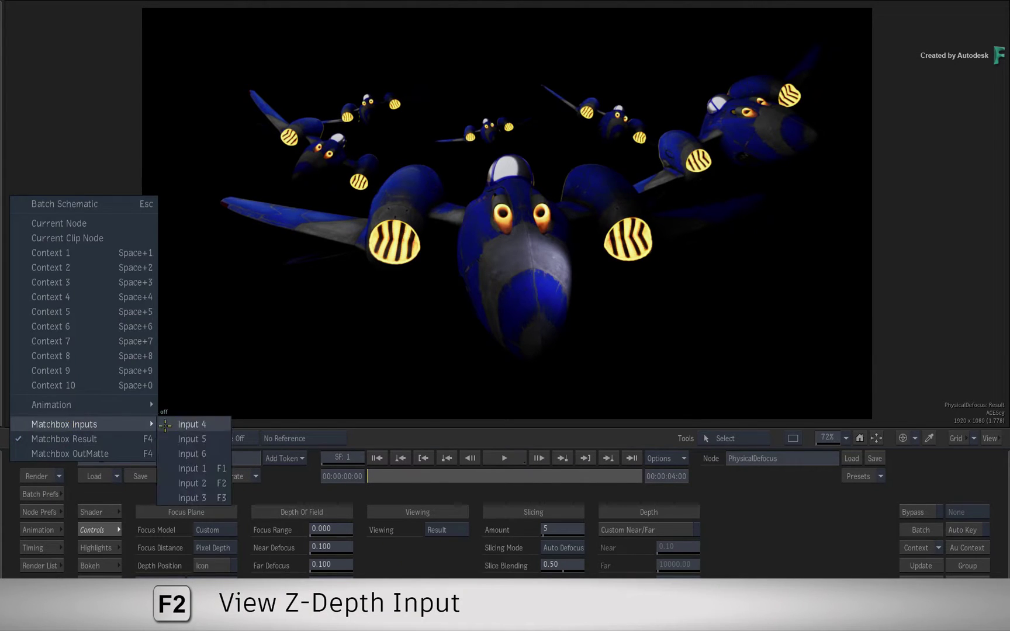
pyautogui.click(213, 482)
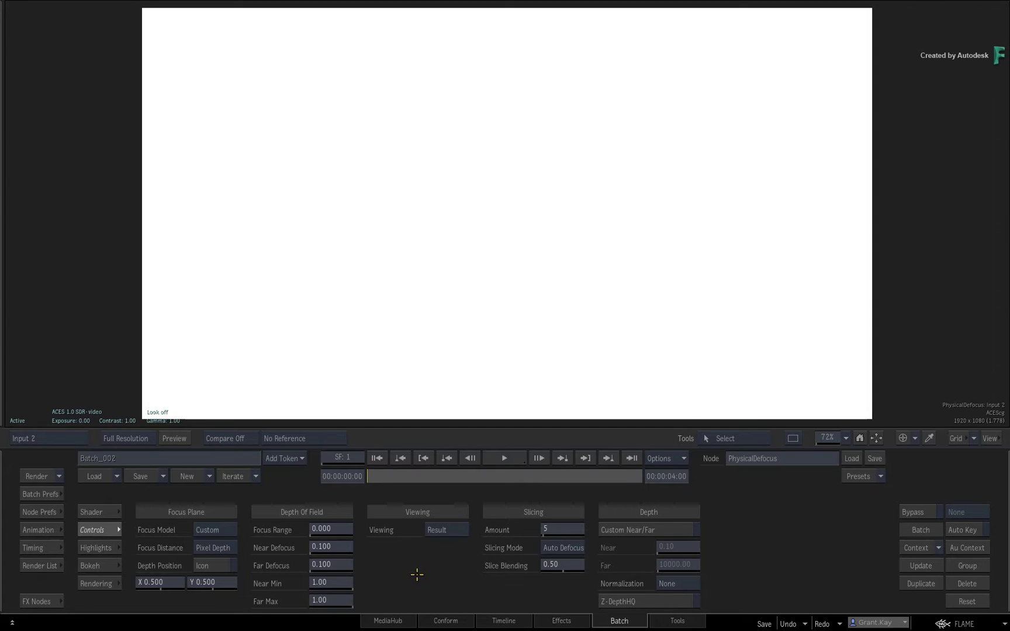
# Step: Save, sample the depth pass at values around 14000, then return to the Result view
pyautogui.hotkey('ctrl', 's')
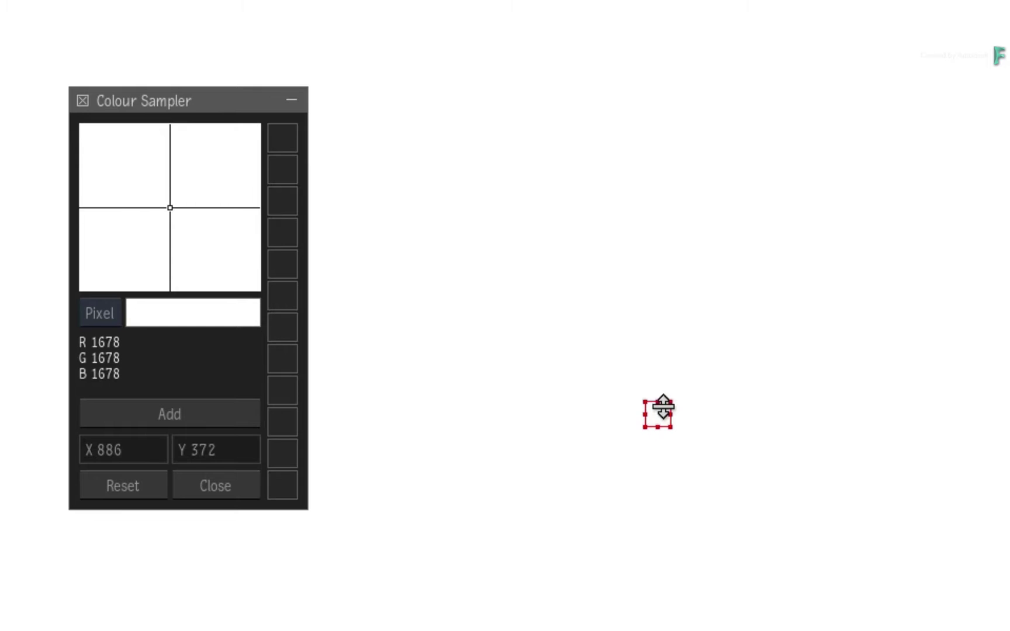
pyautogui.moveTo(669, 431); pyautogui.dragTo(425, 543)
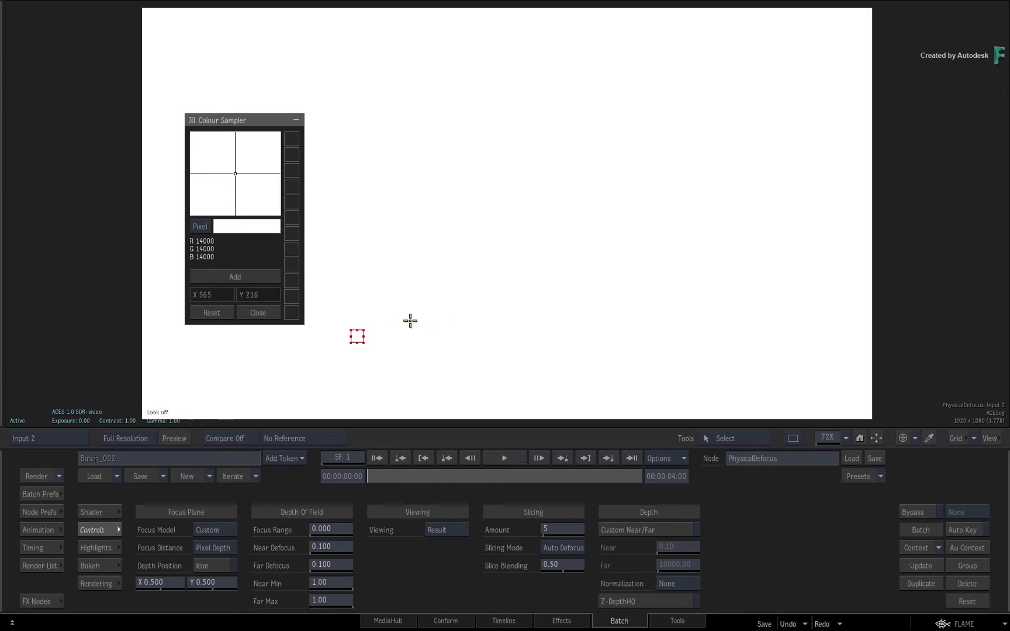
pyautogui.click(260, 314)
pyautogui.press('F4')
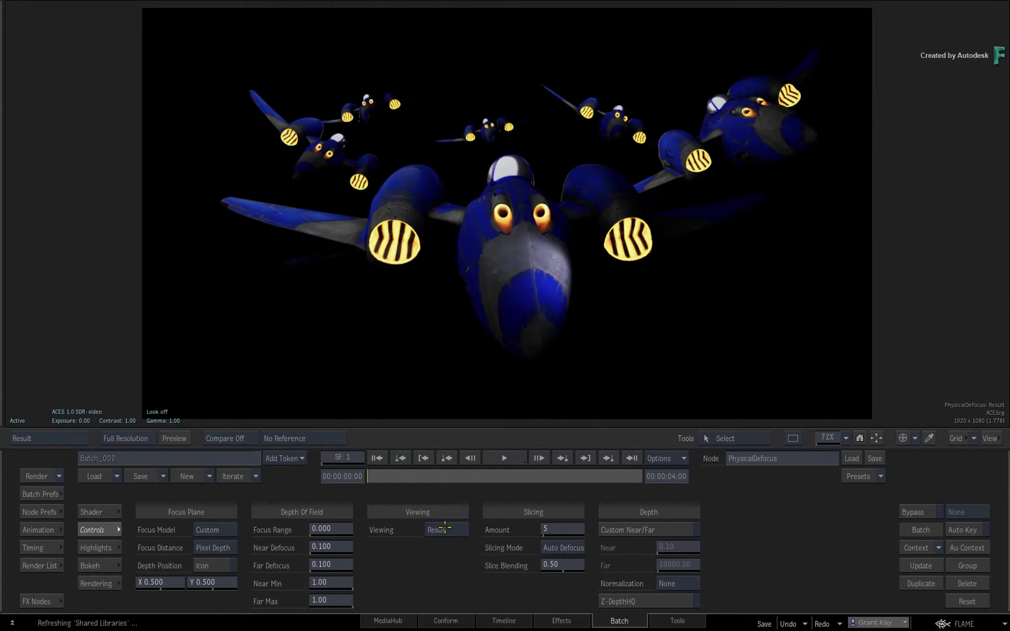
# Step: Display the depth map, enable Custom Near/Far and set Normalization to Near-Far
pyautogui.click(446, 530)
pyautogui.click(458, 486)
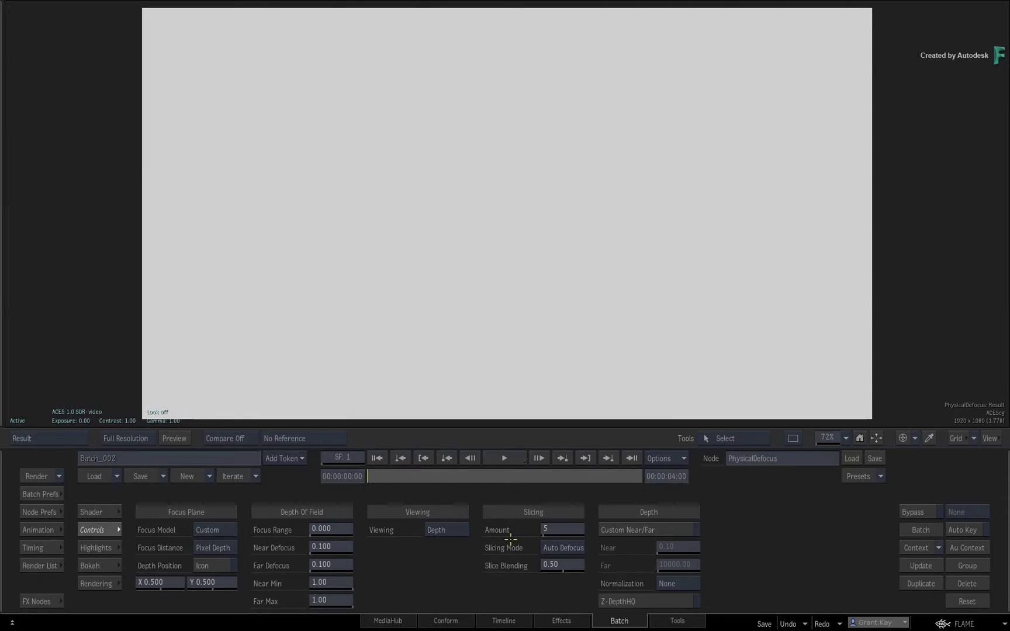
pyautogui.click(690, 533)
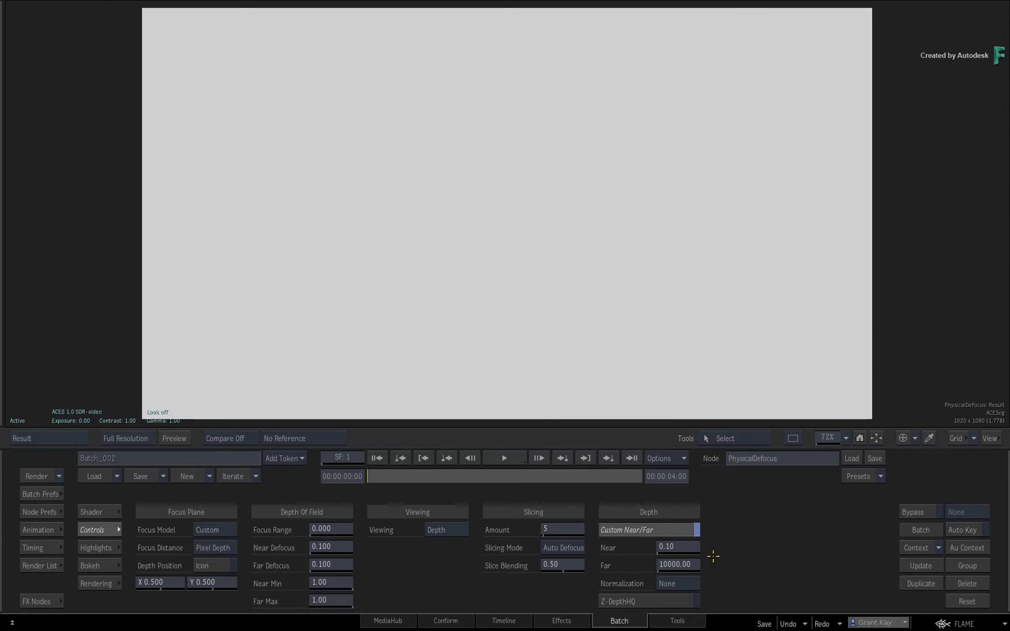
pyautogui.click(688, 584)
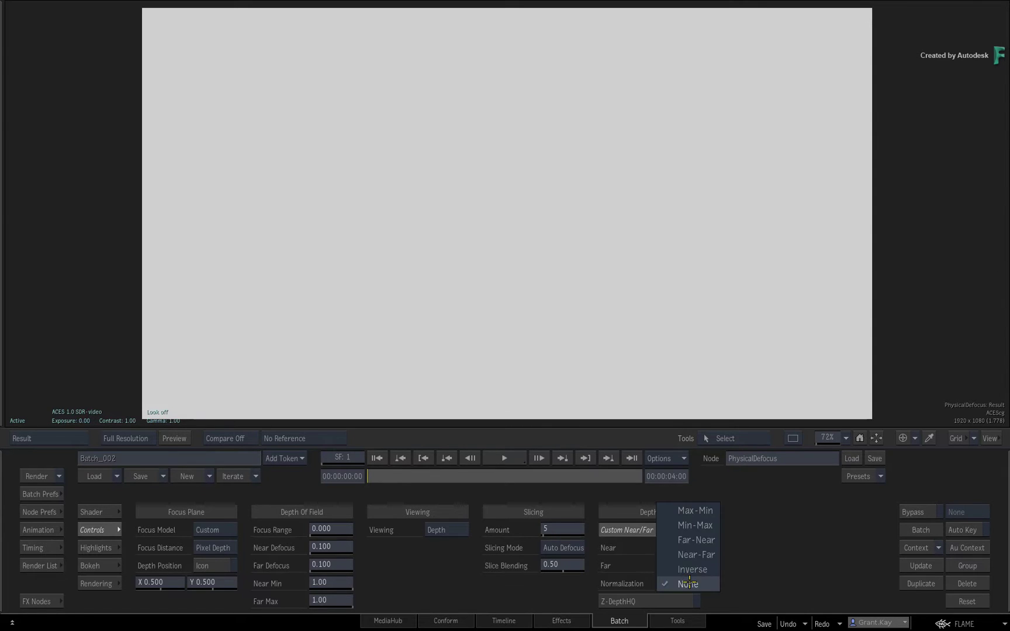
pyautogui.click(694, 555)
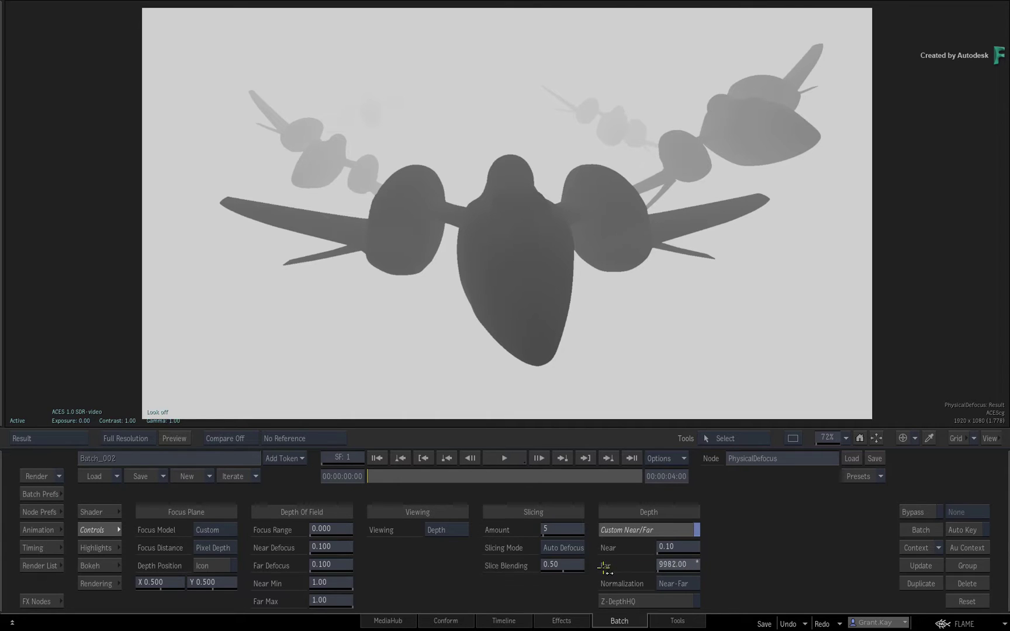
# Step: Nudge the Far value and compare Min-Max normalization before reverting to Near-Far
pyautogui.moveTo(679, 565)
pyautogui.mouseDown()
pyautogui.moveTo(729, 555)
pyautogui.moveTo(571, 567)
pyautogui.mouseUp()
pyautogui.click(687, 584)
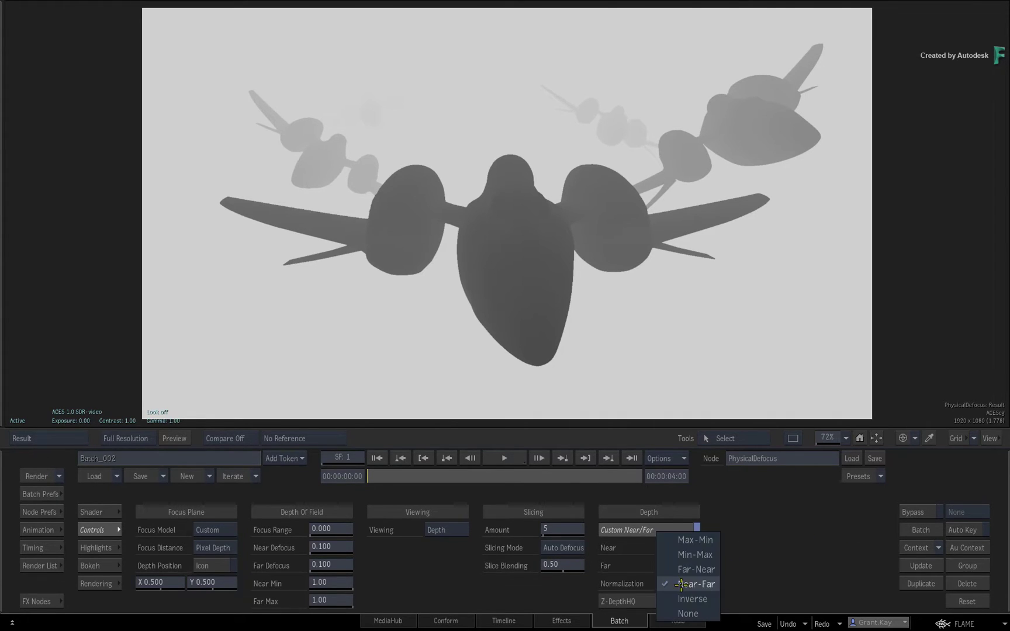
pyautogui.click(687, 550)
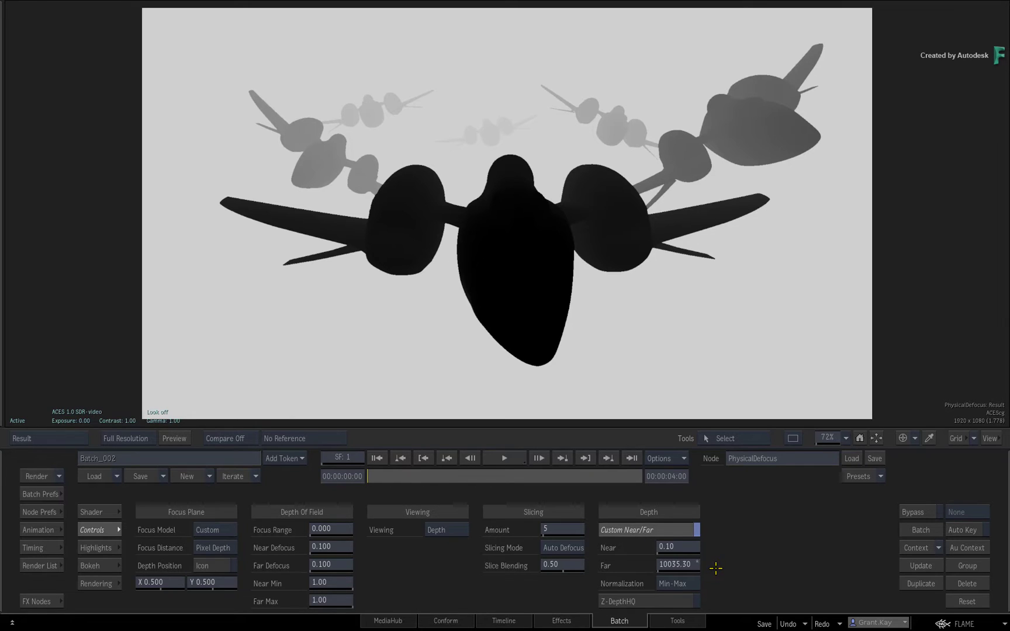
pyautogui.click(683, 581)
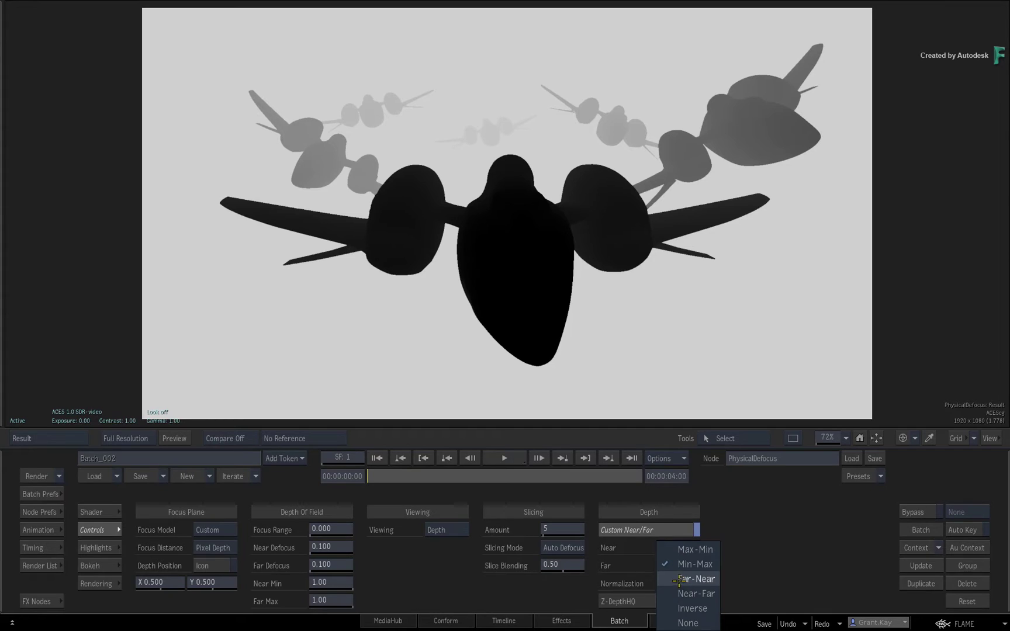
pyautogui.click(683, 594)
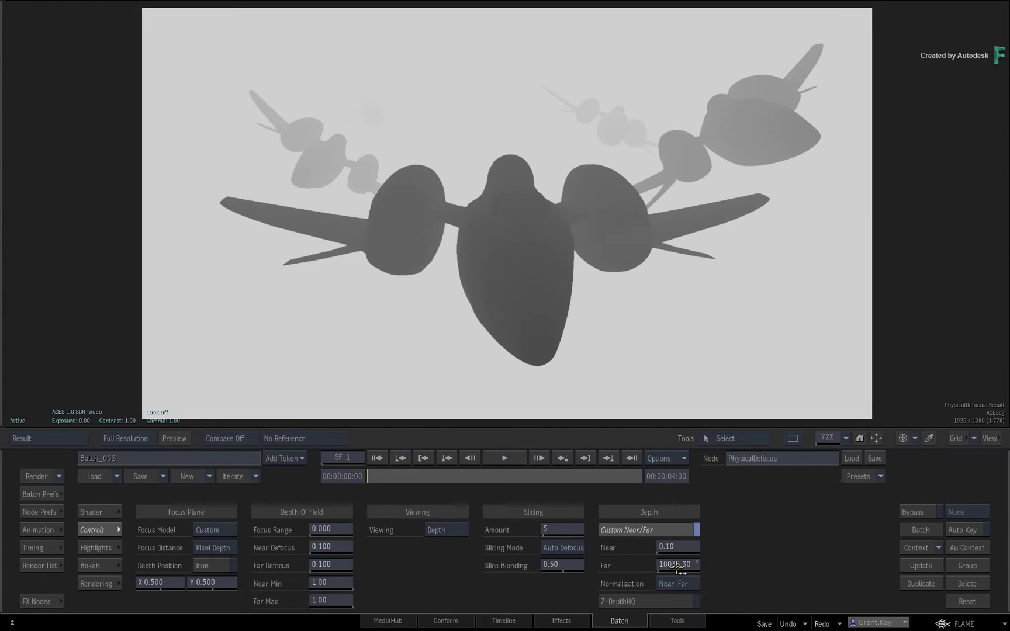
# Step: Enter a Far distance of 14000 and return to the batch schematic
pyautogui.click(678, 565)
pyautogui.click(639, 510)
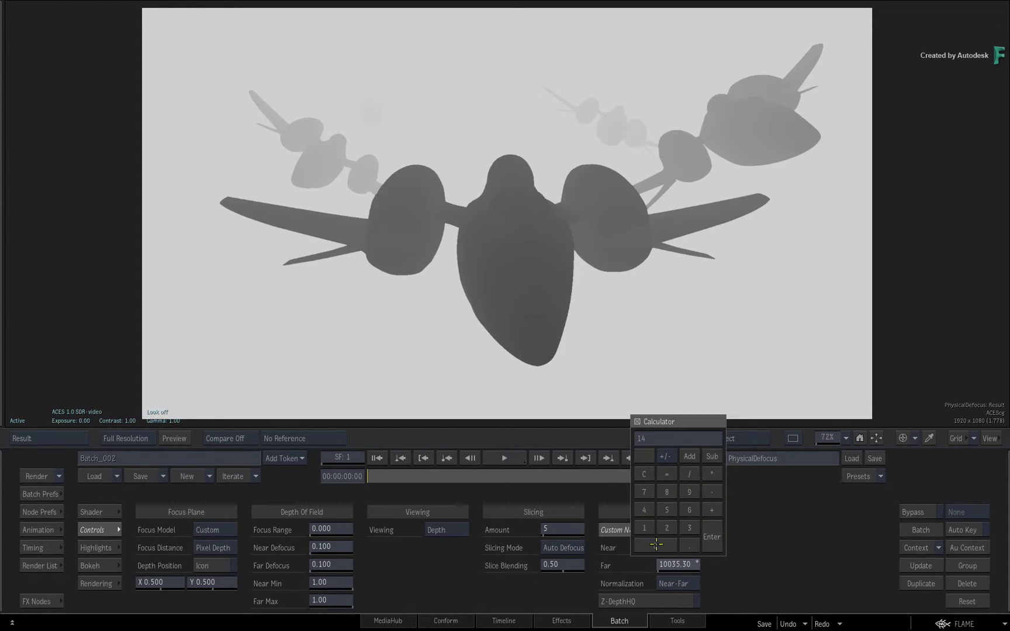
pyautogui.click(657, 545)
pyautogui.click(657, 545)
pyautogui.click(713, 537)
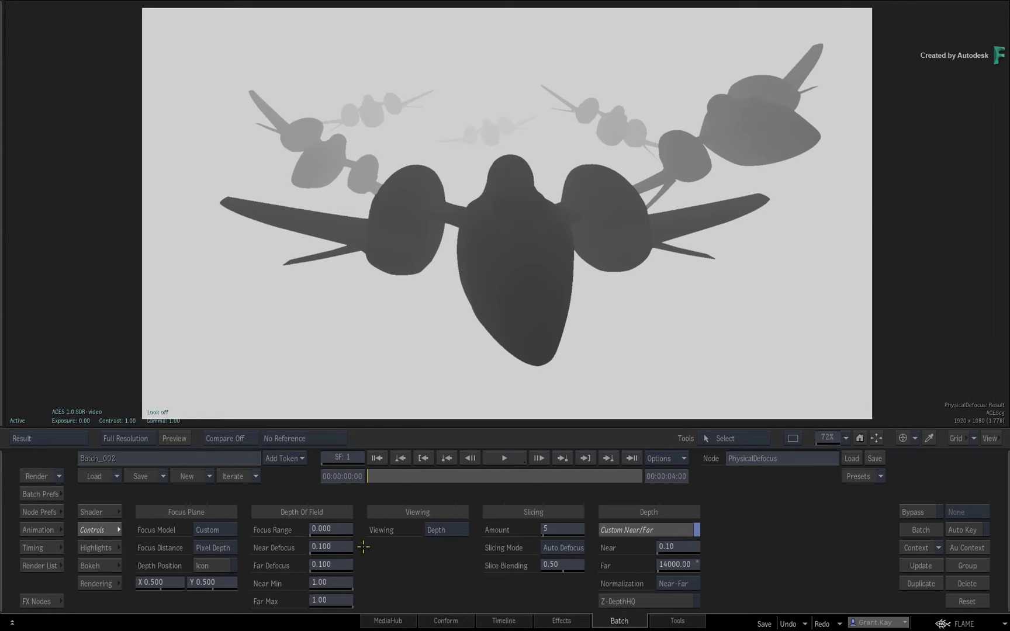
pyautogui.press('F4')
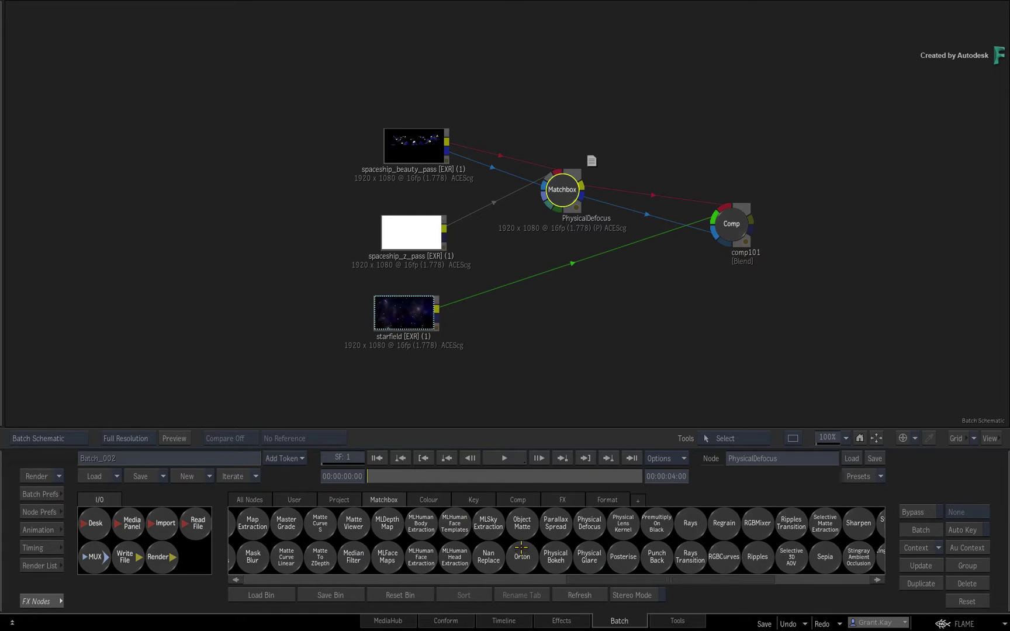
pyautogui.hscroll(-5, 522, 547)
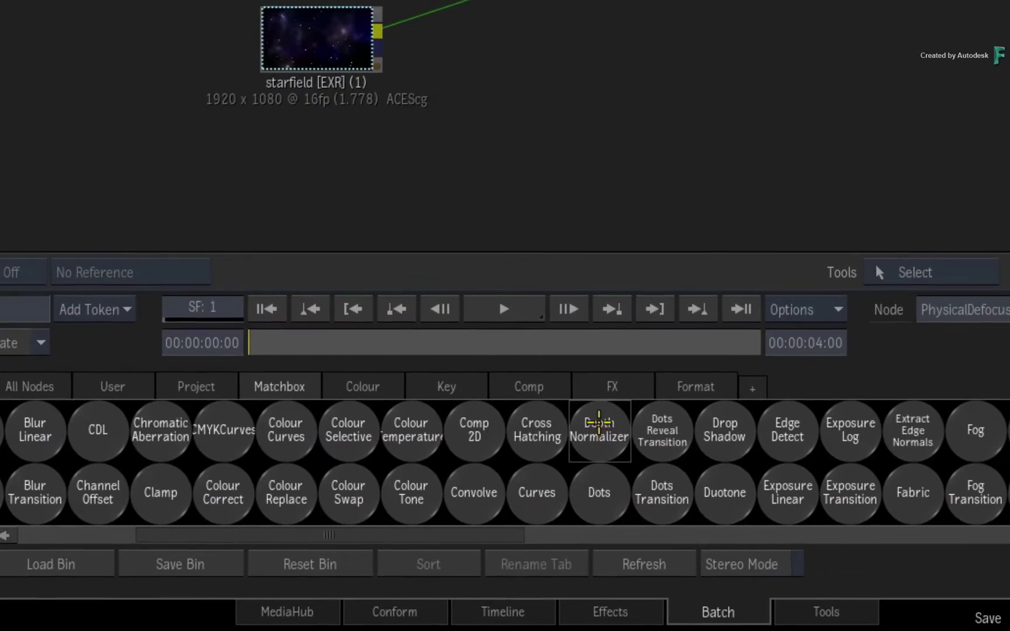
# Step: Scroll the FX Nodes bin and reopen the PhysicalDefocus node's controls
pyautogui.moveTo(598, 423); pyautogui.dragTo(602, 83)
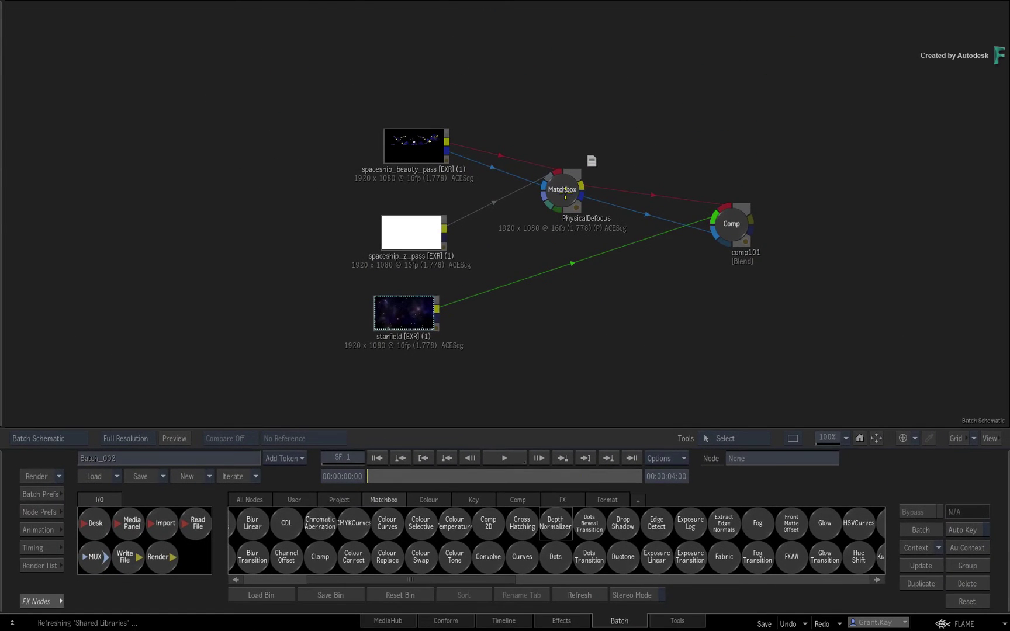
pyautogui.doubleClick(564, 194)
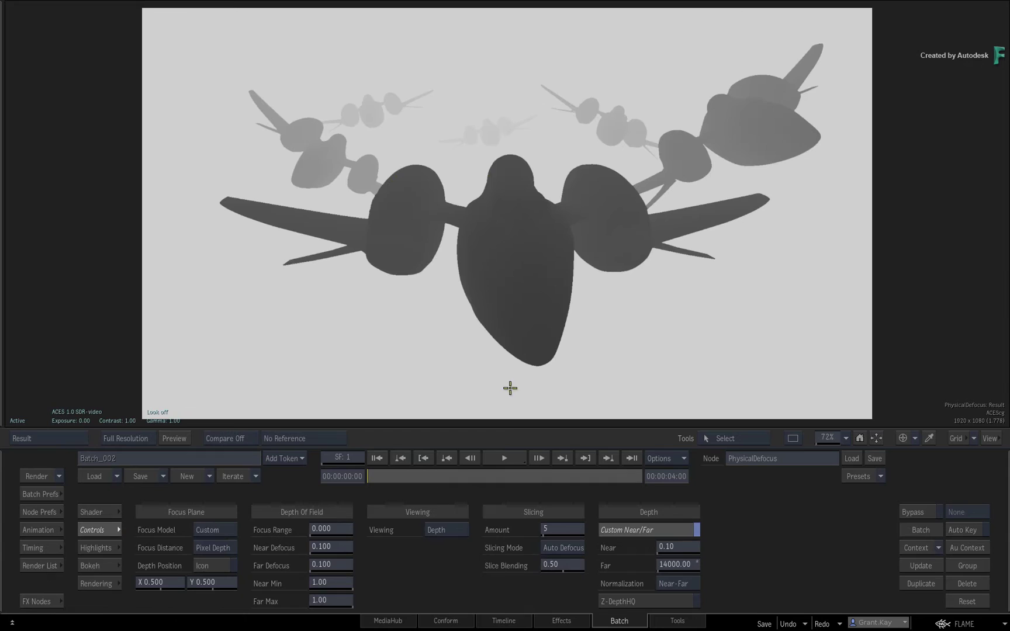
# Step: In Result view, place the focus on the top-right plane and widen the focus range slightly
pyautogui.click(456, 531)
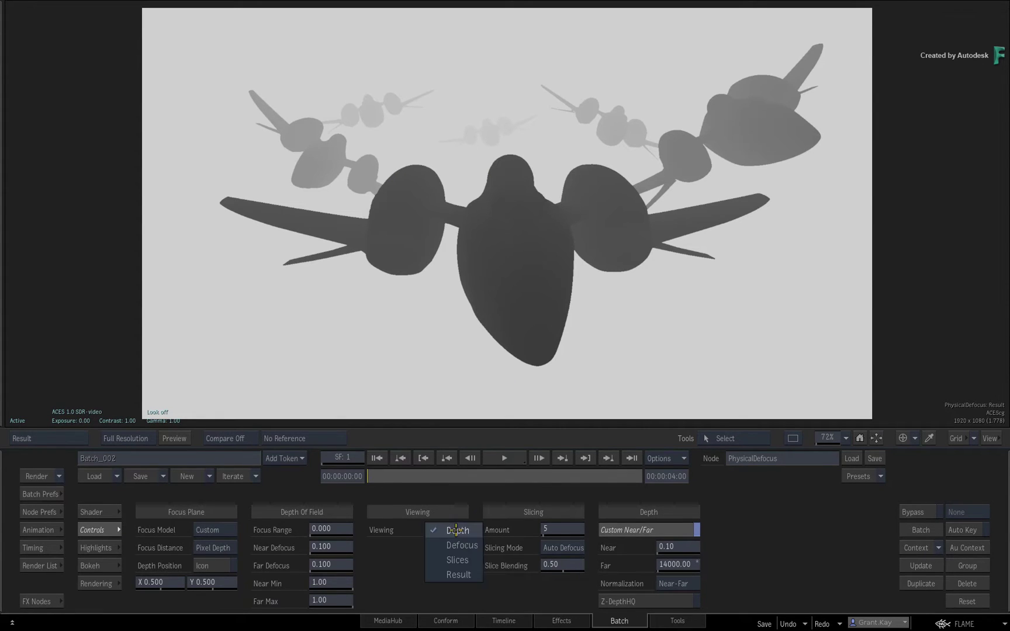
pyautogui.click(441, 574)
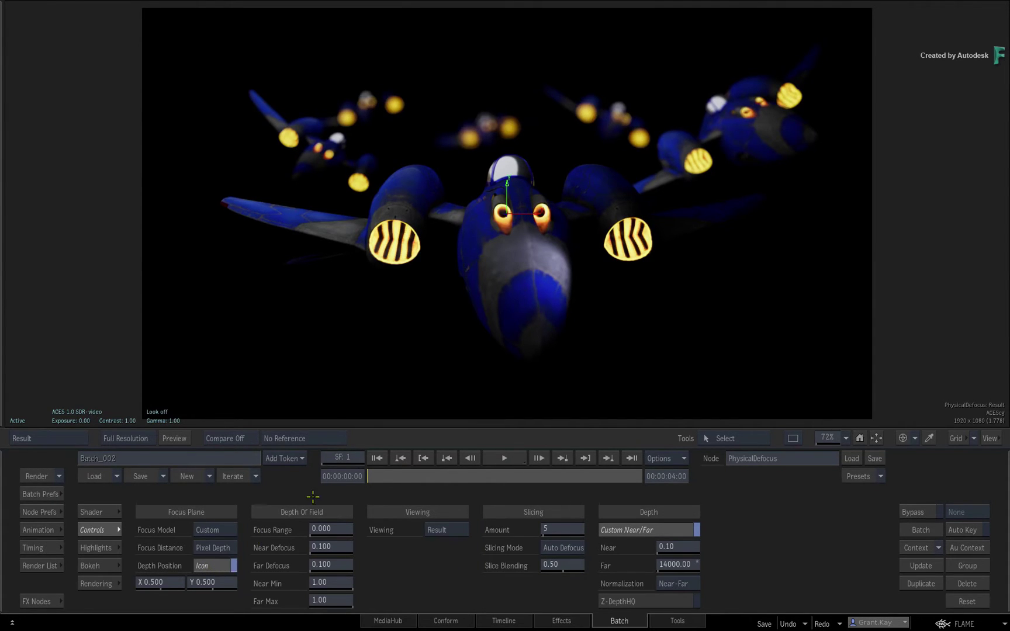
pyautogui.press('`')
pyautogui.moveTo(520, 320); pyautogui.dragTo(895, 181)
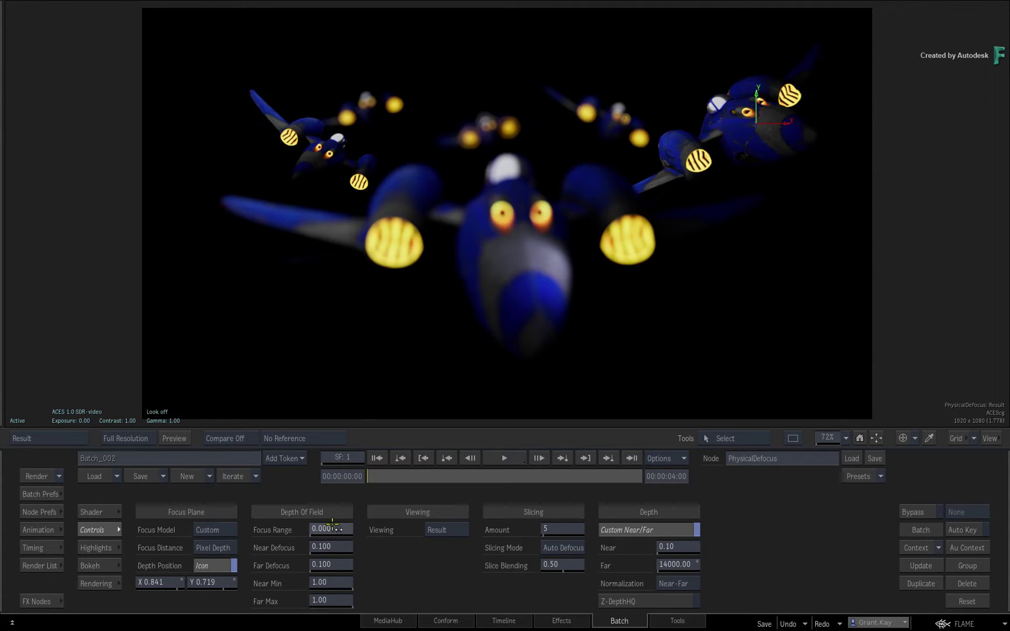
pyautogui.moveTo(332, 528)
pyautogui.mouseDown()
pyautogui.moveTo(347, 522)
pyautogui.moveTo(360, 545)
pyautogui.moveTo(339, 597)
pyautogui.mouseUp()
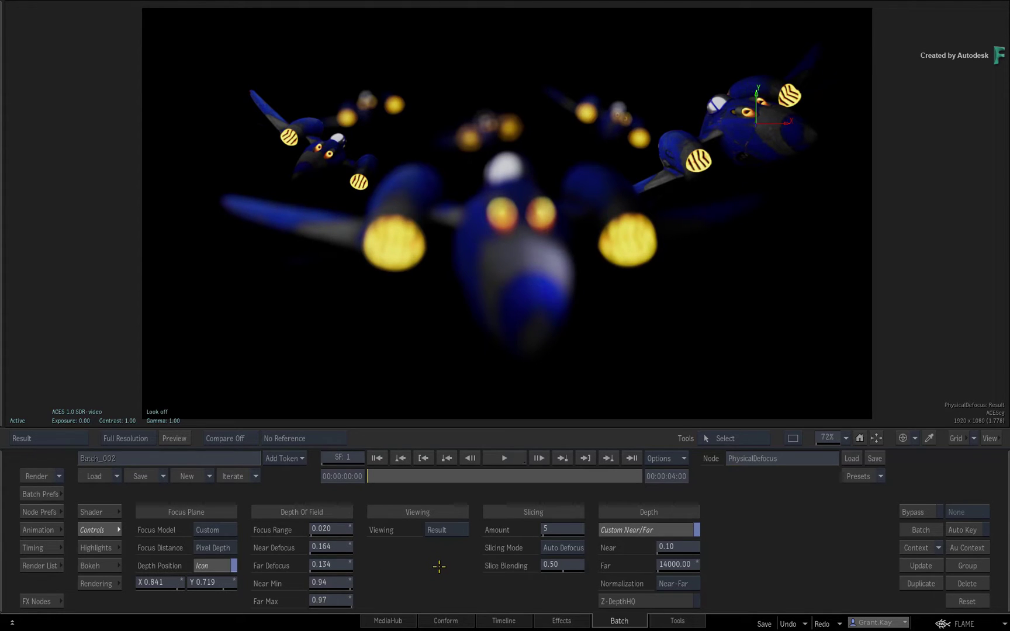
# Step: View the depth slices, raise the slice amount to 9, and return to Result
pyautogui.click(454, 530)
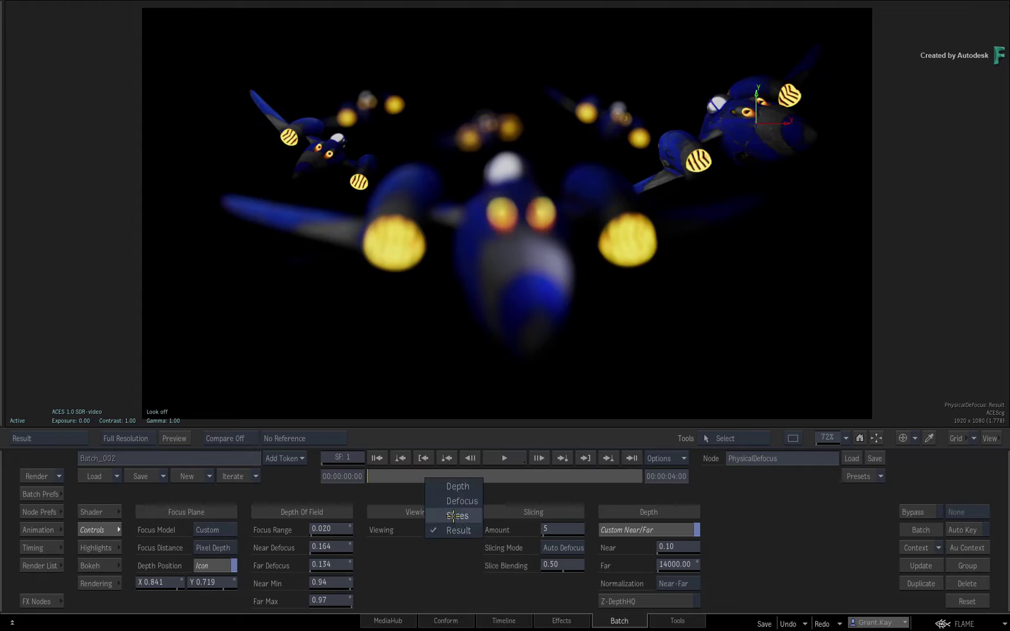
pyautogui.click(447, 514)
pyautogui.moveTo(546, 530); pyautogui.dragTo(559, 534)
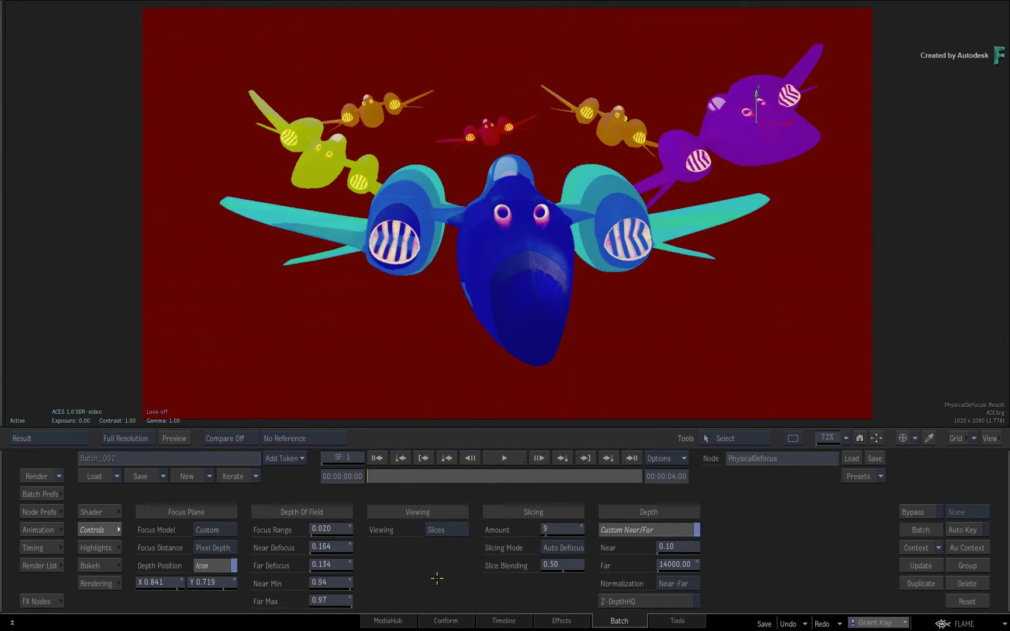
pyautogui.click(453, 531)
pyautogui.click(438, 550)
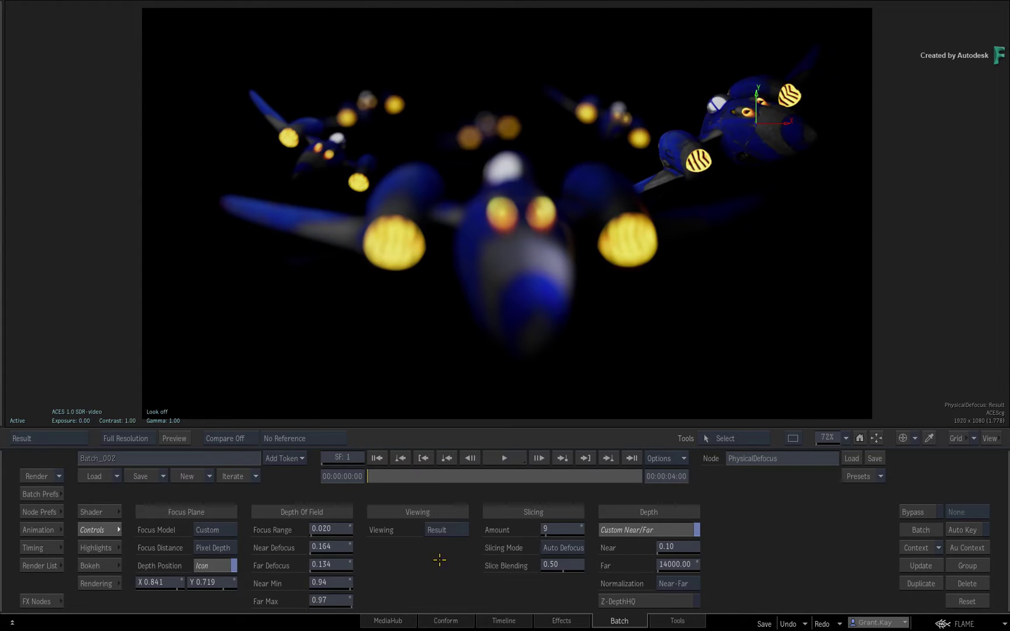
# Step: Set the Physical Defocus highlight gain to 5.00
pyautogui.click(98, 549)
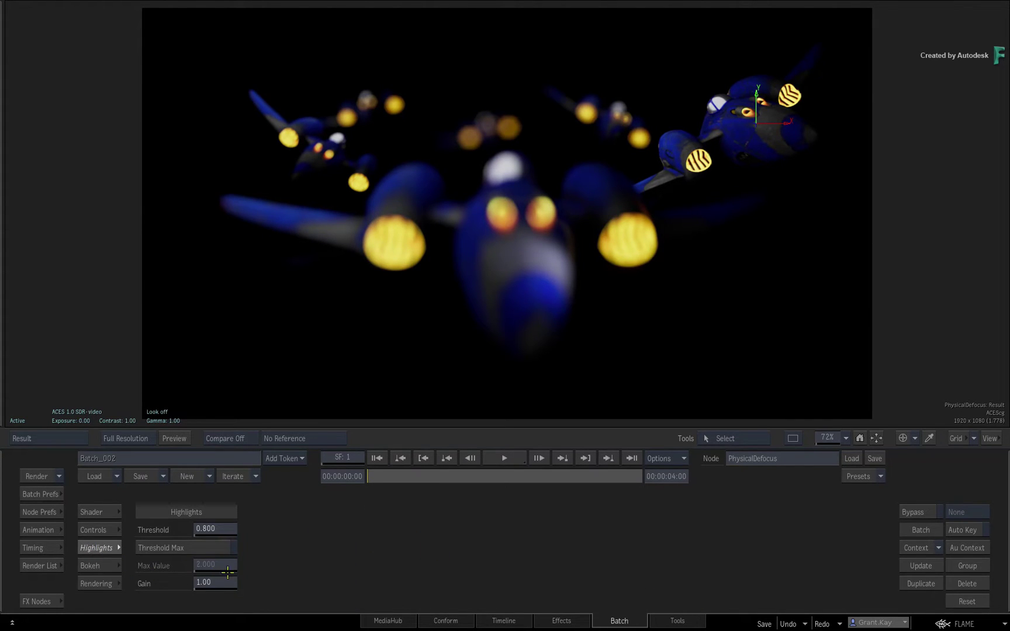
pyautogui.moveTo(225, 584); pyautogui.dragTo(253, 586)
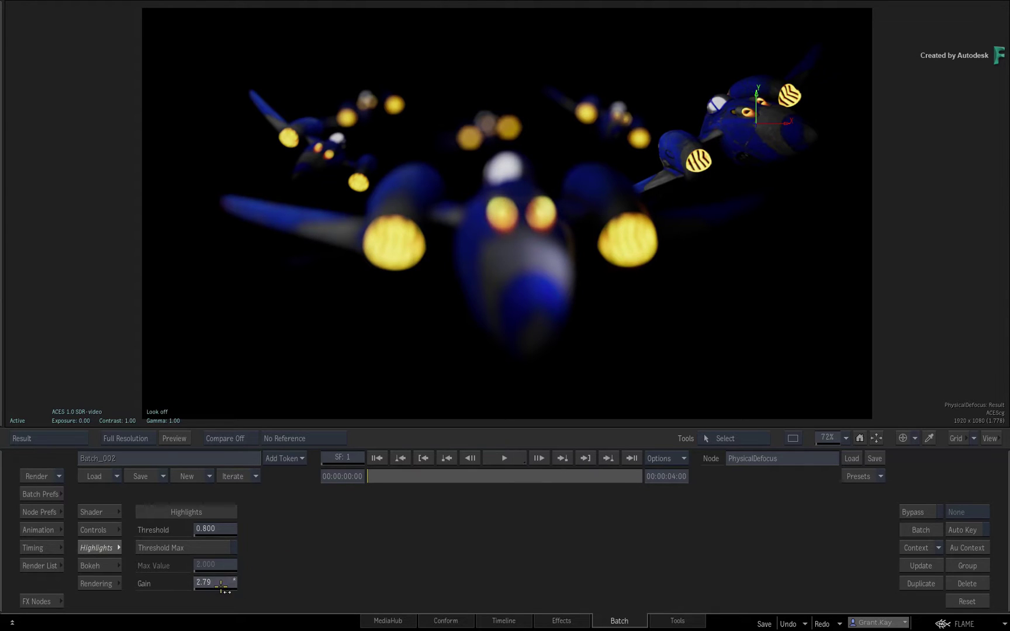
pyautogui.click(216, 582)
pyautogui.click(204, 527)
pyautogui.click(249, 554)
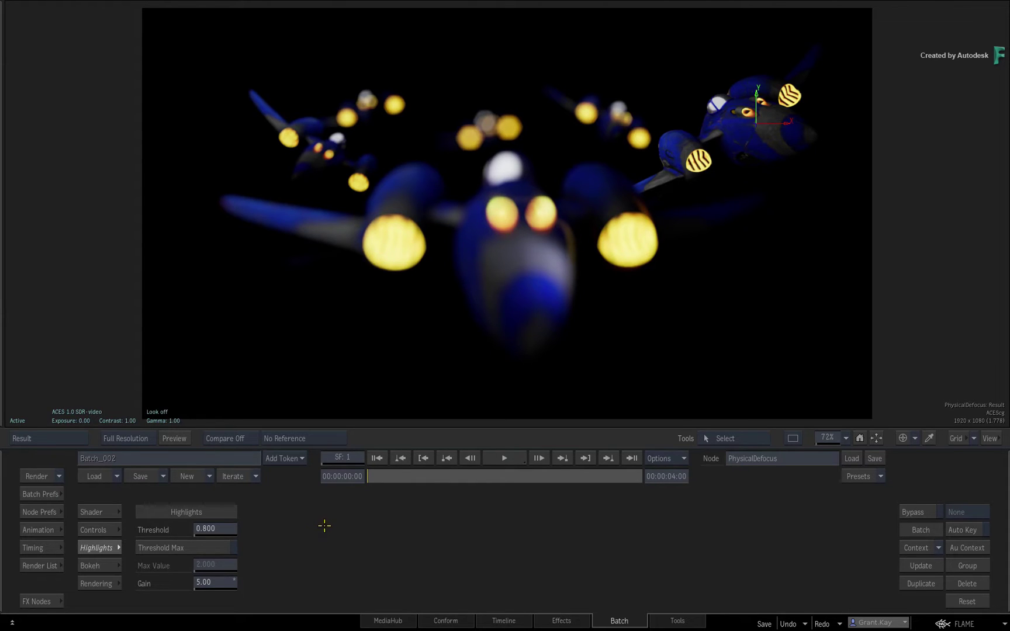
# Step: Choose Disc as the Lens Noise pattern in the Bokeh settings
pyautogui.click(113, 565)
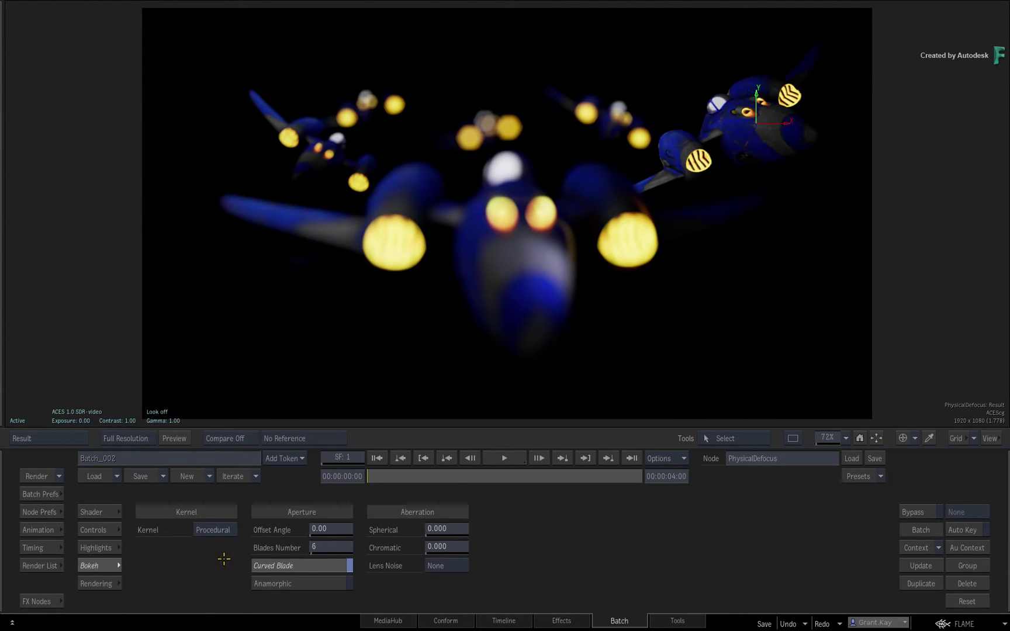
pyautogui.click(458, 568)
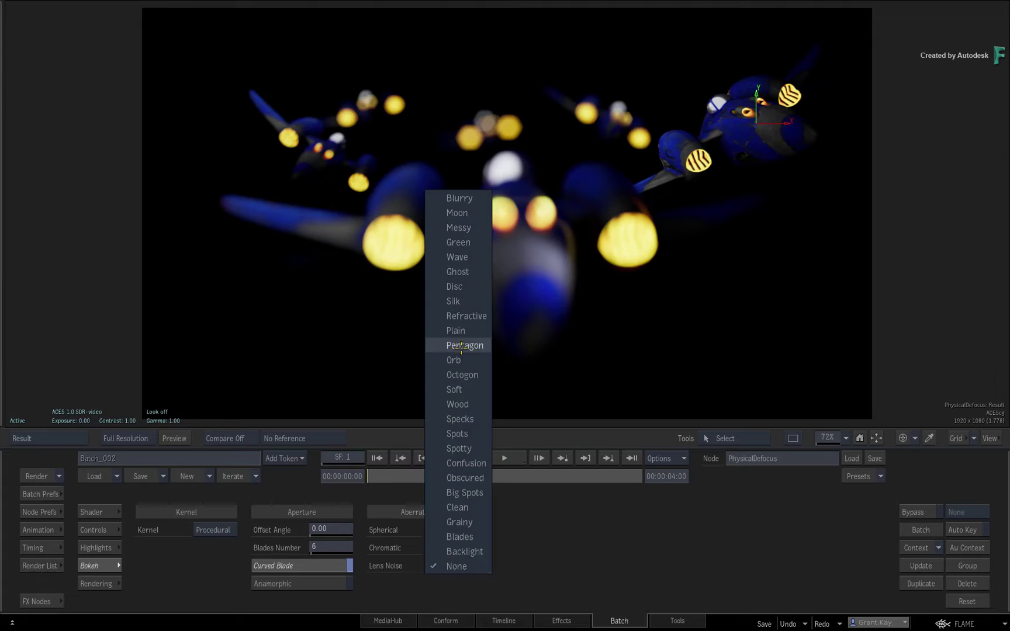
pyautogui.click(458, 286)
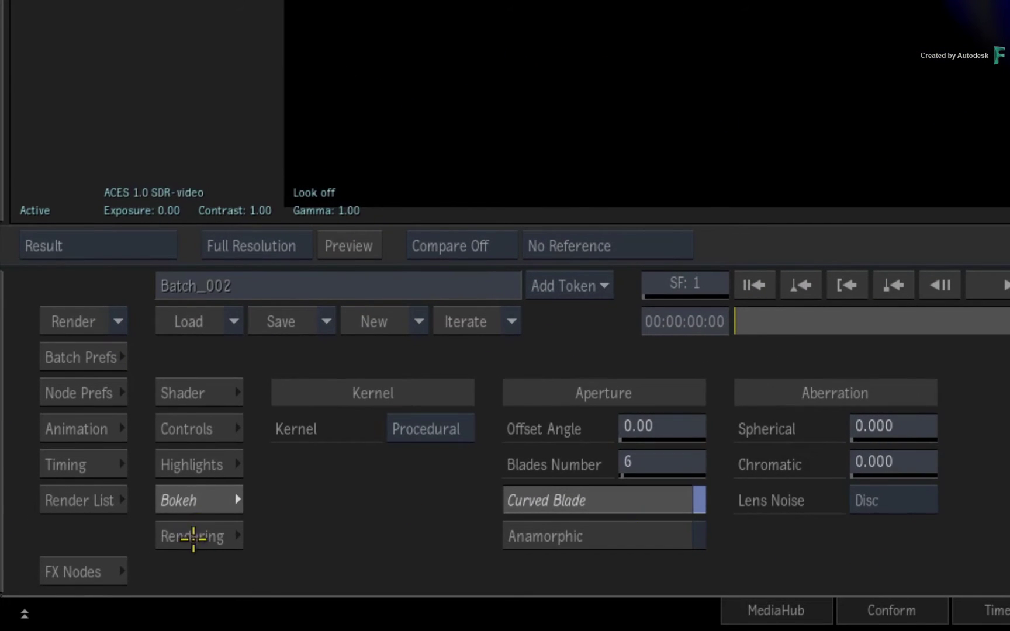
# Step: Enable Matte Output Rendering and toggle between the Result and blurred OutMatte views
pyautogui.click(192, 539)
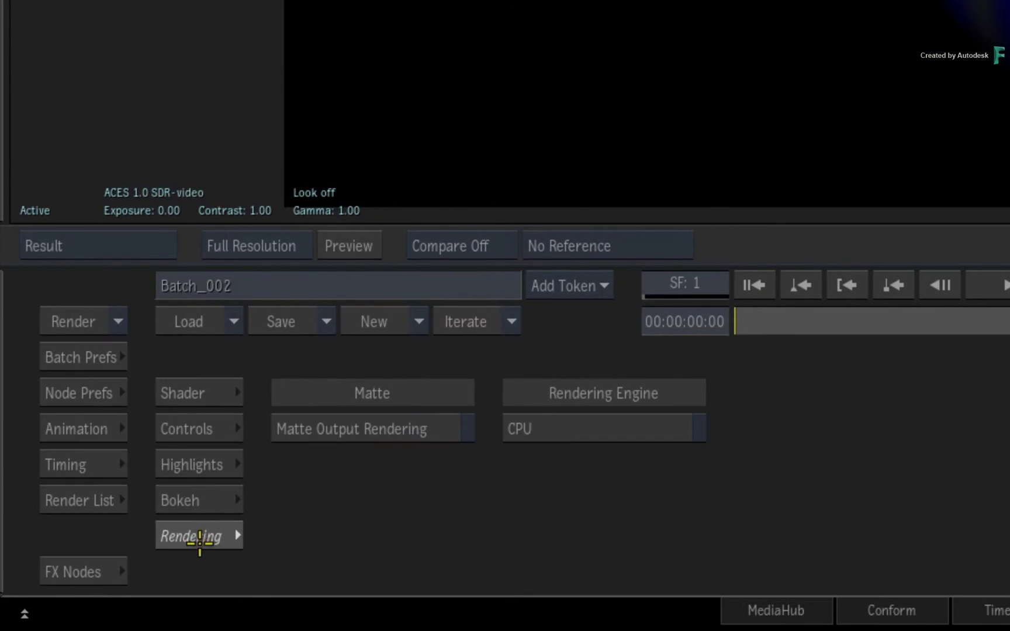
pyautogui.click(402, 439)
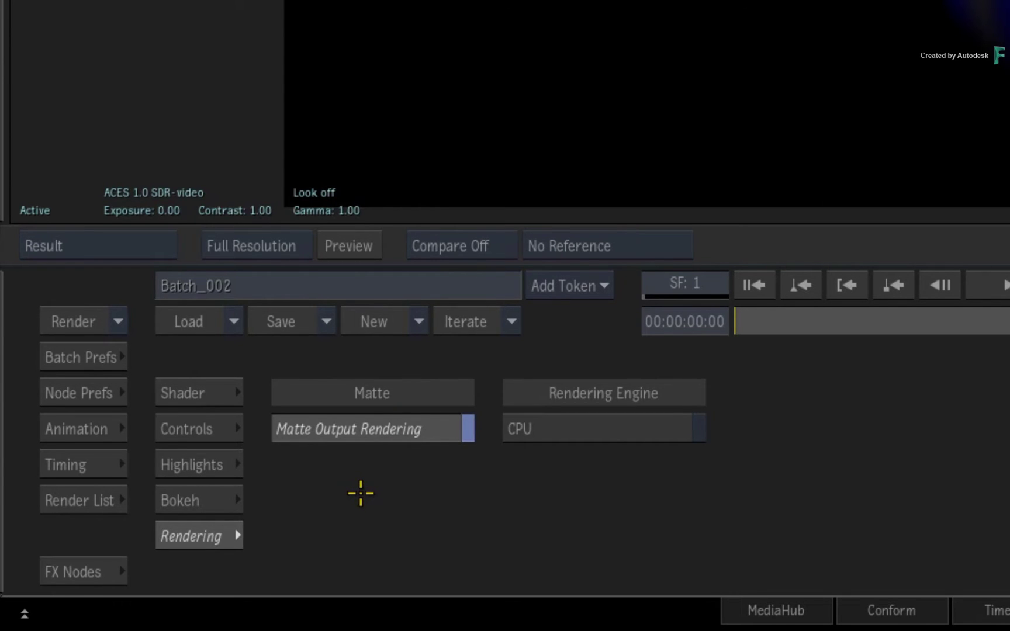
pyautogui.press('F4')
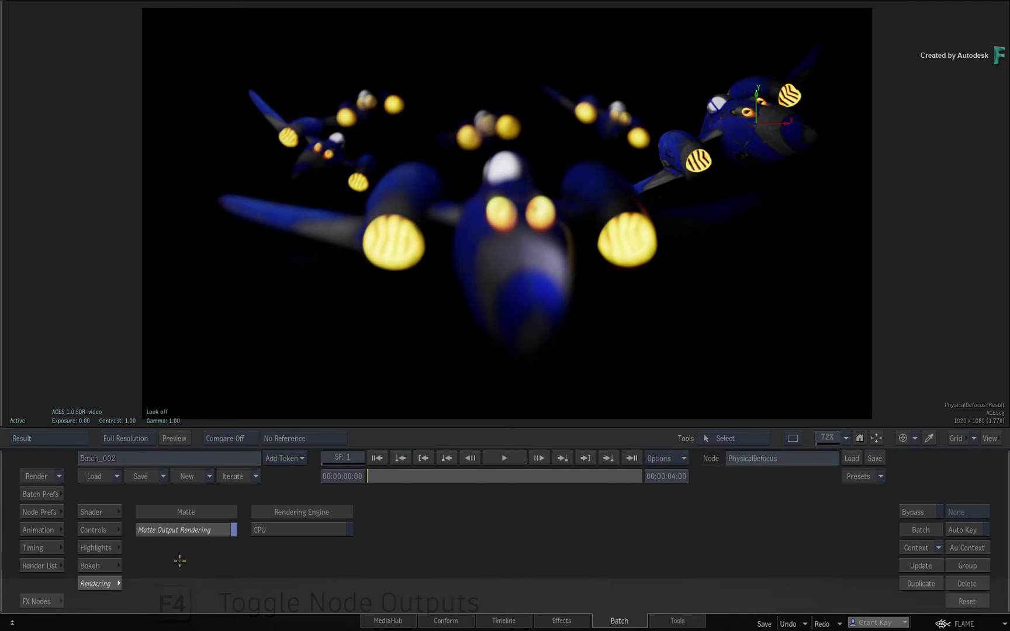
pyautogui.press('F4')
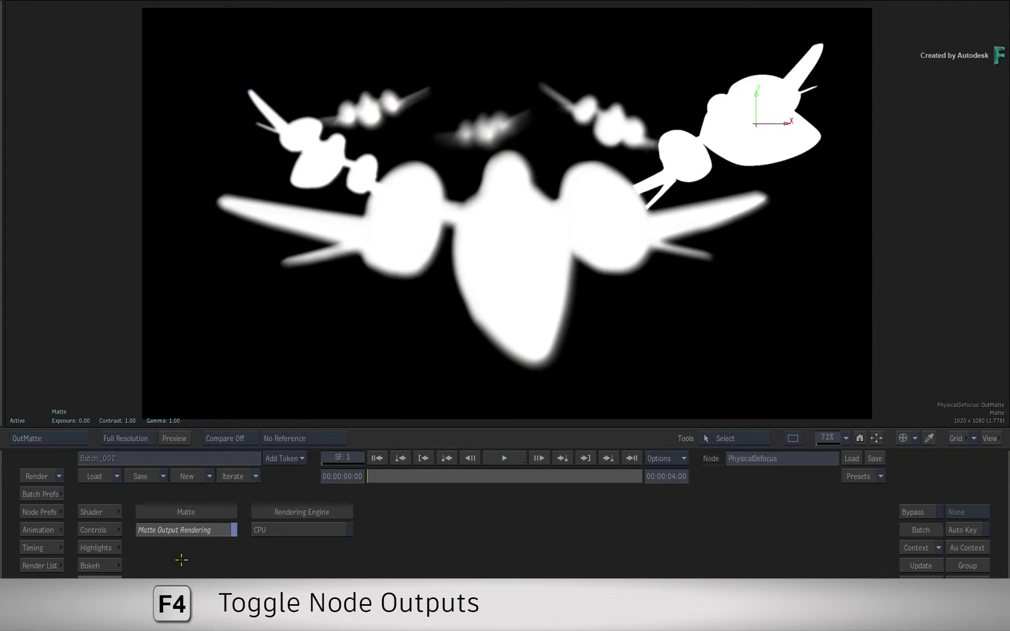
pyautogui.press('F4')
pyautogui.press('F4')
pyautogui.press('F4')
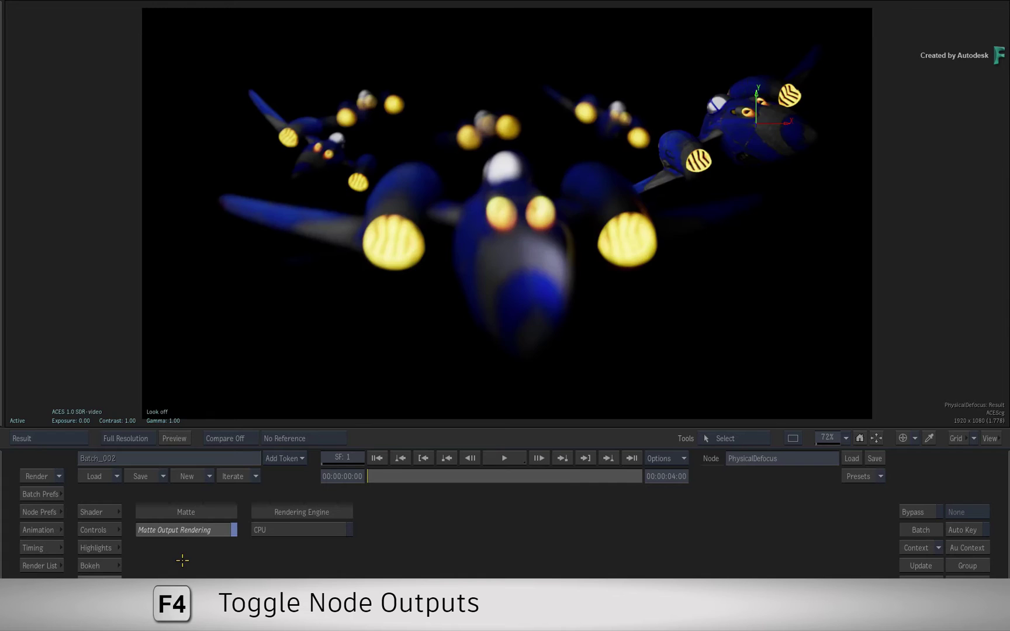
pyautogui.press('F4')
pyautogui.press('F4')
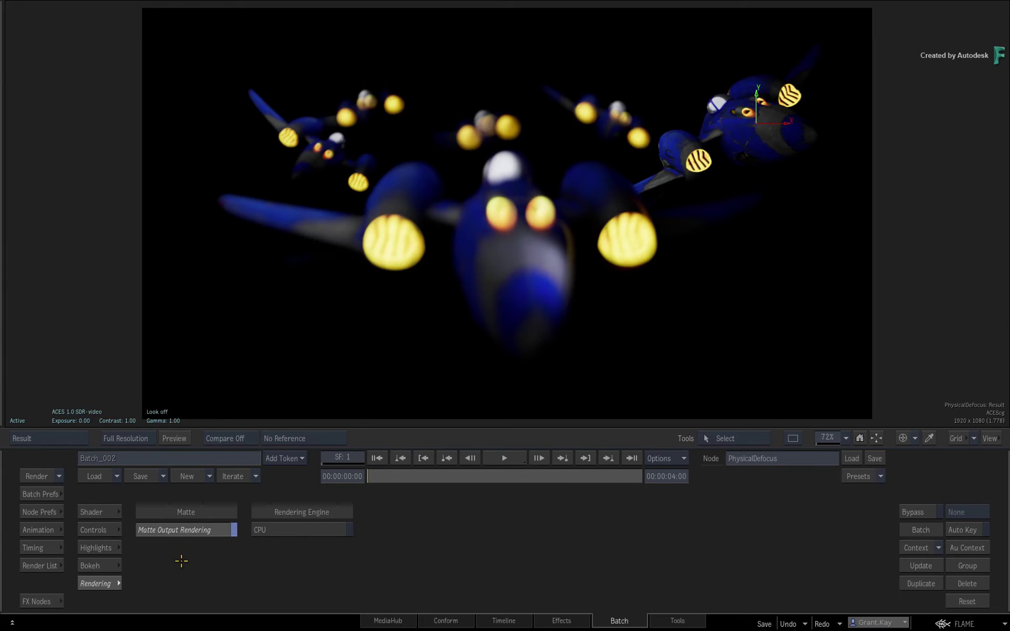
# Step: Preview the comp101 starfield composite and assign it to Context 1
pyautogui.press('`')
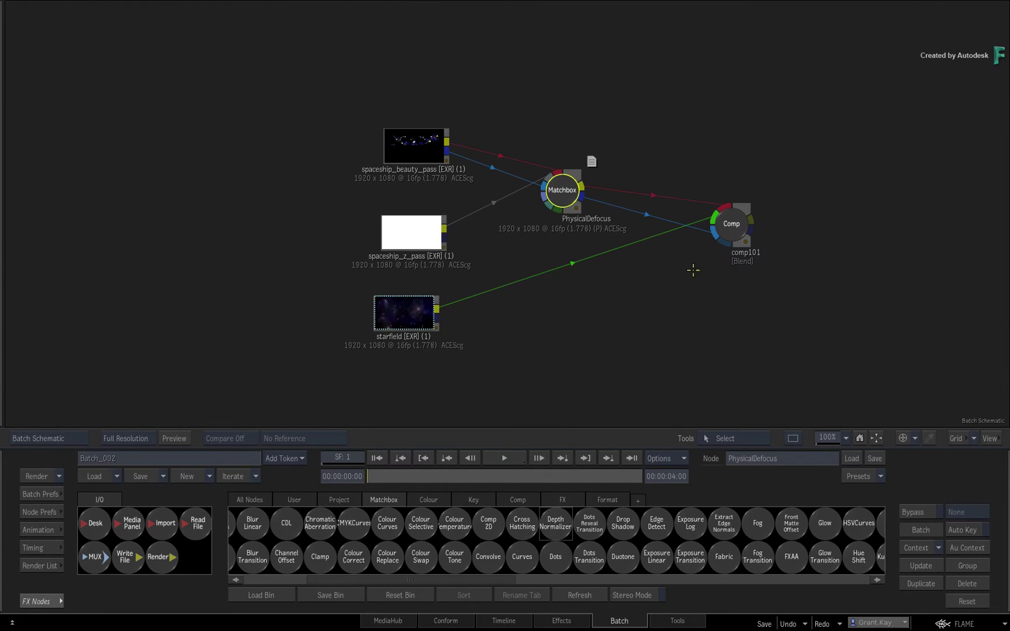
pyautogui.click(727, 218)
pyautogui.press('F4')
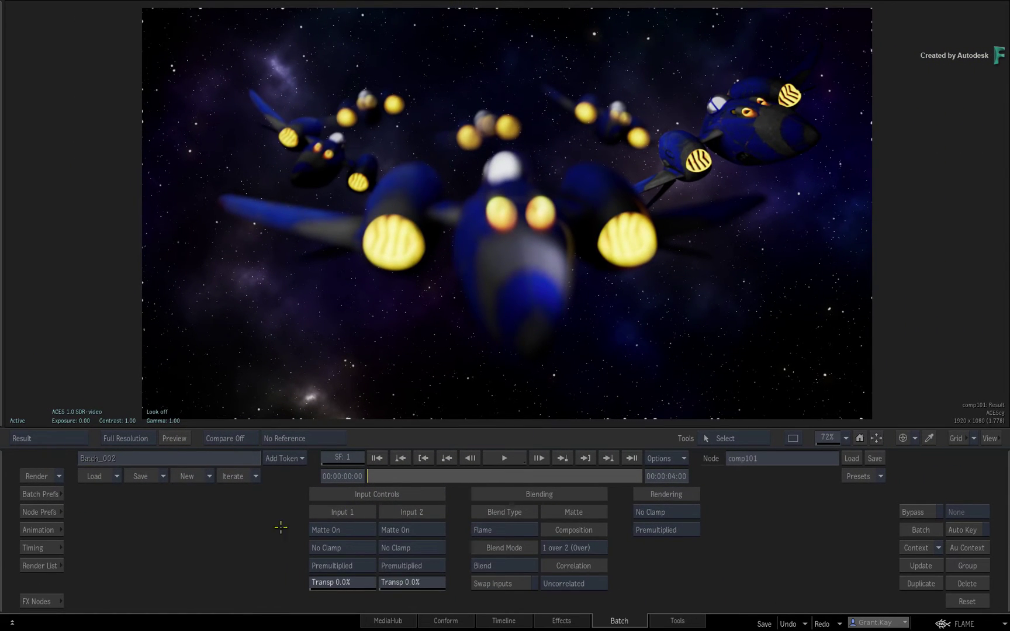
pyautogui.press('F4')
pyautogui.hotkey('ctrl', '1')
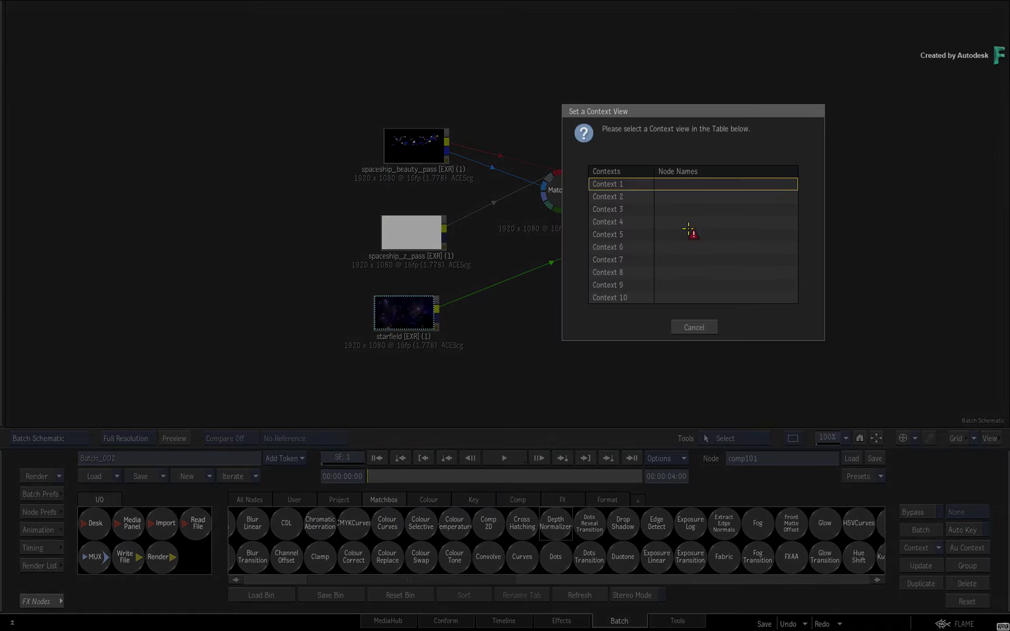
pyautogui.doubleClick(689, 194)
# Step: Refocus PhysicalDefocus on the far-right ship after trying the centre and mid-right ships
pyautogui.doubleClick(563, 189)
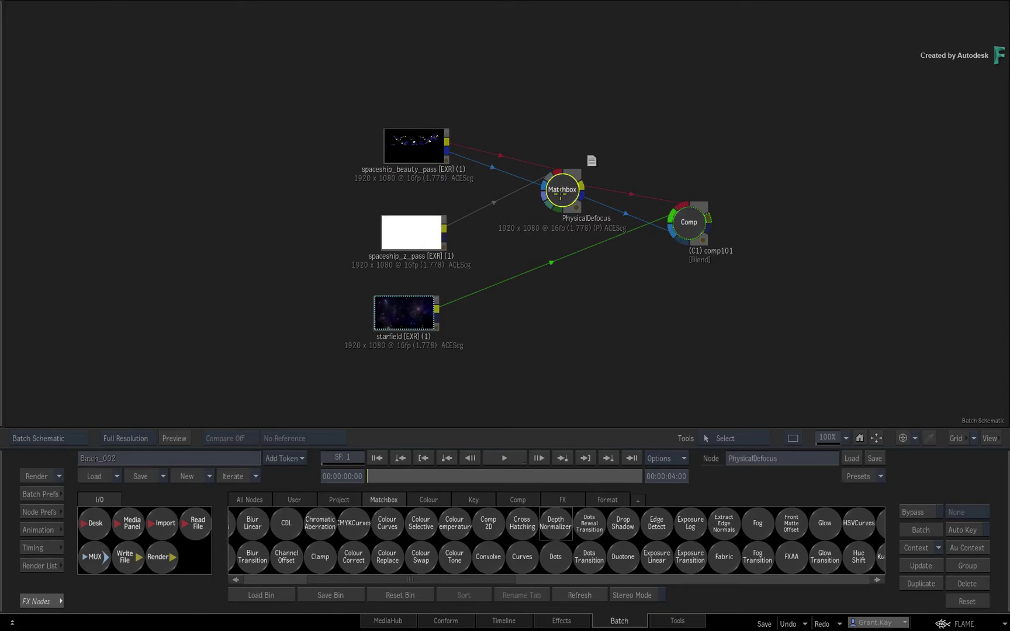
pyautogui.press('1')
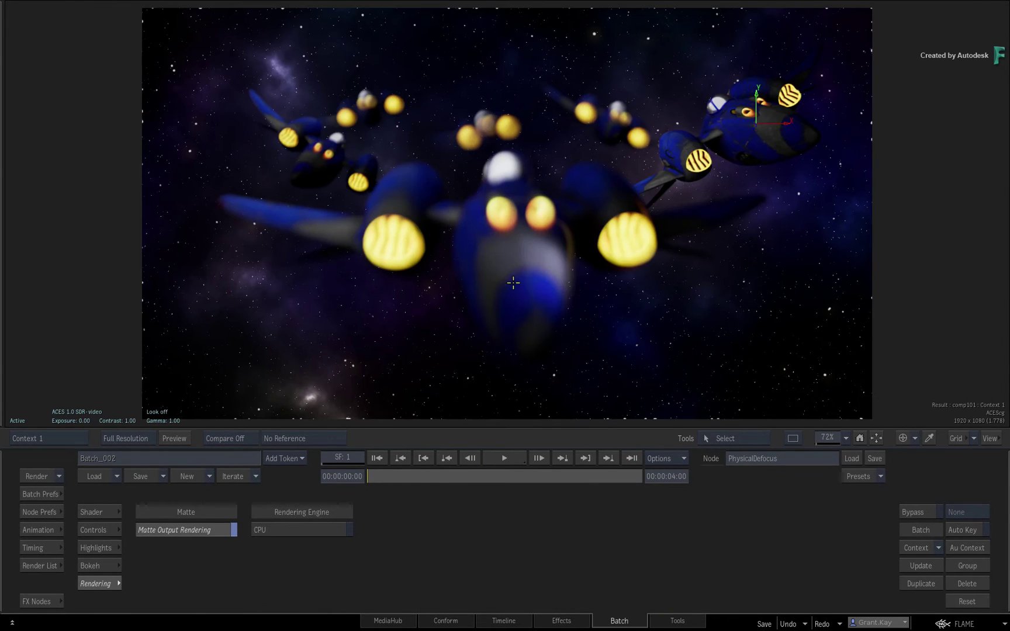
pyautogui.click(100, 531)
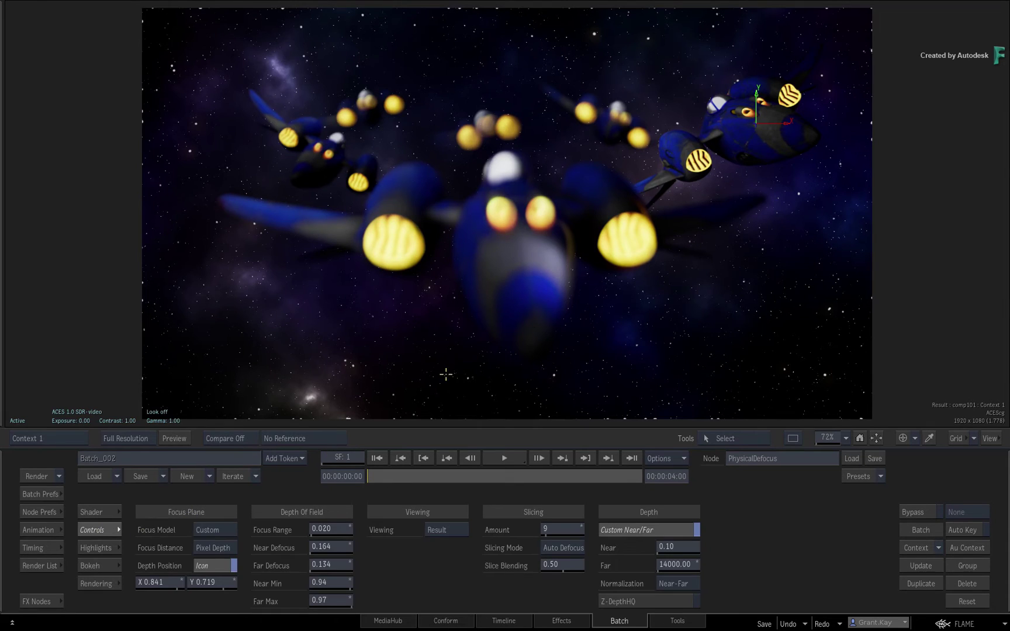
pyautogui.moveTo(736, 132)
pyautogui.mouseDown()
pyautogui.moveTo(548, 228)
pyautogui.moveTo(537, 220)
pyautogui.mouseUp()
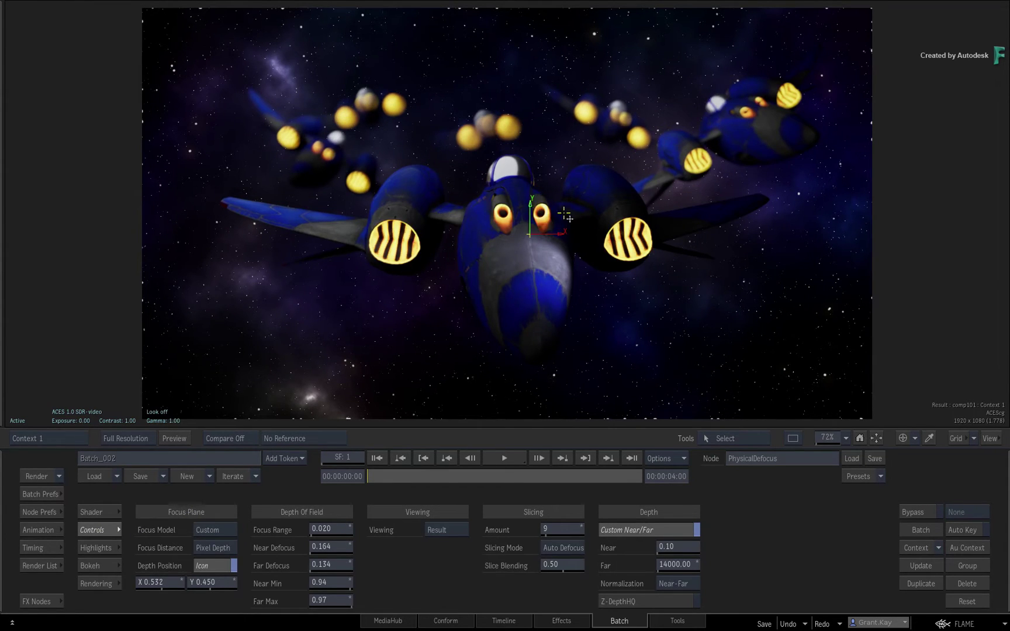
pyautogui.click(747, 131)
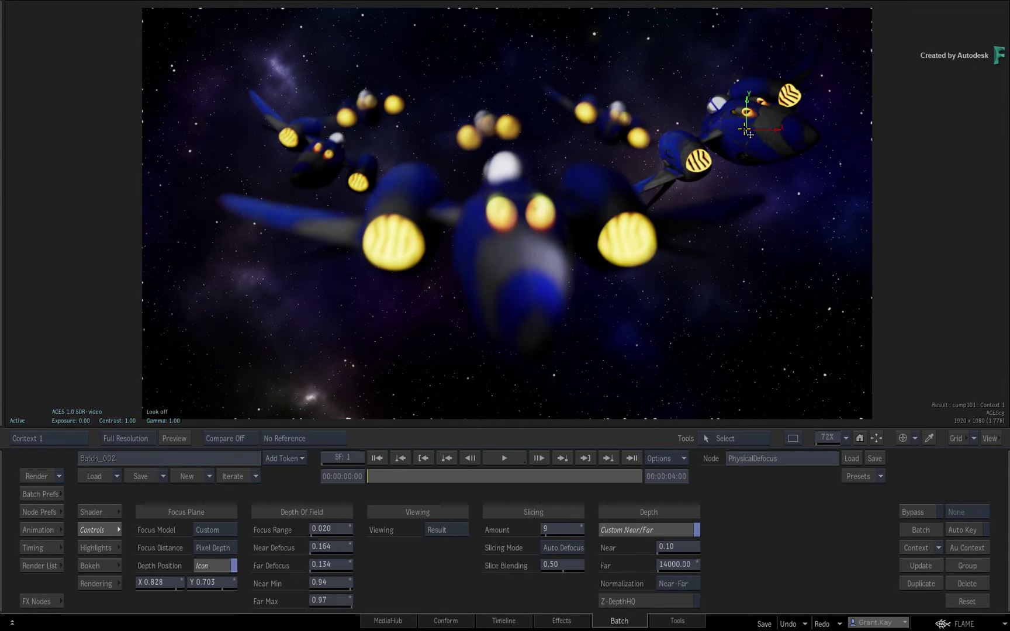
pyautogui.click(616, 120)
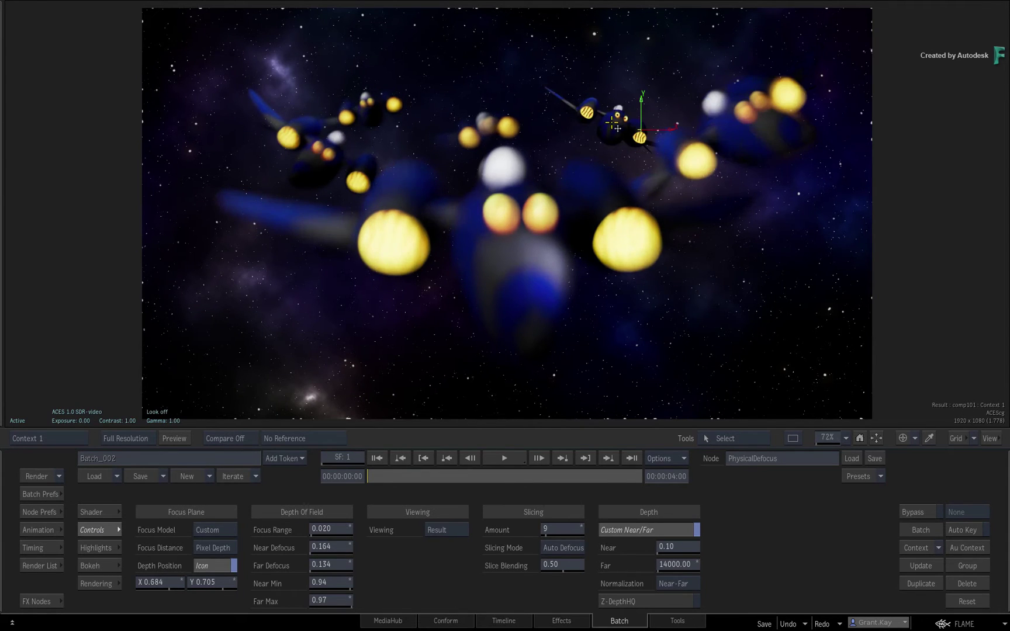
pyautogui.click(745, 129)
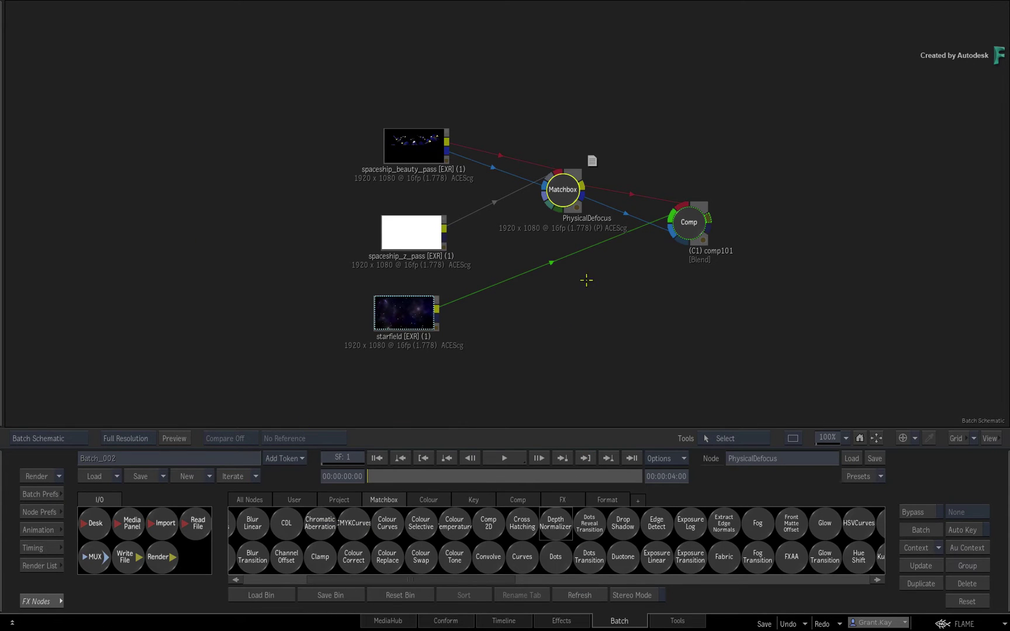
# Step: Preview the row3, row4_5 and row6_7 beauty sphere clips feeding action95
pyautogui.moveTo(921, 221)
pyautogui.mouseDown()
pyautogui.moveTo(328, 253)
pyautogui.moveTo(268, 271)
pyautogui.moveTo(302, 248)
pyautogui.mouseUp()
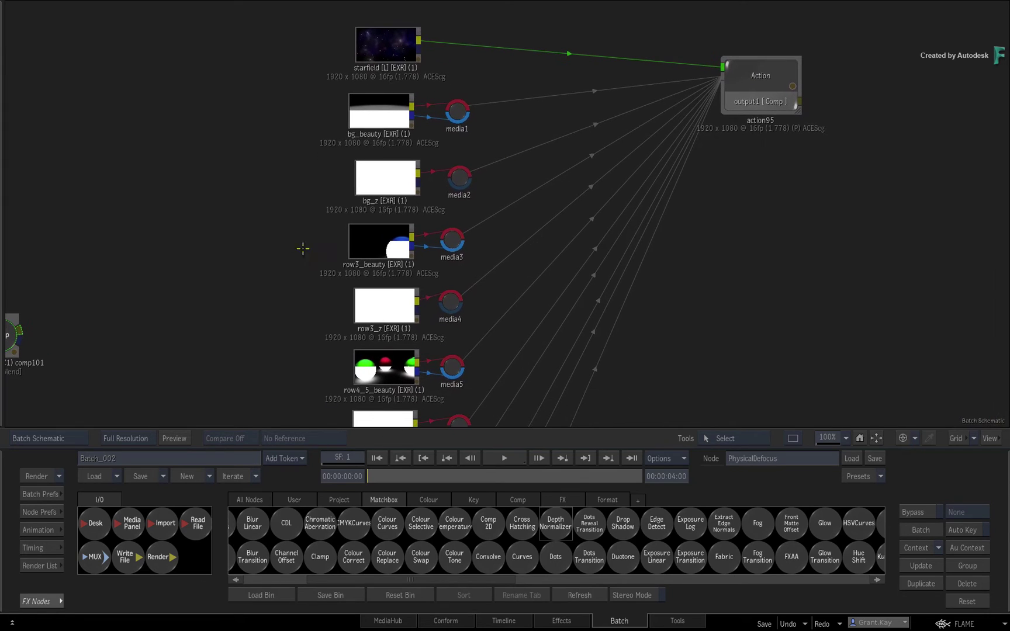
pyautogui.click(379, 237)
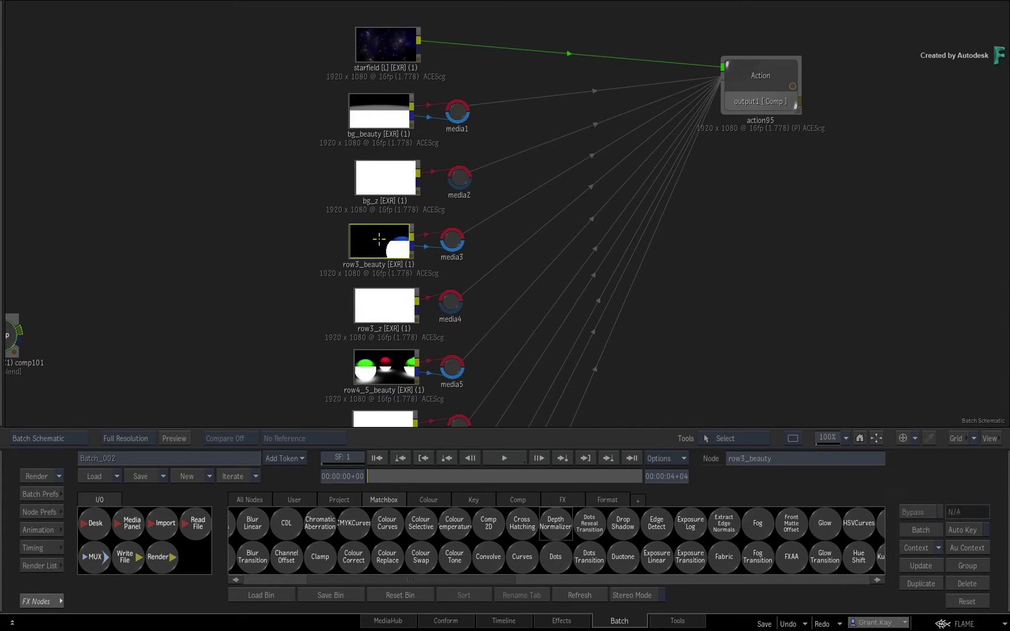
pyautogui.doubleClick(379, 241)
pyautogui.press('`')
pyautogui.doubleClick(379, 373)
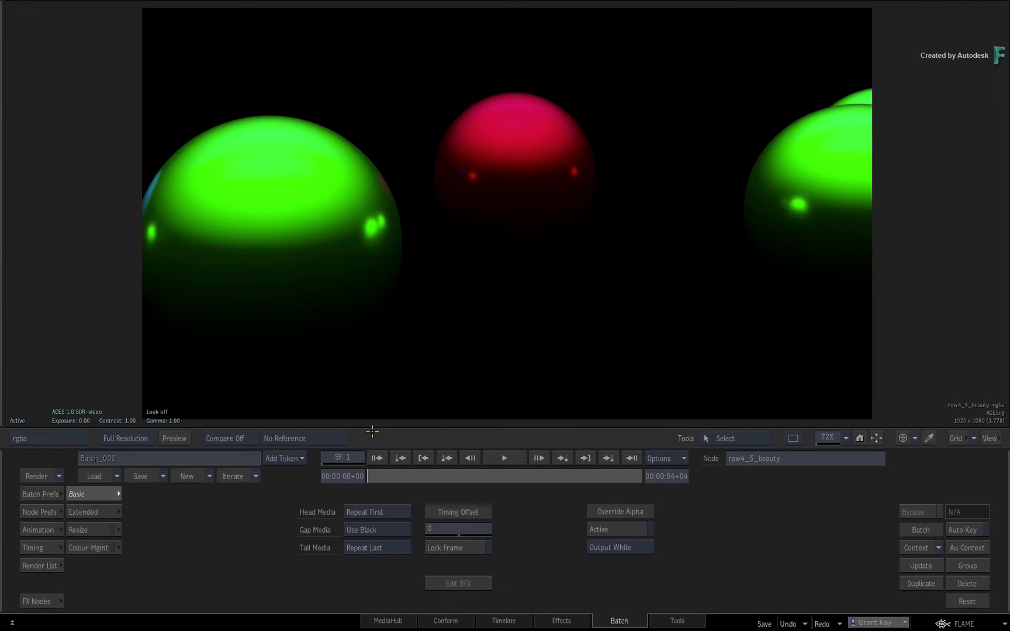
pyautogui.press('`')
pyautogui.moveTo(251, 327); pyautogui.dragTo(255, 156)
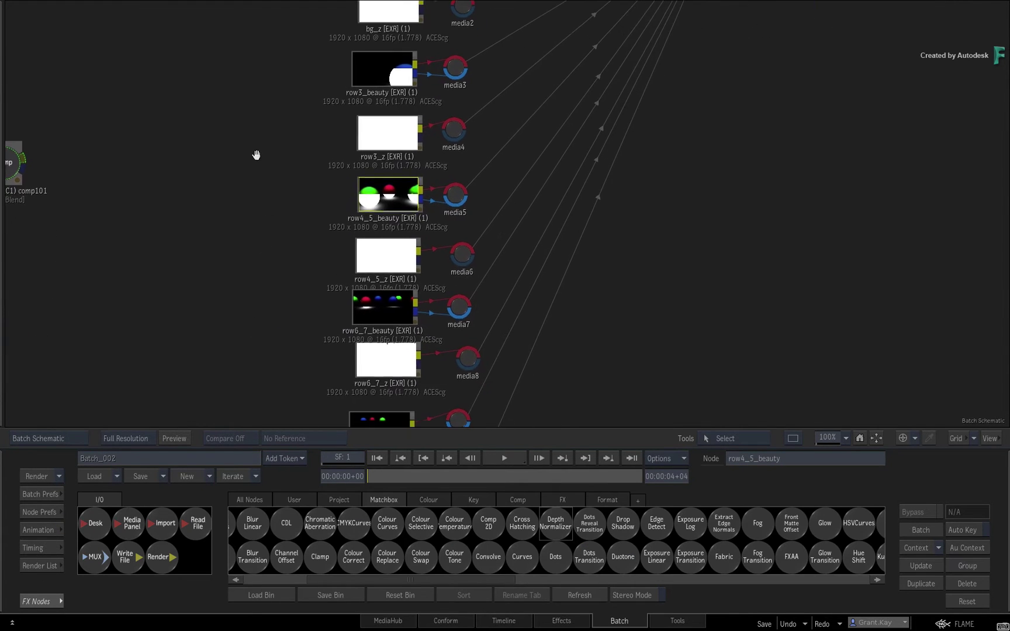
pyautogui.doubleClick(383, 311)
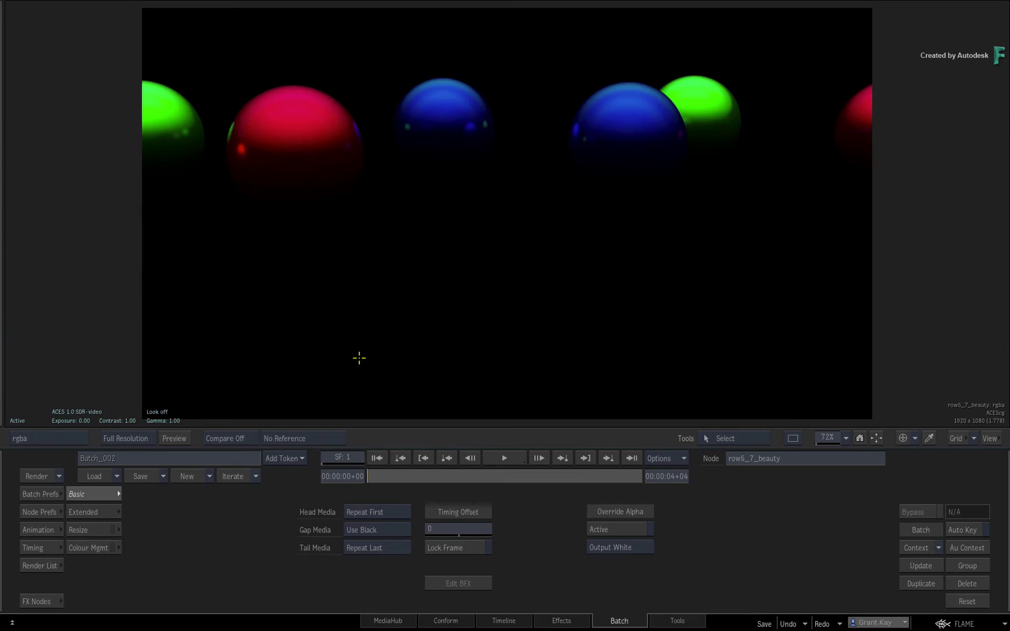
pyautogui.press('`')
# Step: Switch to All Nodes and reposition the action95, media1 and media2 nodes
pyautogui.moveTo(244, 185)
pyautogui.mouseDown()
pyautogui.moveTo(204, 279)
pyautogui.moveTo(184, 262)
pyautogui.mouseUp()
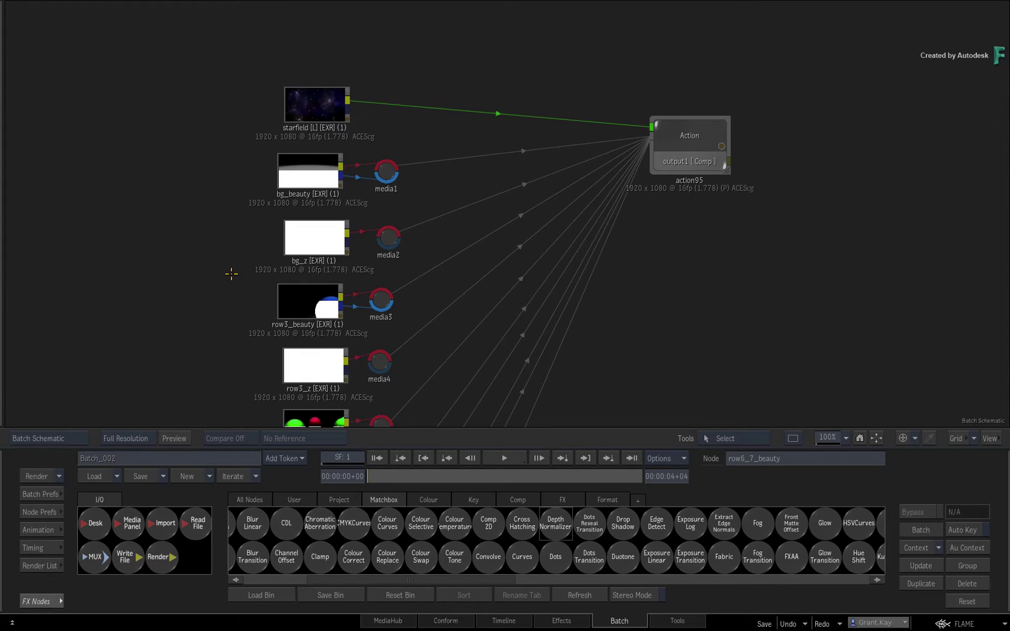
pyautogui.click(241, 499)
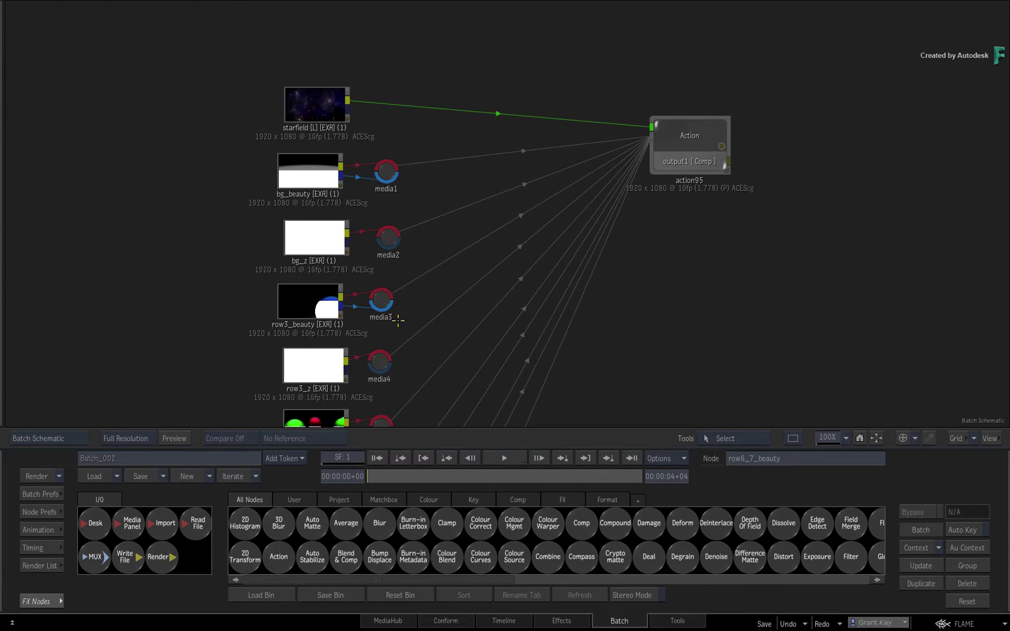
pyautogui.moveTo(707, 135); pyautogui.dragTo(697, 134)
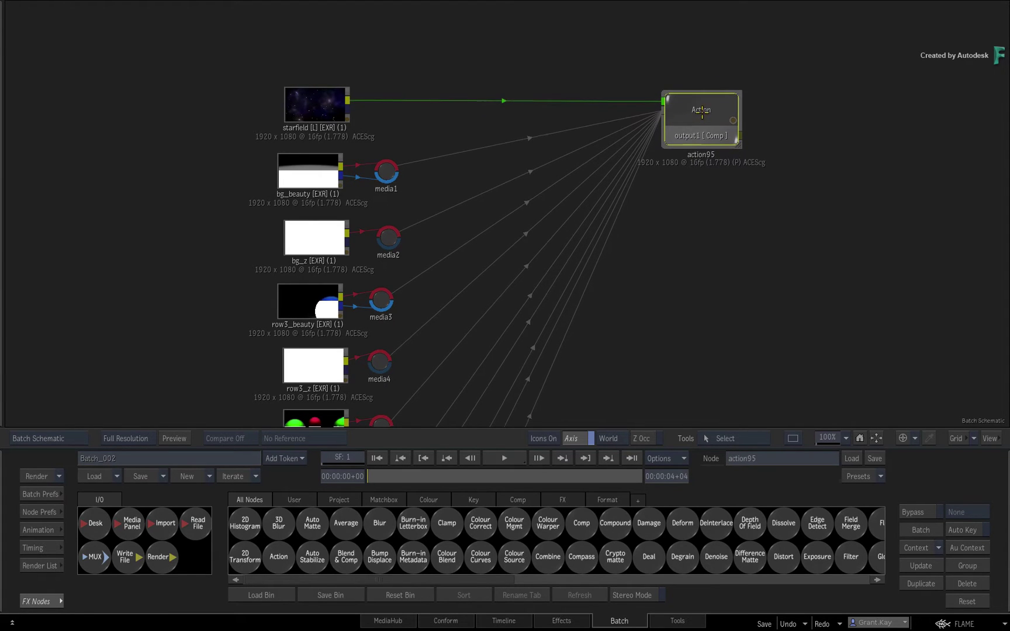
pyautogui.moveTo(701, 147); pyautogui.dragTo(697, 121)
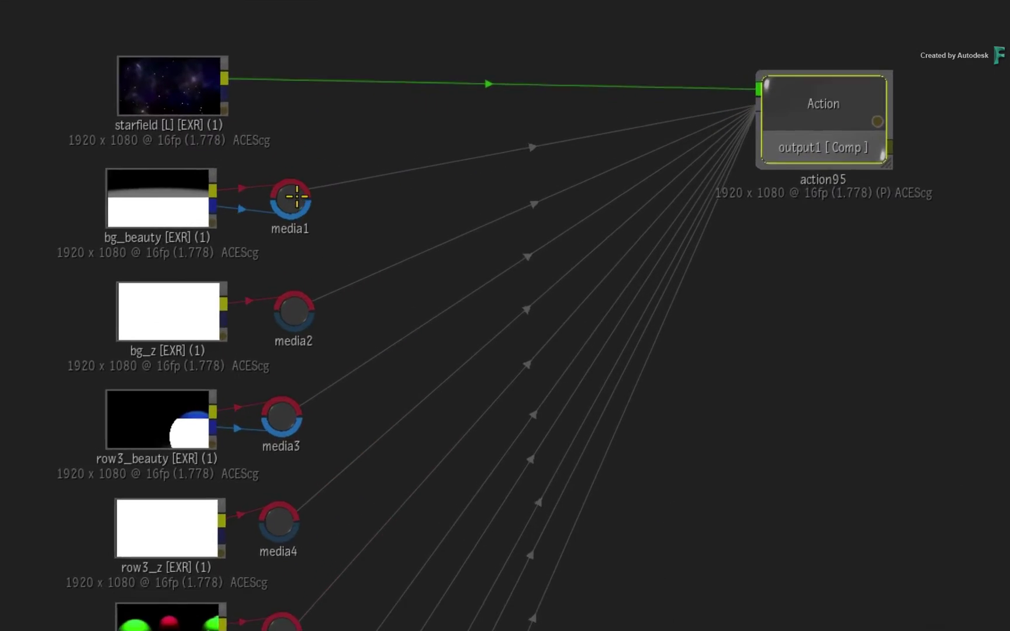
pyautogui.click(387, 171)
pyautogui.moveTo(319, 191); pyautogui.dragTo(331, 198)
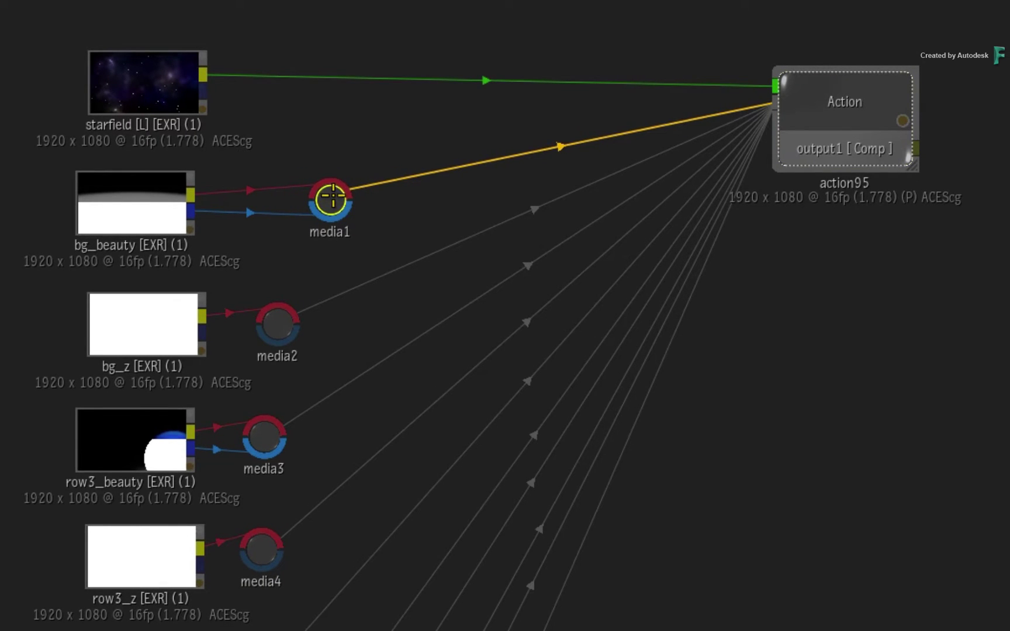
pyautogui.moveTo(277, 322); pyautogui.dragTo(328, 314)
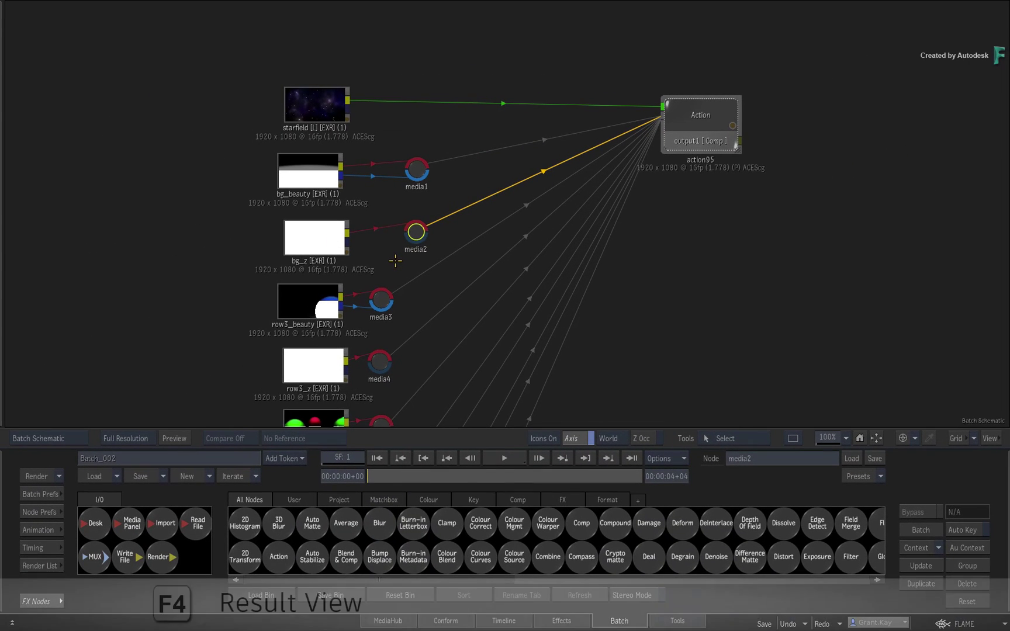
pyautogui.click(696, 129)
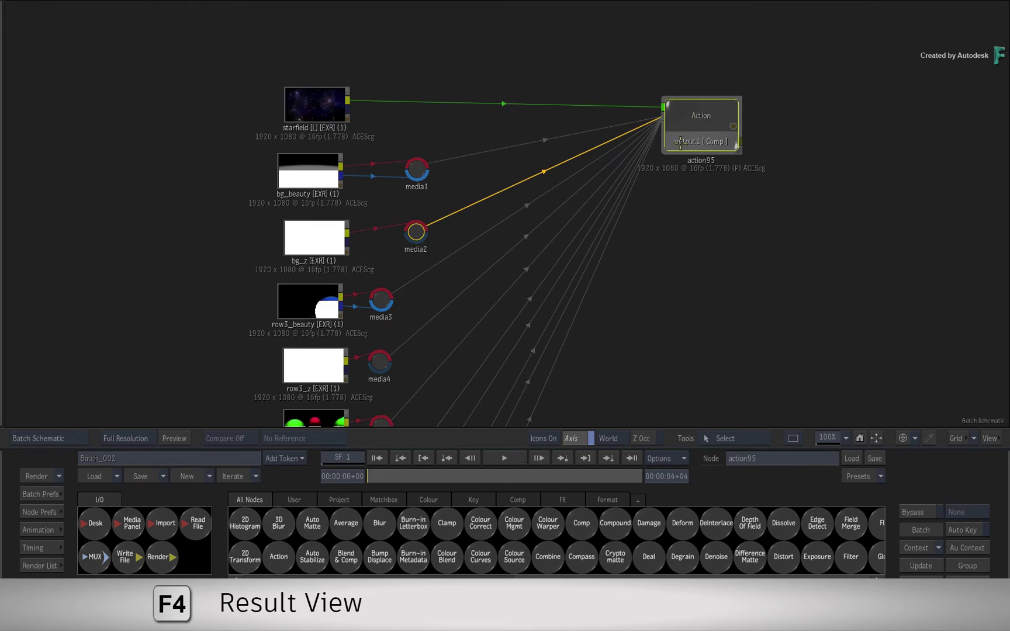
pyautogui.press('F4')
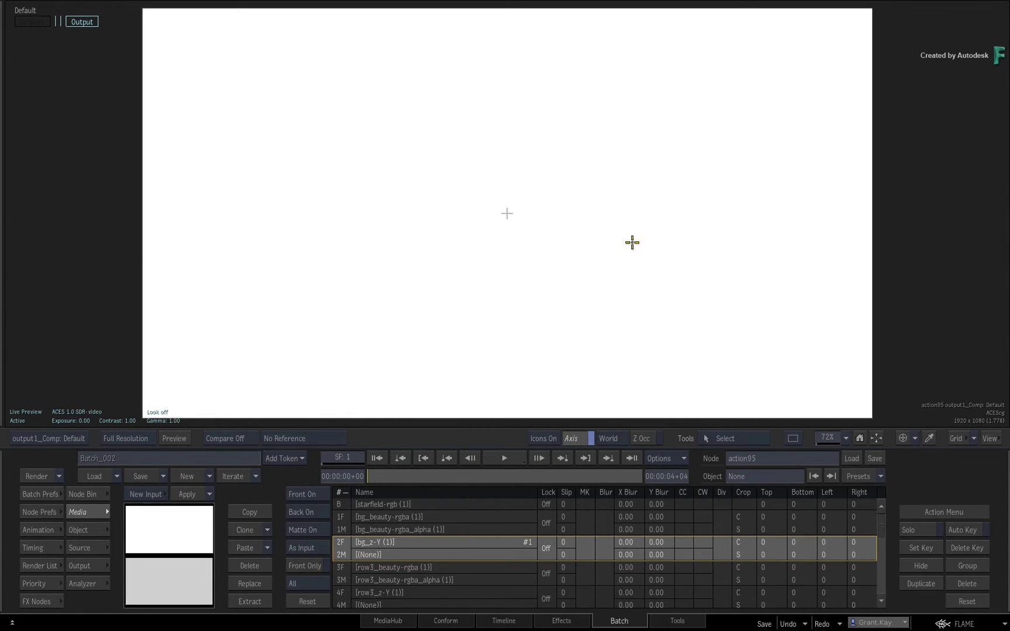
# Step: Delete the white surface4, surface6, surface8 and surface10 nodes and their axes
pyautogui.press('`')
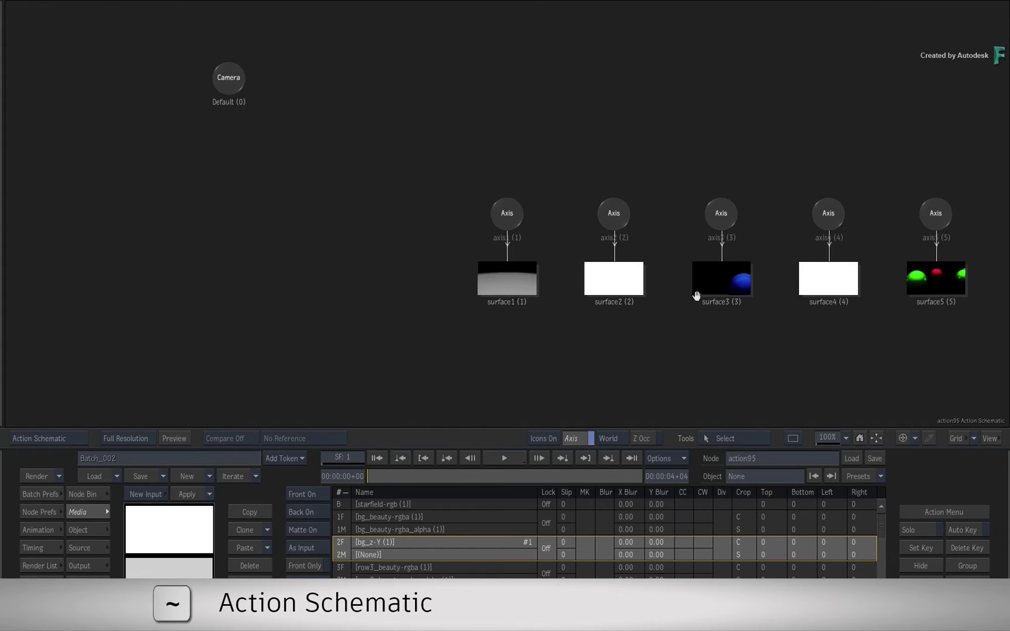
pyautogui.moveTo(696, 295); pyautogui.dragTo(376, 305)
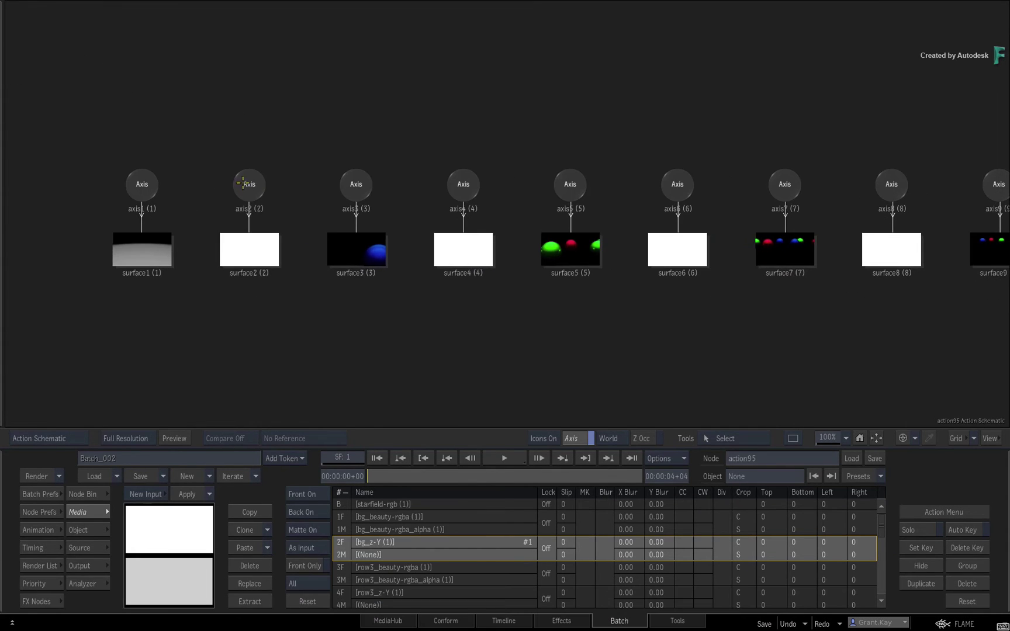
pyautogui.click(460, 180)
pyautogui.click(692, 181)
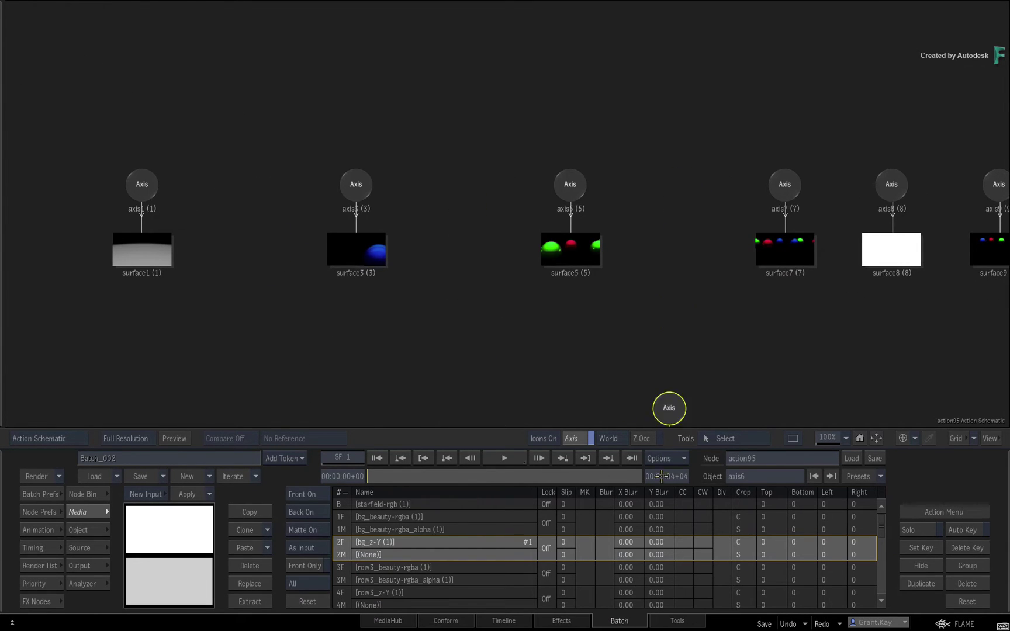
pyautogui.click(569, 198)
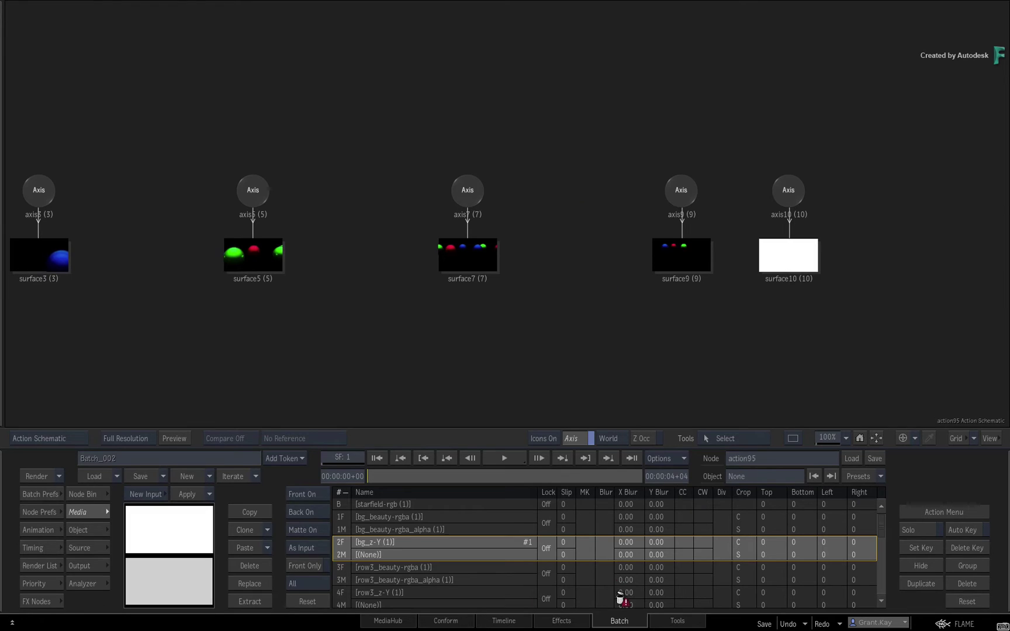
pyautogui.click(784, 188)
pyautogui.moveTo(615, 346); pyautogui.dragTo(821, 329)
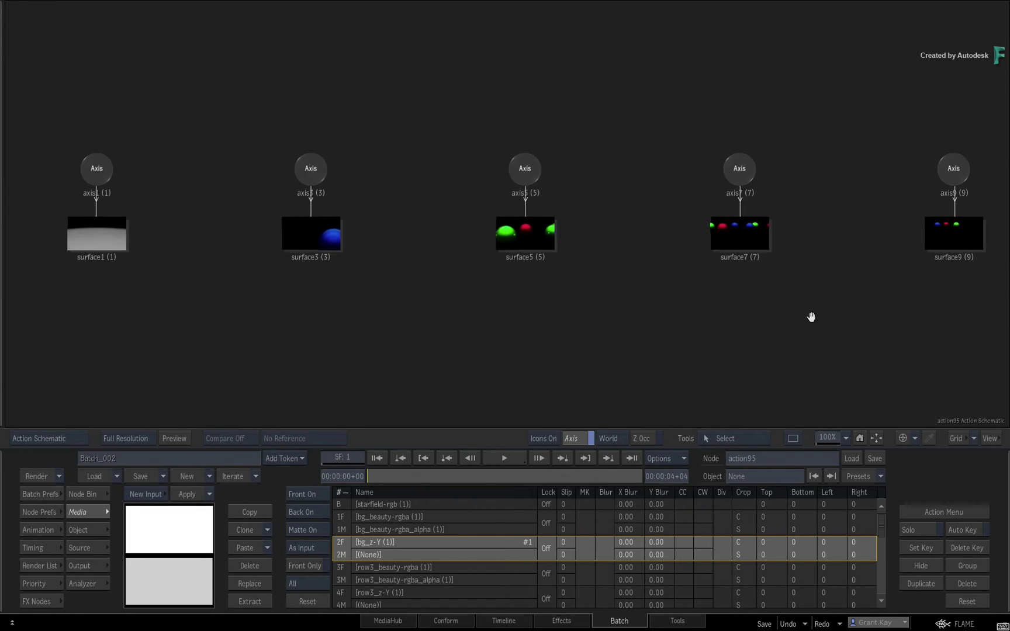
pyautogui.moveTo(812, 316); pyautogui.dragTo(770, 325)
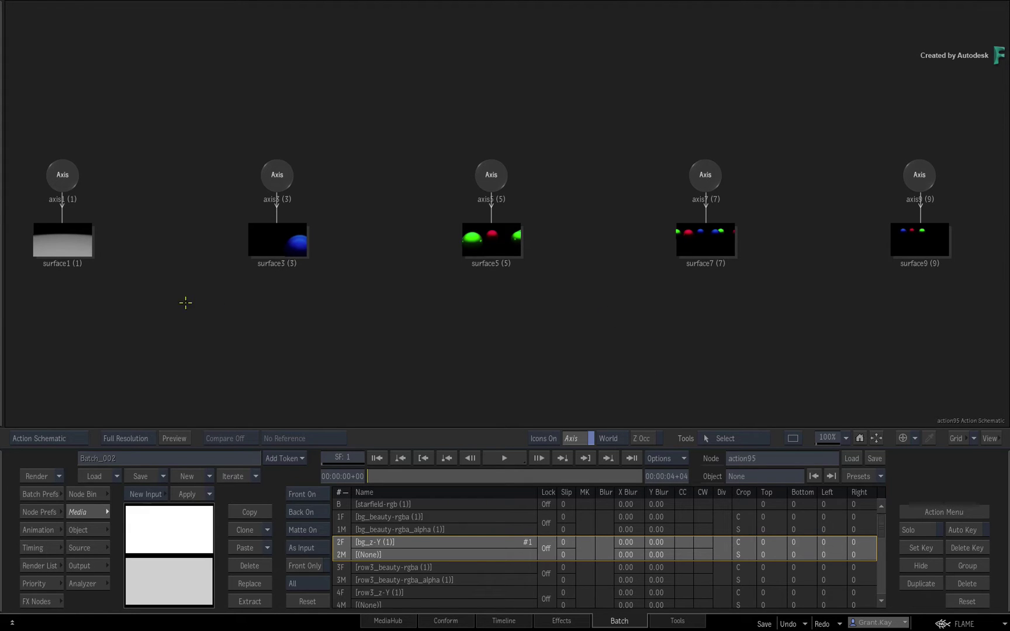
pyautogui.press('Home')
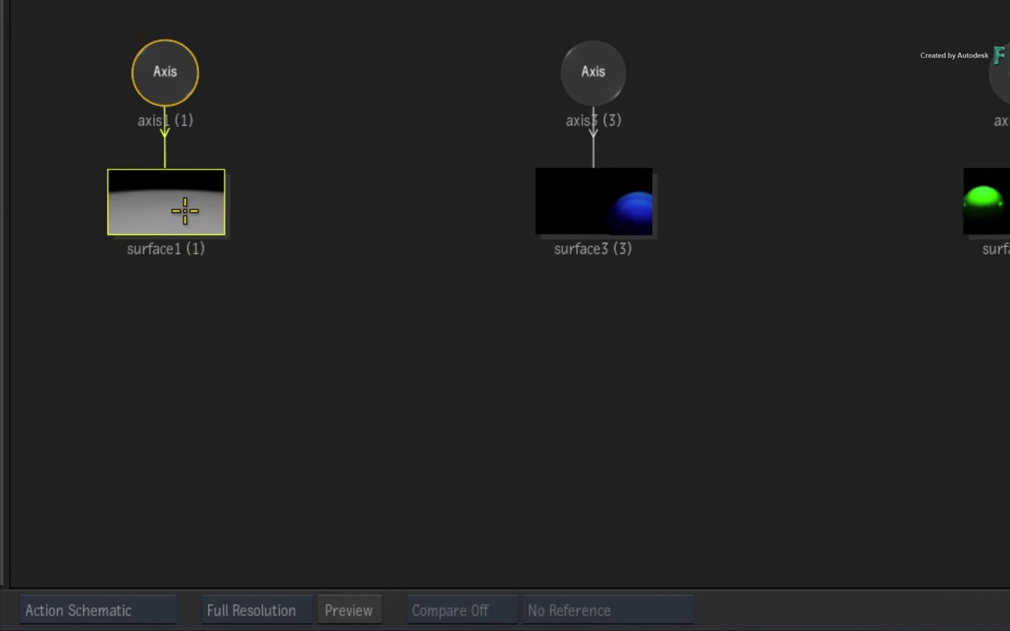
# Step: Add Z-Depth maps to surface1, surface3 and surface5
pyautogui.moveTo(185, 211); pyautogui.dragTo(183, 210)
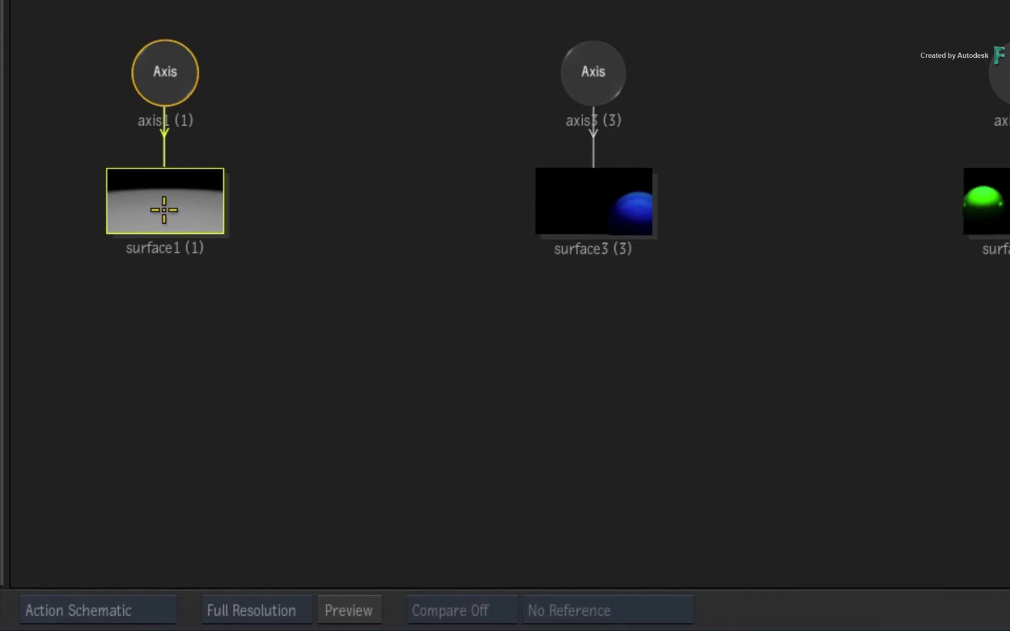
pyautogui.rightClick(164, 206)
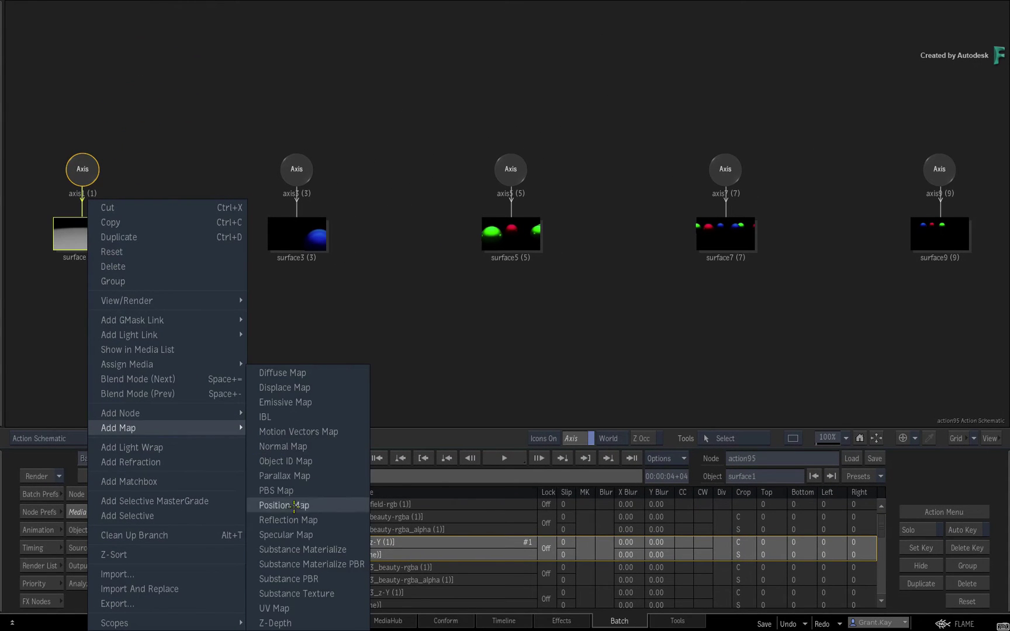
pyautogui.click(301, 623)
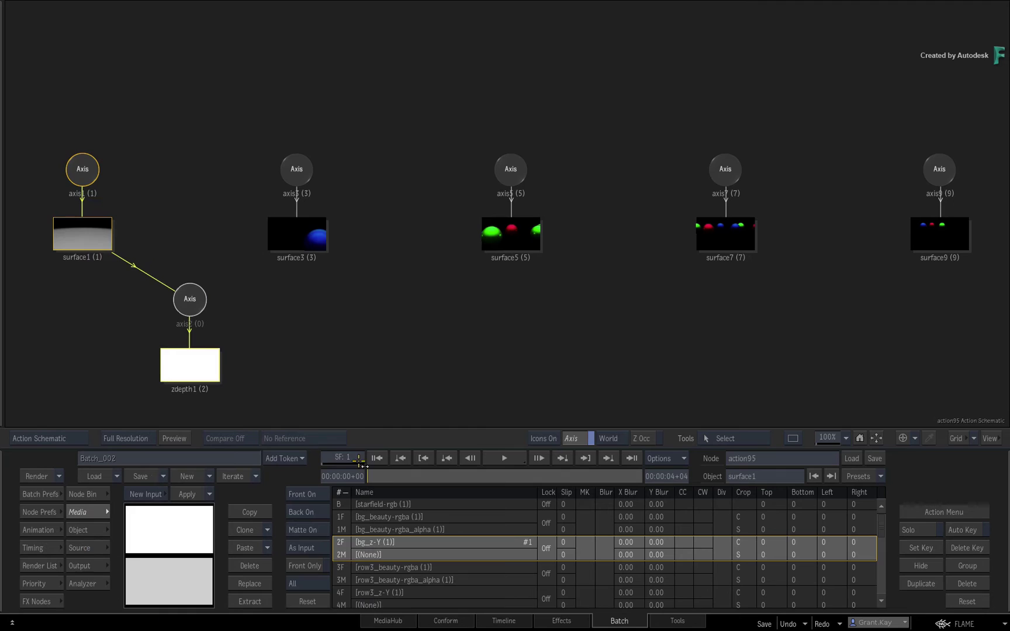
pyautogui.click(305, 219)
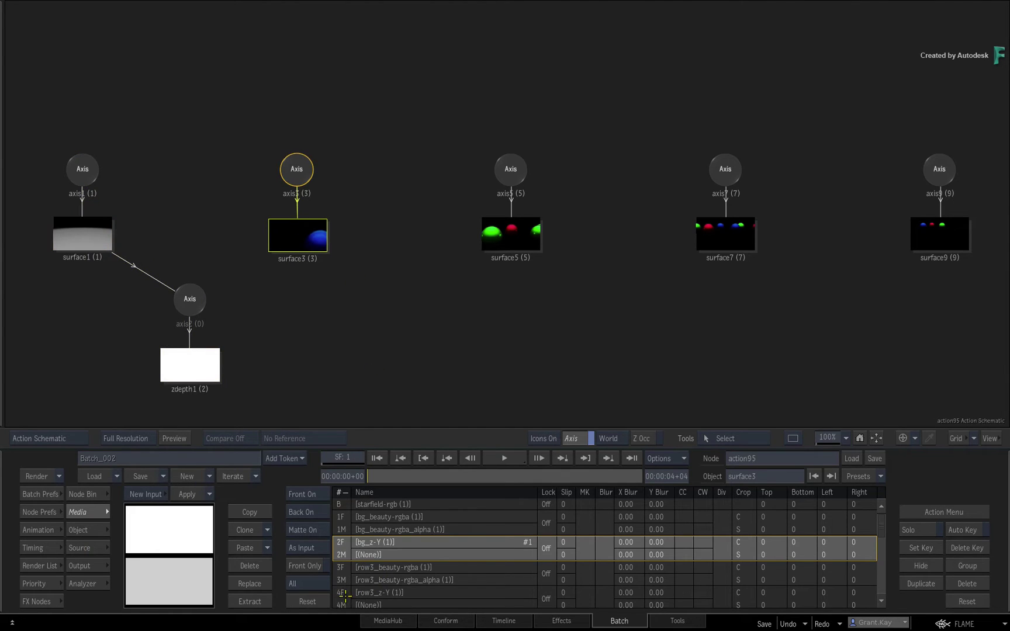
pyautogui.rightClick(303, 240)
pyautogui.moveTo(335, 428)
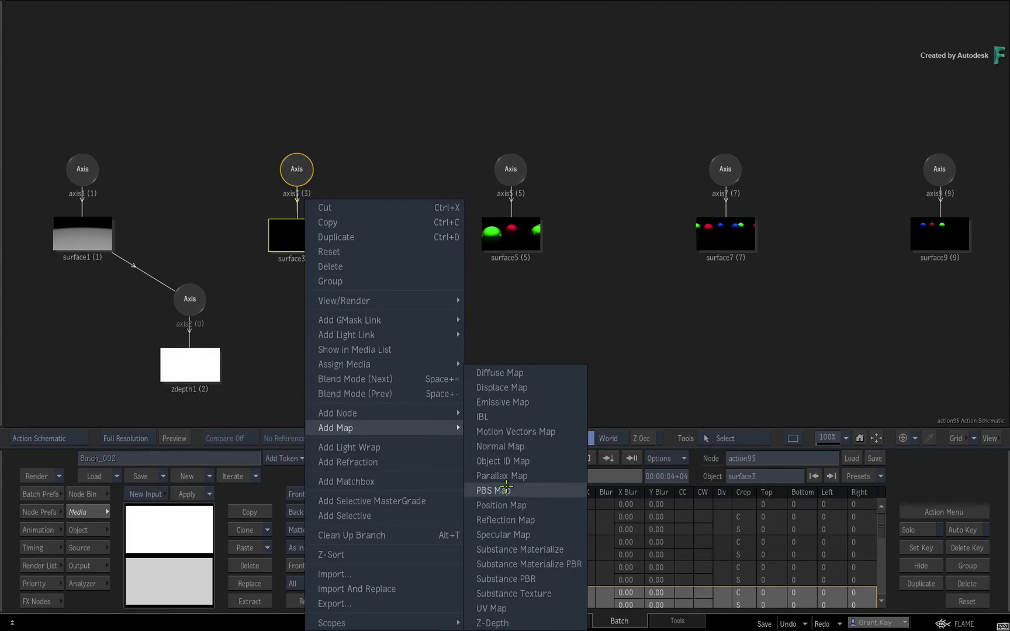
pyautogui.click(506, 490)
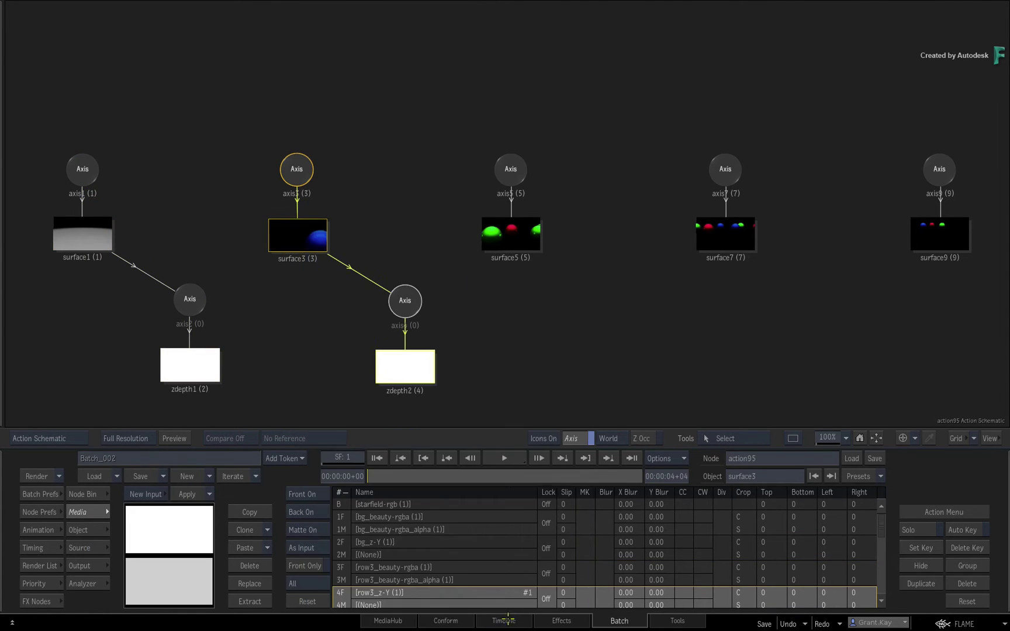
pyautogui.click(505, 234)
pyautogui.rightClick(520, 240)
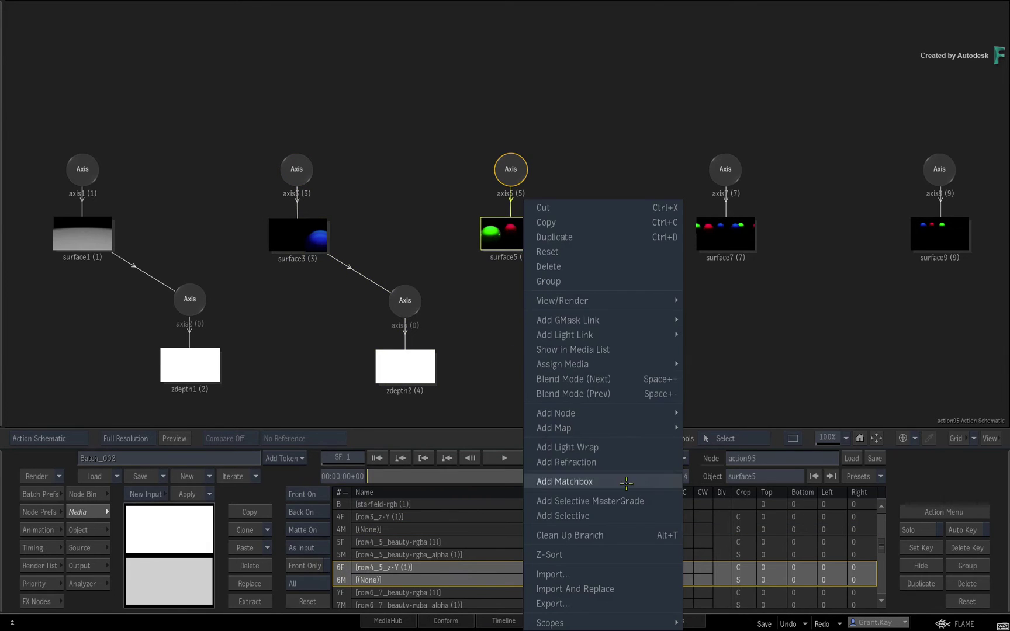
pyautogui.click(733, 621)
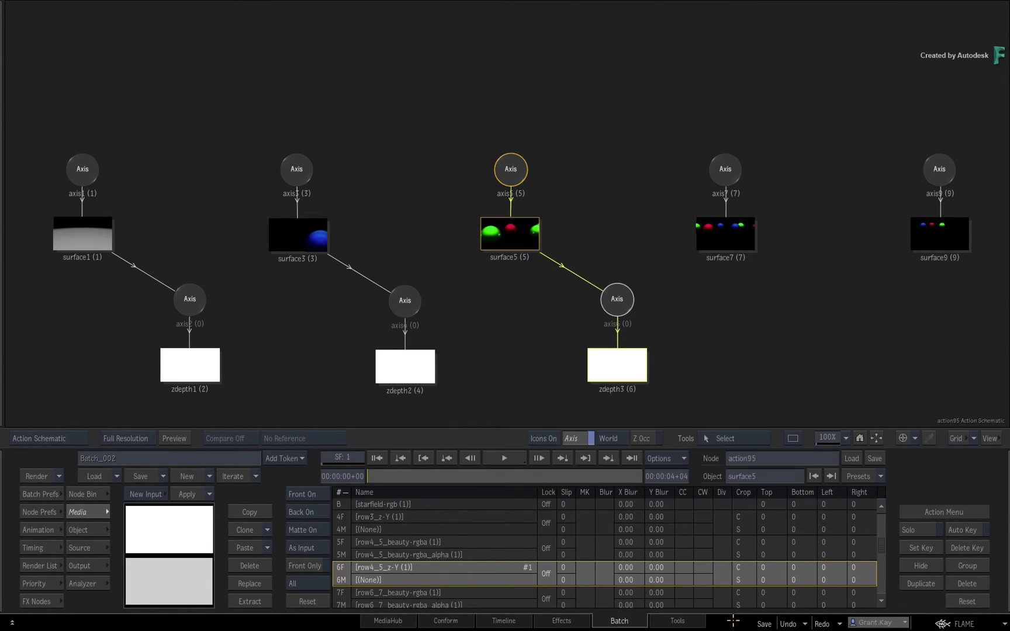
# Step: Add Z-Depth maps to surface7 and surface9, then move the surface9 branch left
pyautogui.click(723, 228)
pyautogui.rightClick(731, 237)
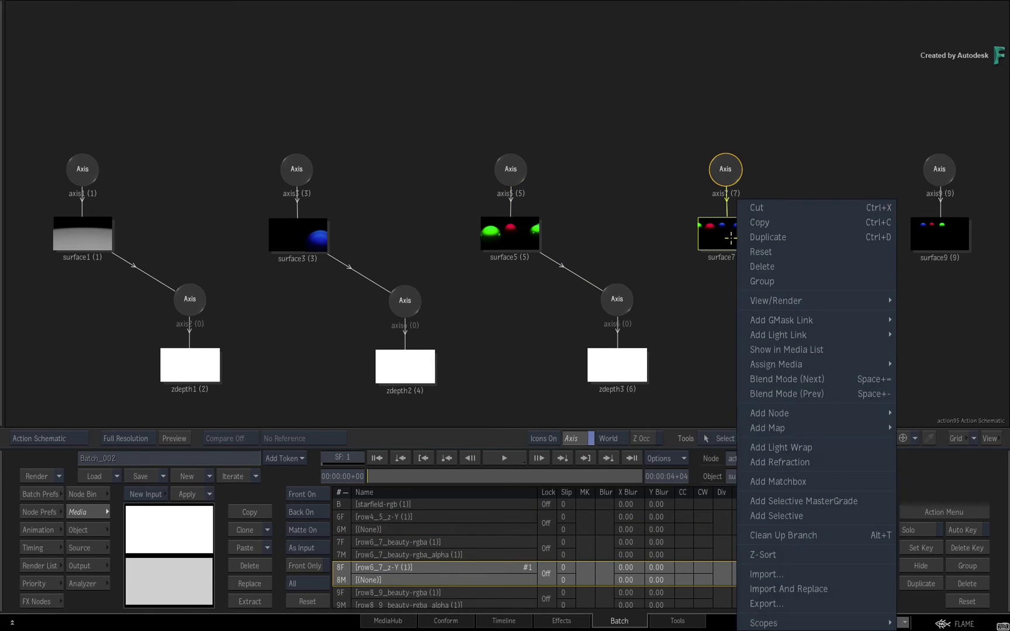
pyautogui.moveTo(768, 427)
pyautogui.click(694, 620)
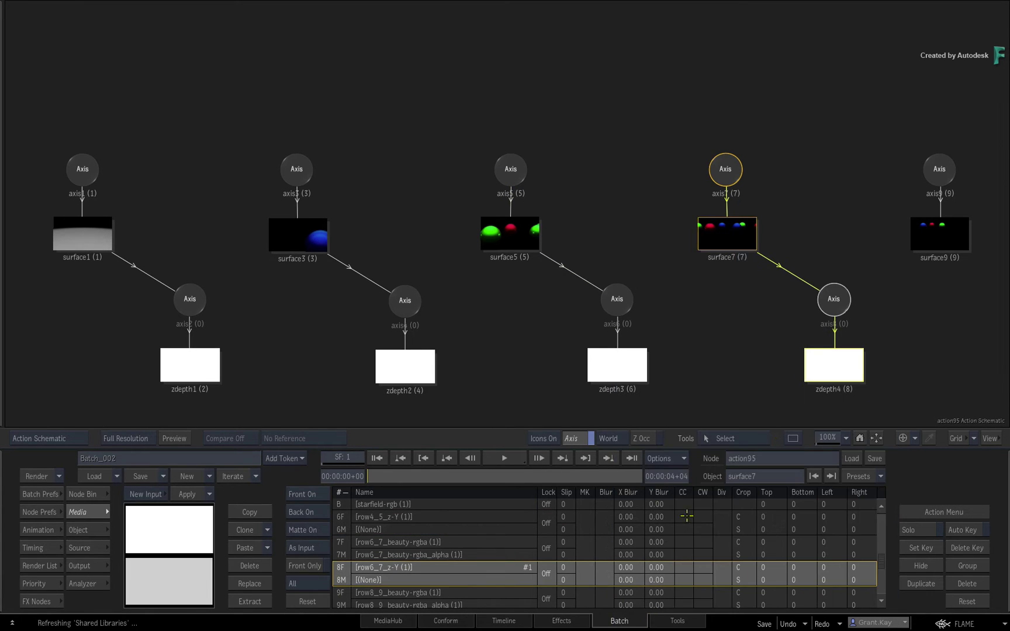
pyautogui.click(933, 237)
pyautogui.rightClick(933, 236)
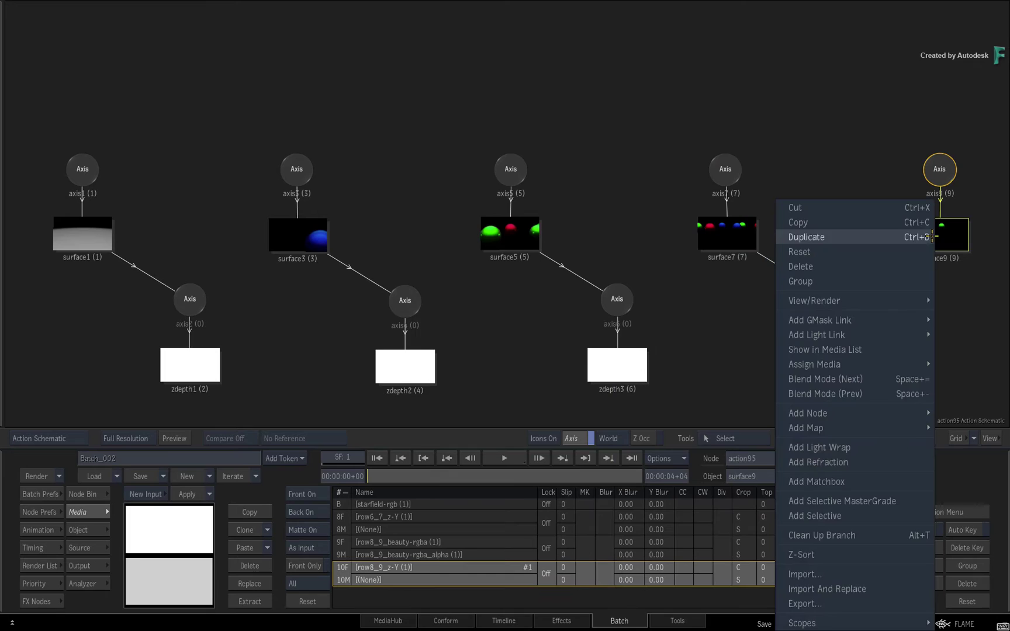
pyautogui.moveTo(806, 427)
pyautogui.click(694, 621)
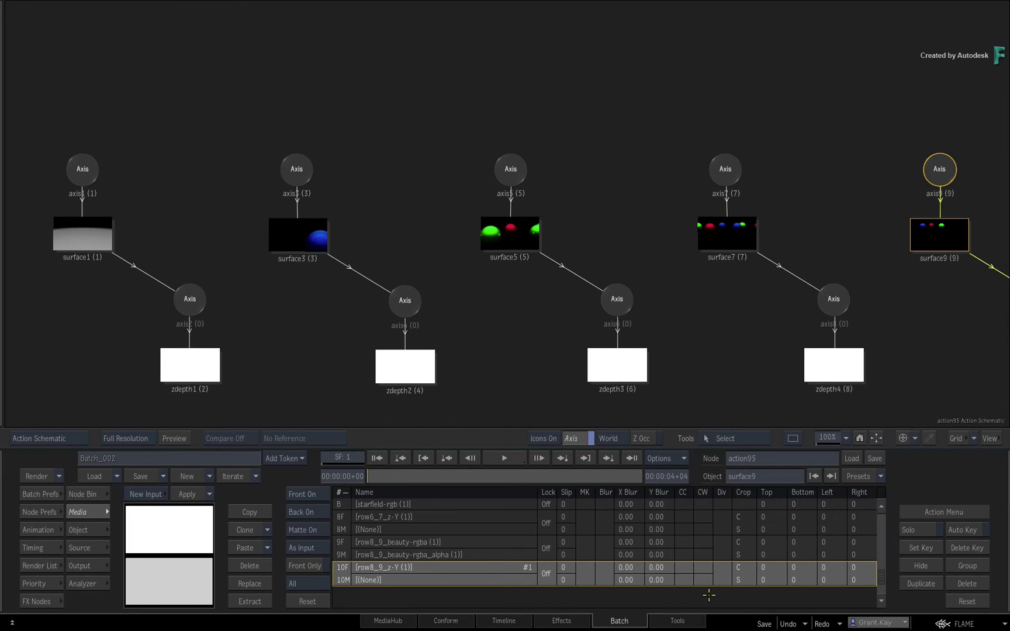
pyautogui.click(715, 264)
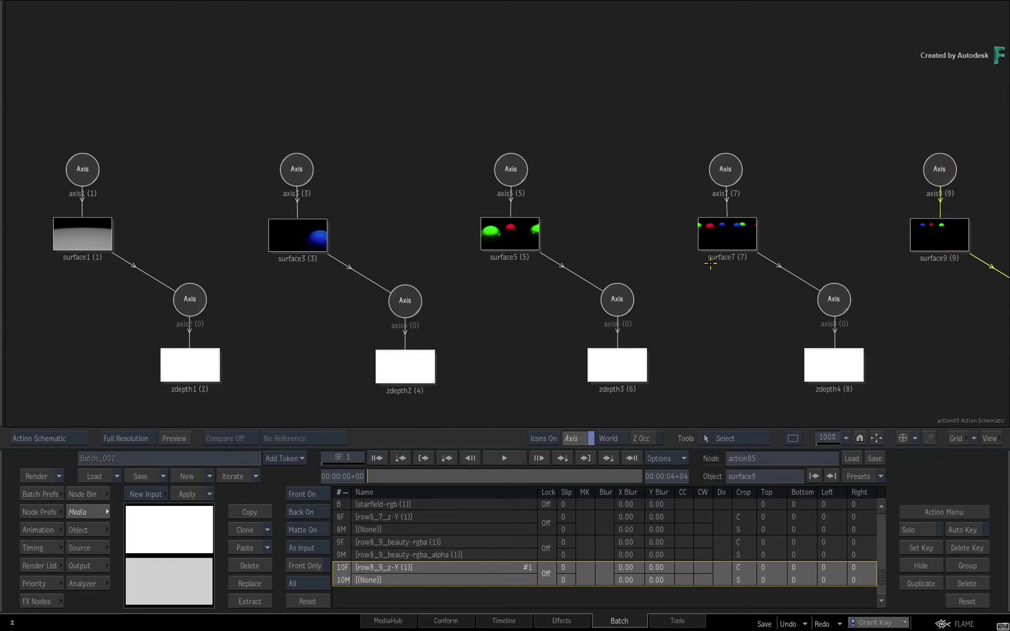
pyautogui.click(658, 269)
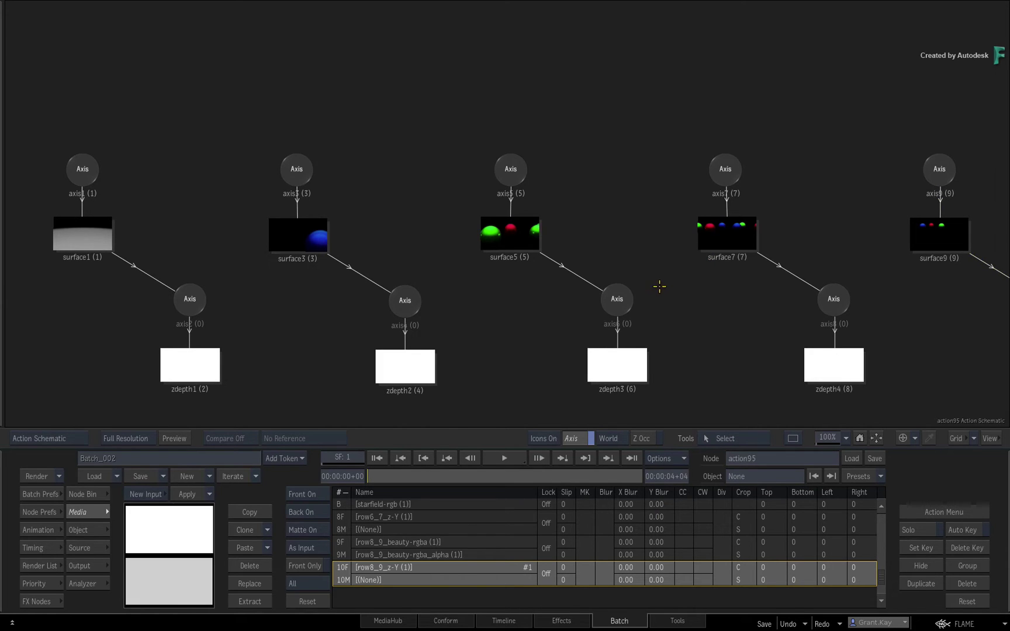
pyautogui.moveTo(940, 169); pyautogui.dragTo(832, 165)
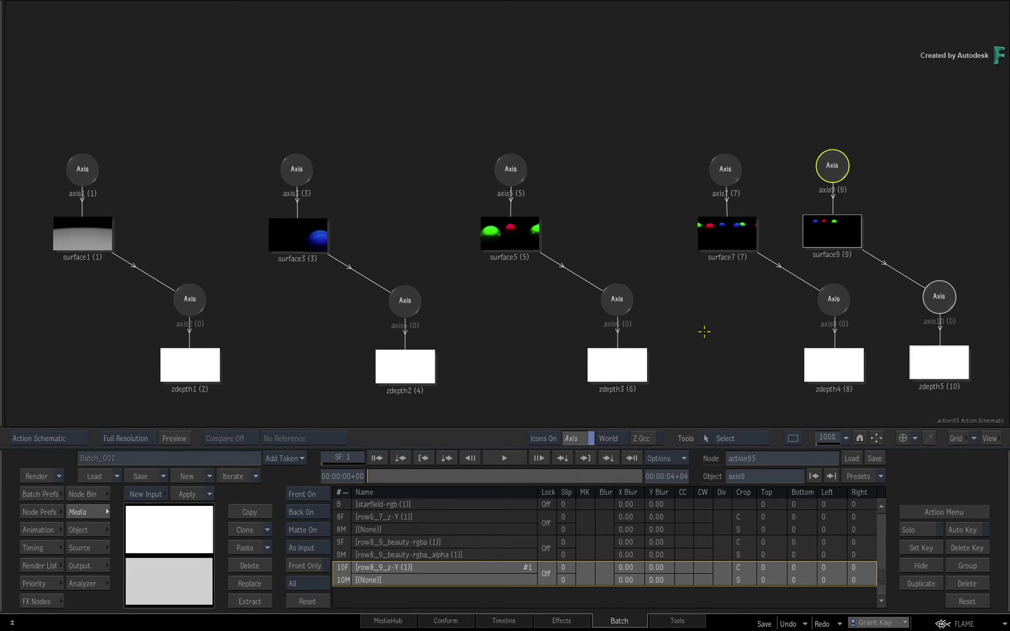
# Step: Set zdepth1 to Absolute input with Displace Vertices enabled
pyautogui.click(190, 366)
pyautogui.doubleClick(191, 365)
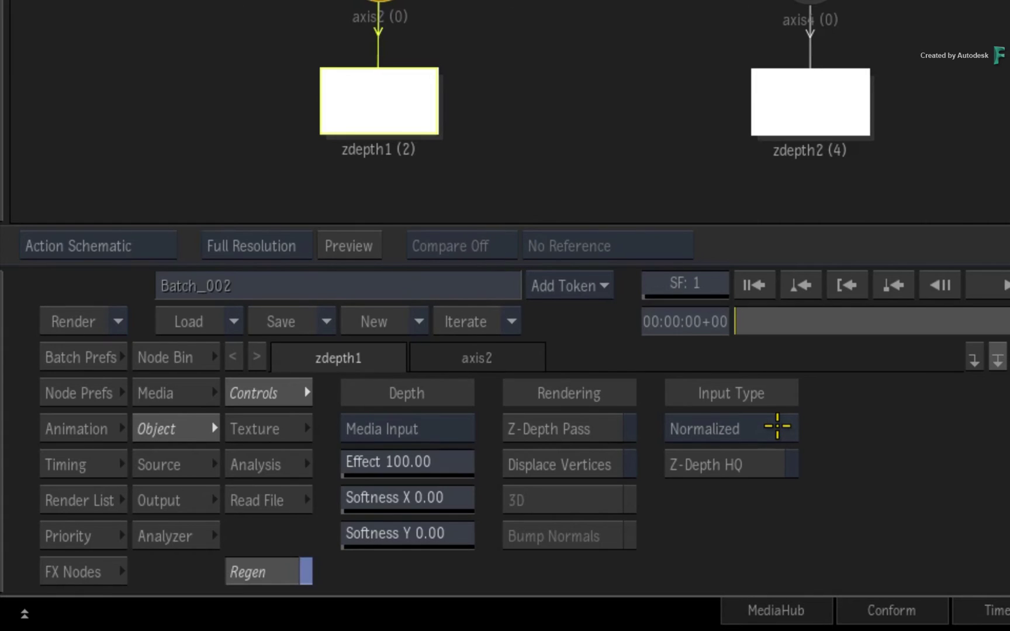
pyautogui.click(772, 428)
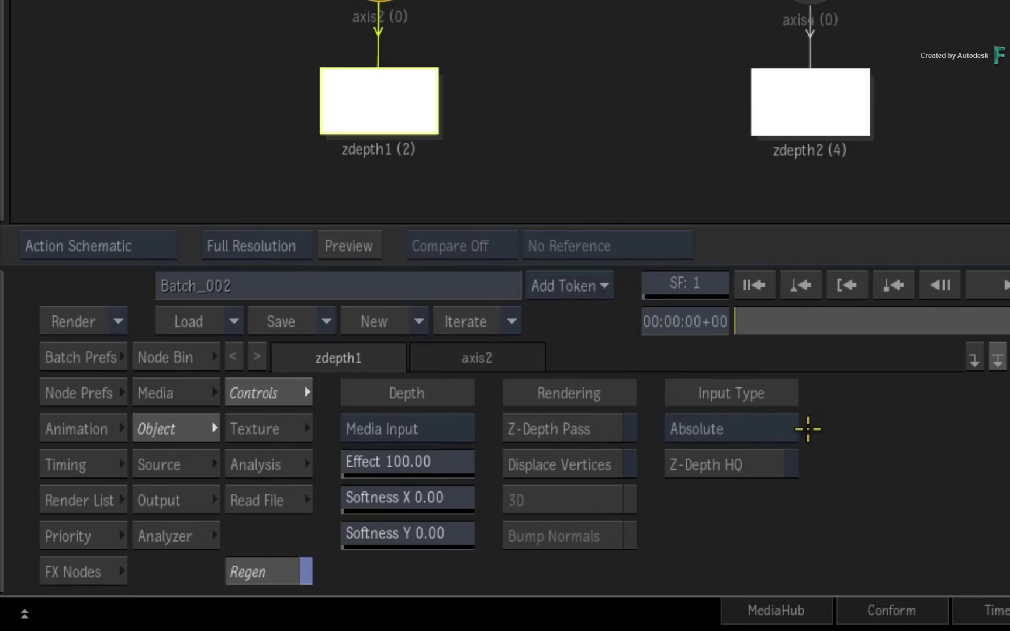
pyautogui.click(581, 466)
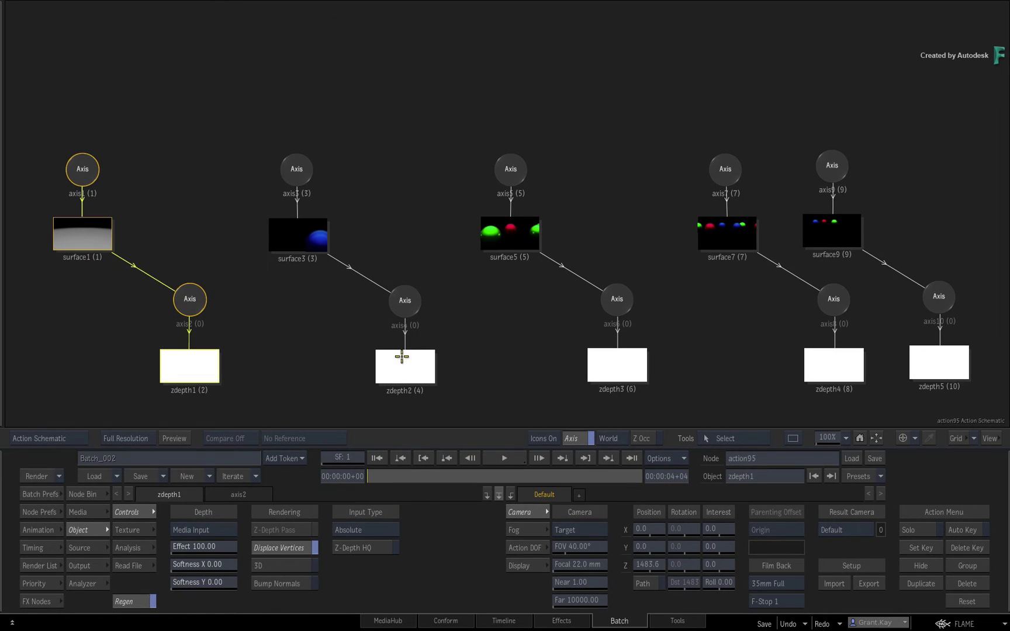
# Step: Set zdepth4 and zdepth5 to Absolute input with Displace Vertices enabled
pyautogui.click(399, 357)
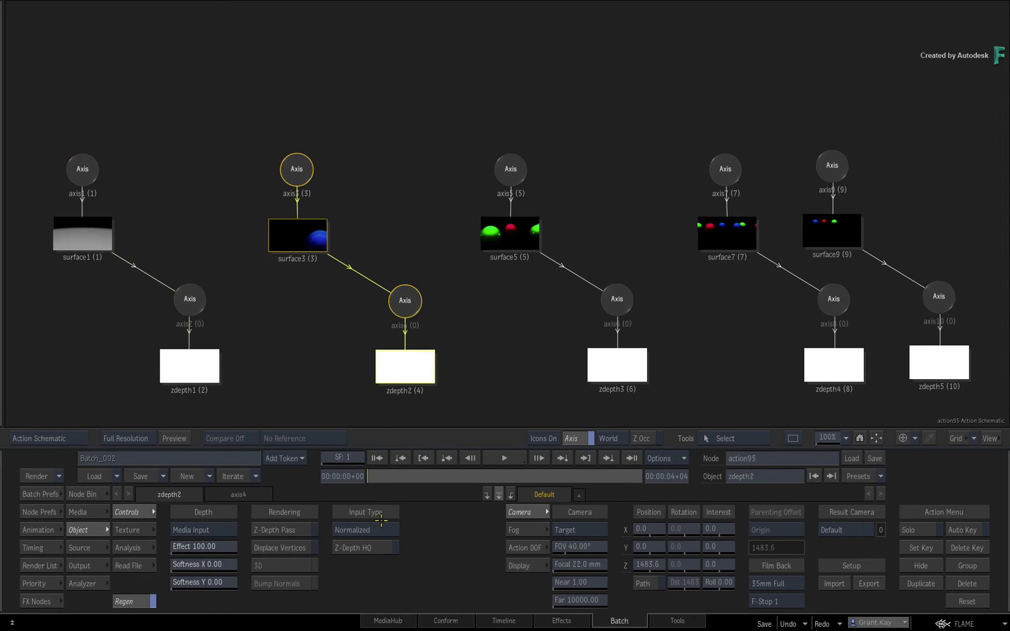
pyautogui.click(620, 355)
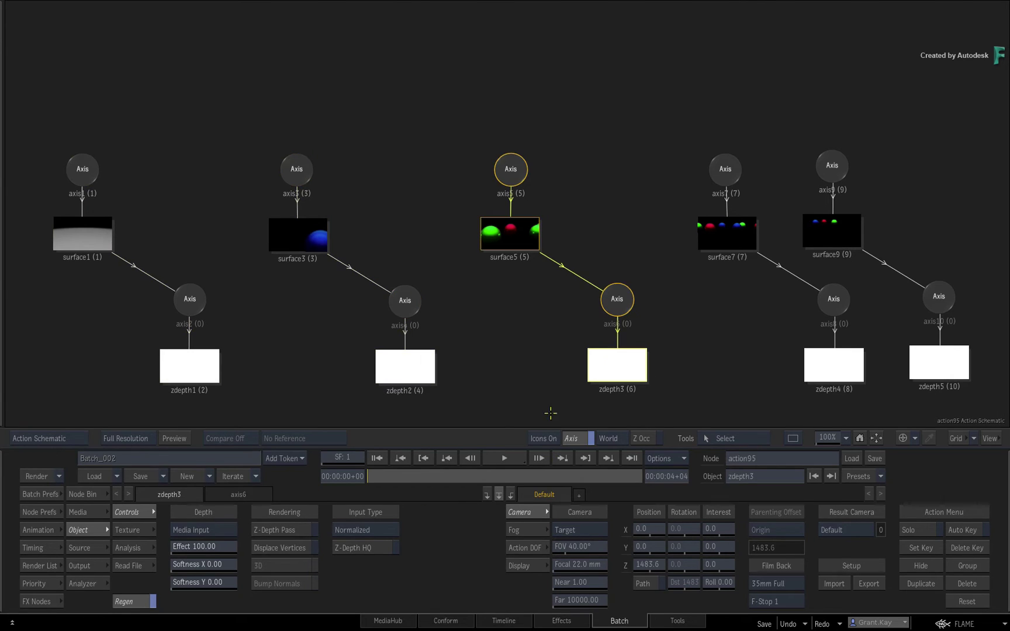
pyautogui.click(818, 368)
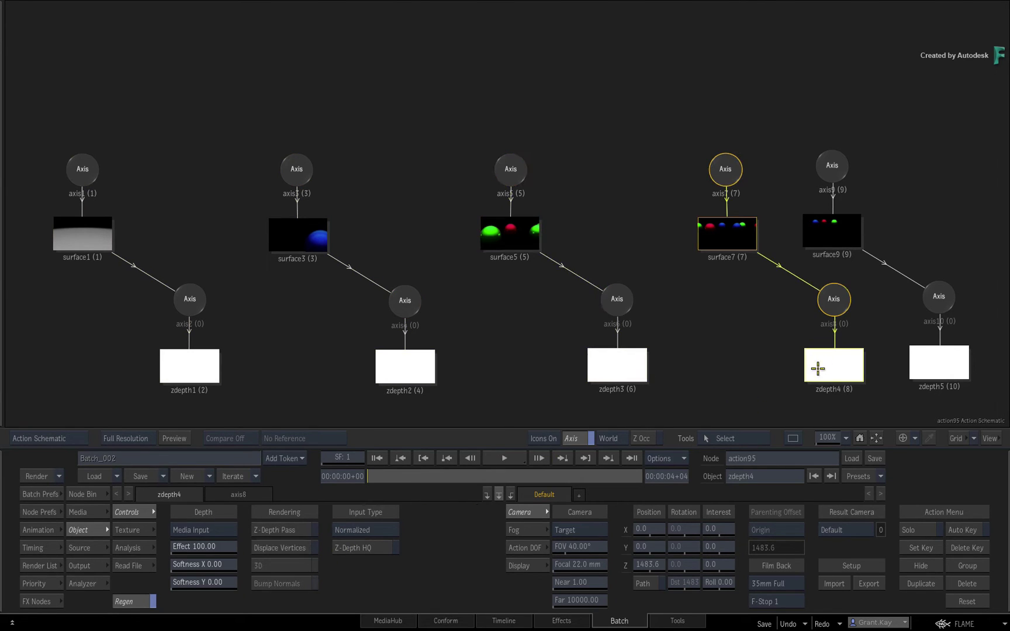
pyautogui.click(364, 532)
pyautogui.click(286, 548)
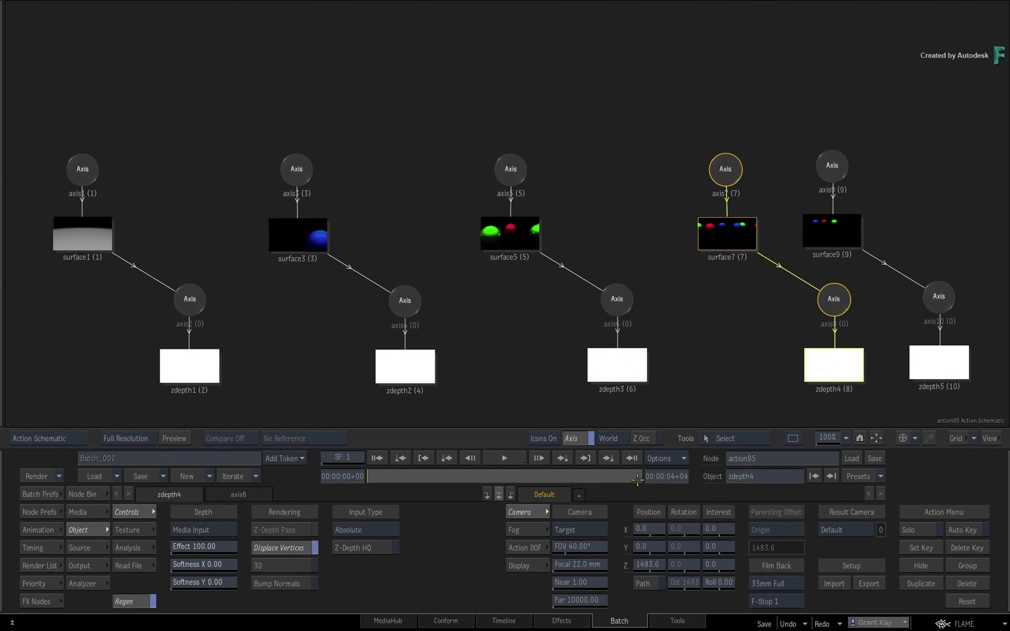
pyautogui.click(914, 357)
pyautogui.click(364, 531)
pyautogui.click(292, 549)
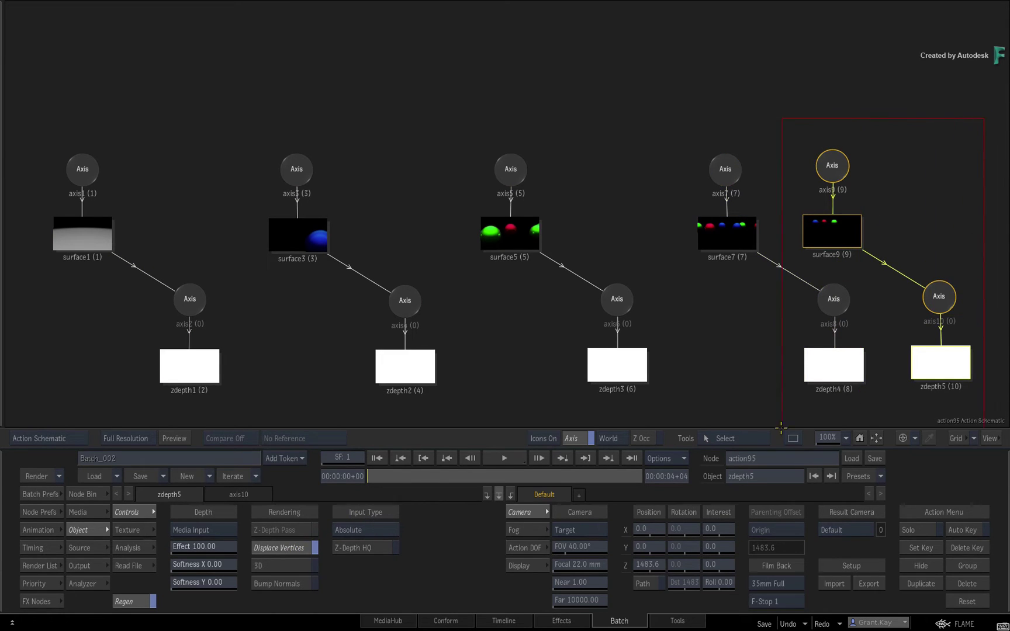
pyautogui.click(742, 237)
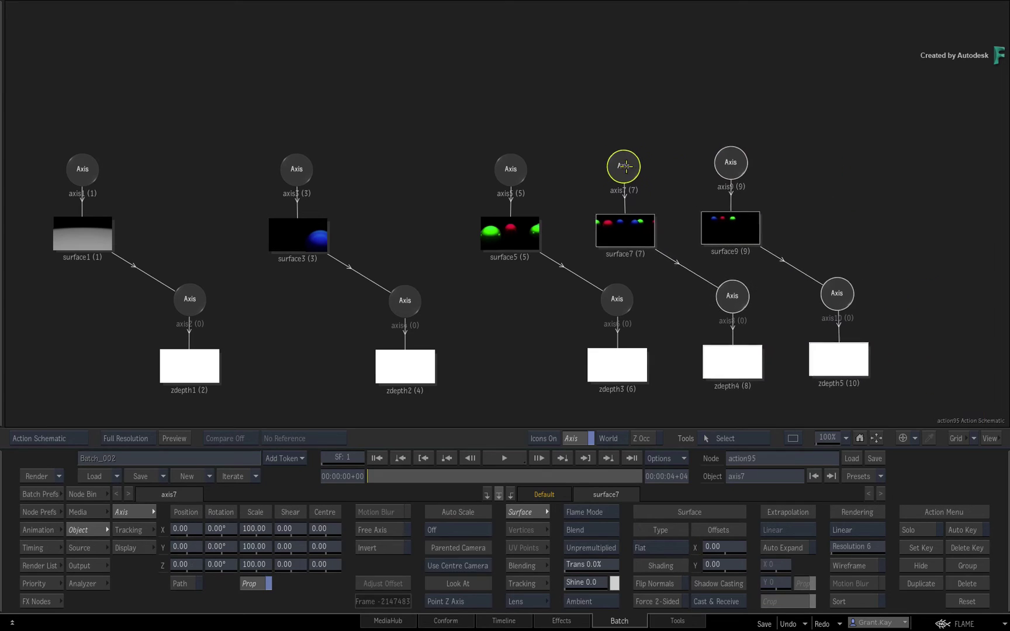
# Step: Shift the right-hand sphere chains left and make surface3, 5, 7 and 9 Premultiplied
pyautogui.moveTo(816, 241); pyautogui.dragTo(458, 428)
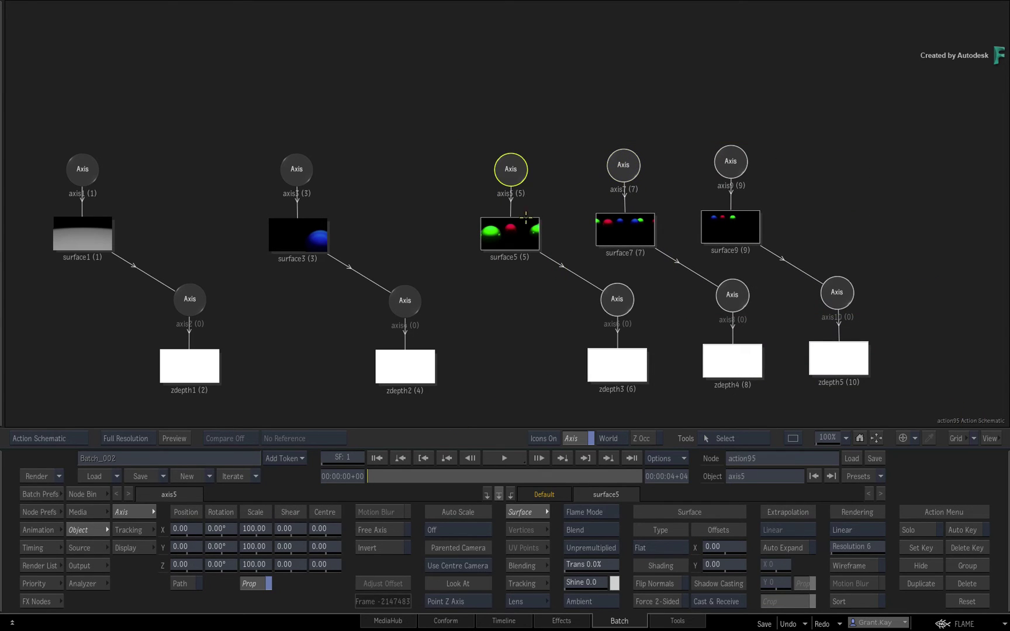
pyautogui.moveTo(510, 169); pyautogui.dragTo(416, 163)
pyautogui.click(310, 236)
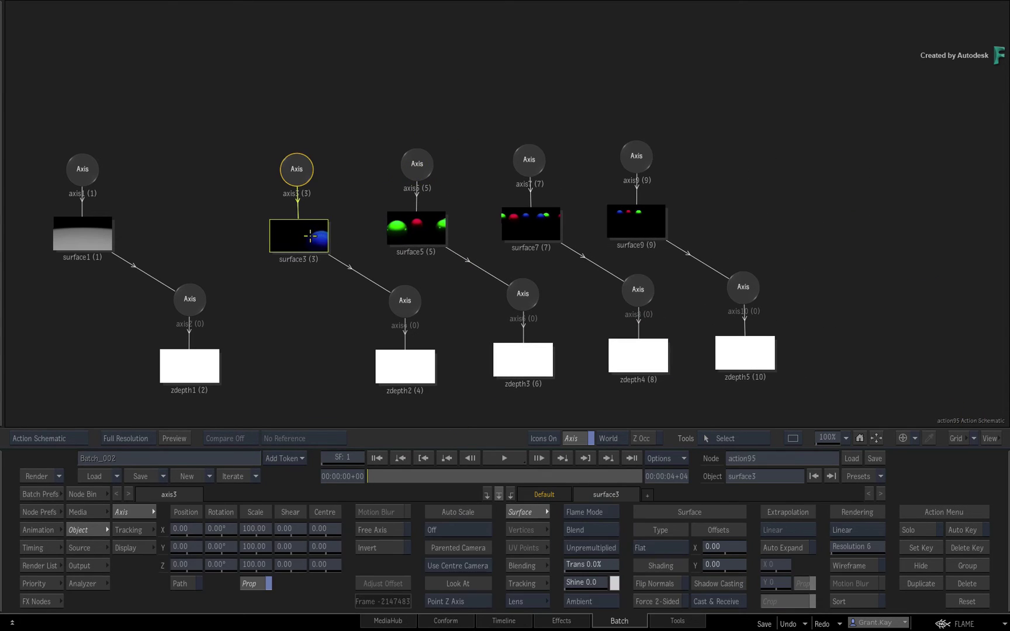
pyautogui.click(599, 548)
pyautogui.click(397, 227)
pyautogui.click(582, 545)
pyautogui.click(527, 230)
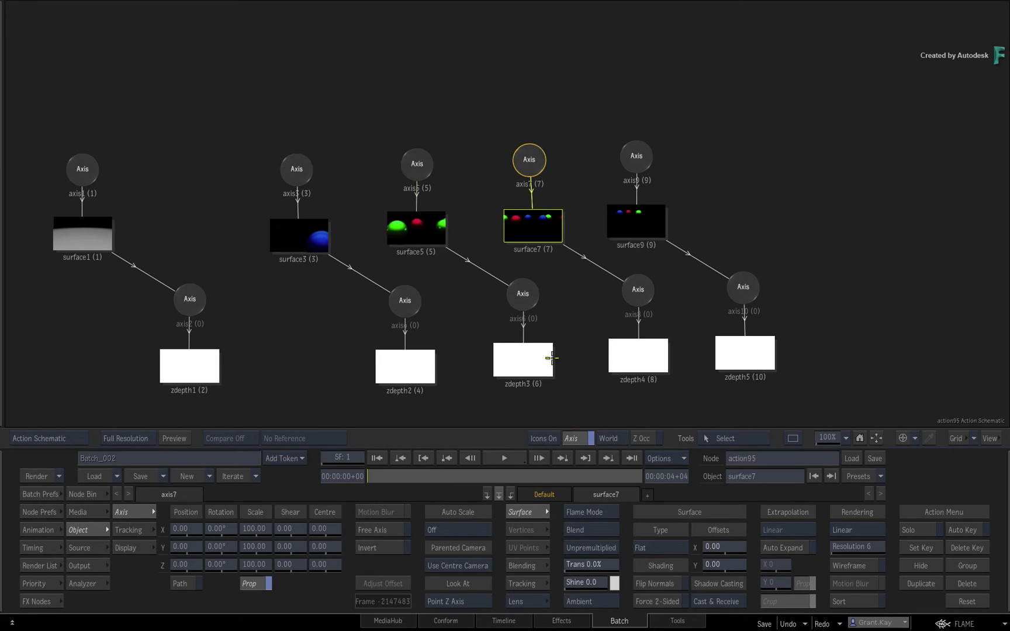
pyautogui.click(610, 548)
pyautogui.click(631, 217)
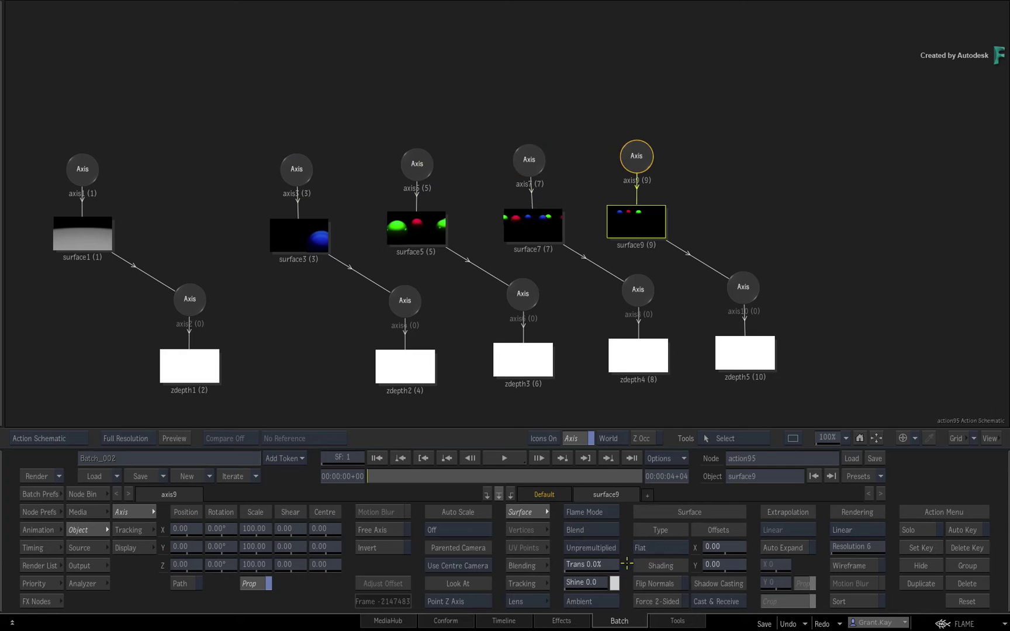
pyautogui.click(601, 547)
# Step: Make surface1 Premultiplied and move its zdepth1 chain right for even spacing
pyautogui.click(83, 216)
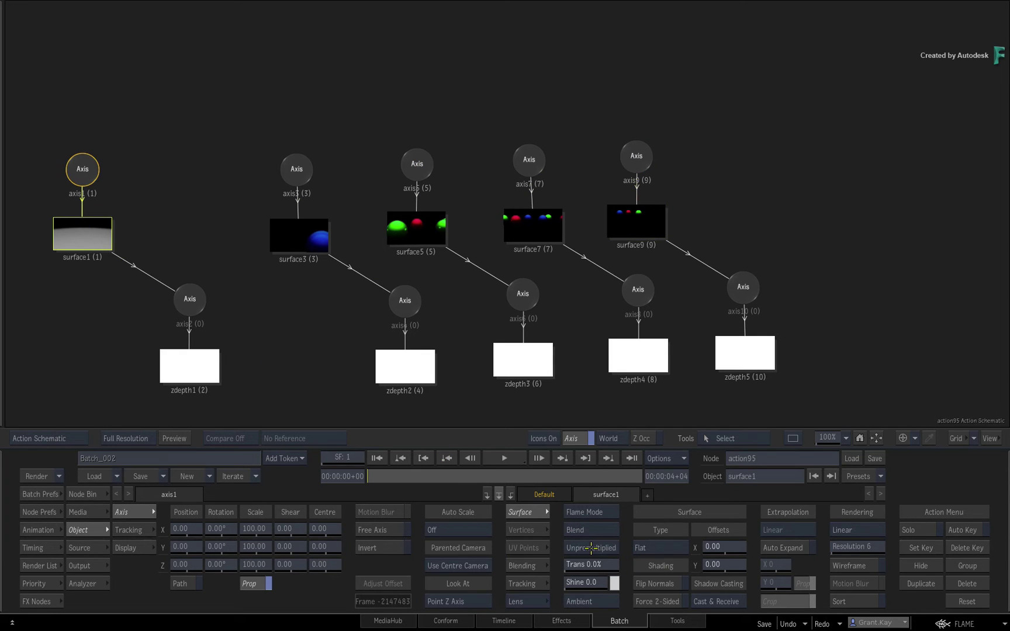
pyautogui.click(592, 548)
pyautogui.moveTo(28, 145); pyautogui.dragTo(249, 418)
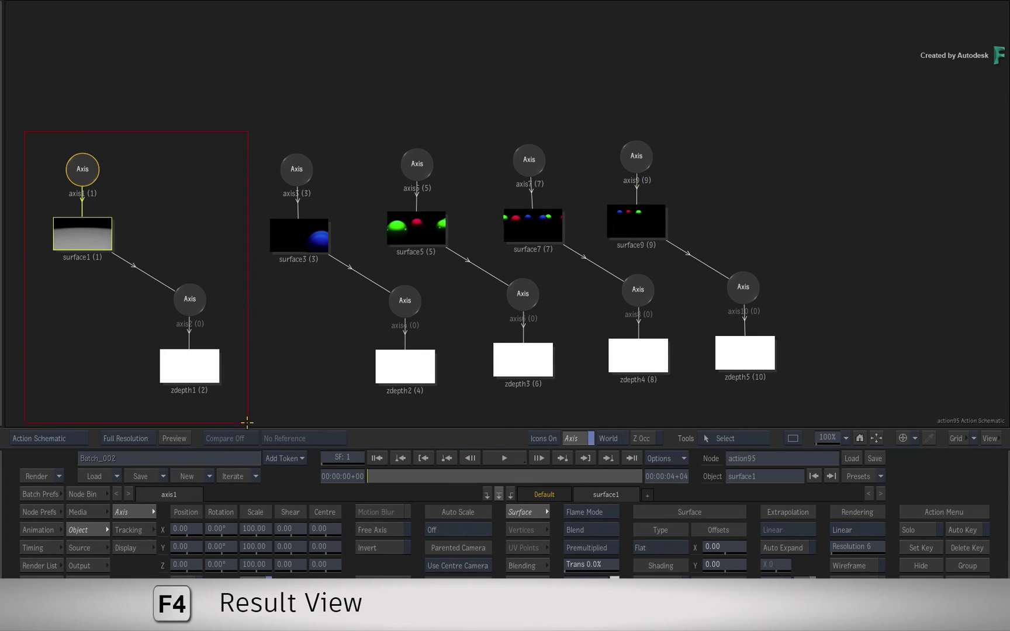
pyautogui.moveTo(189, 299); pyautogui.dragTo(283, 306)
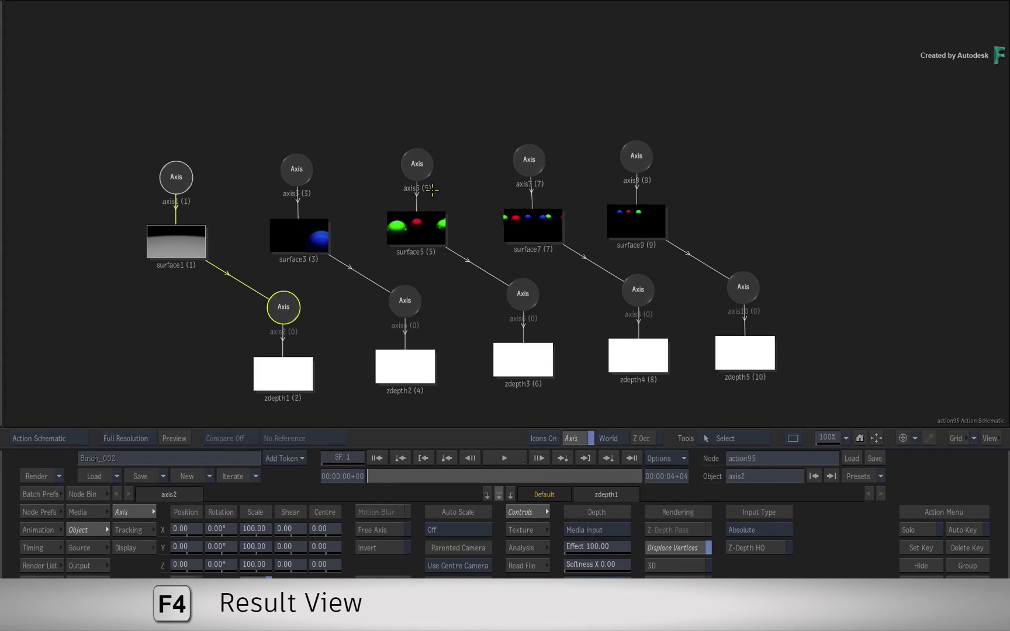
# Step: Show the Result View in a 2-up layout with the object Manager
pyautogui.press('F4')
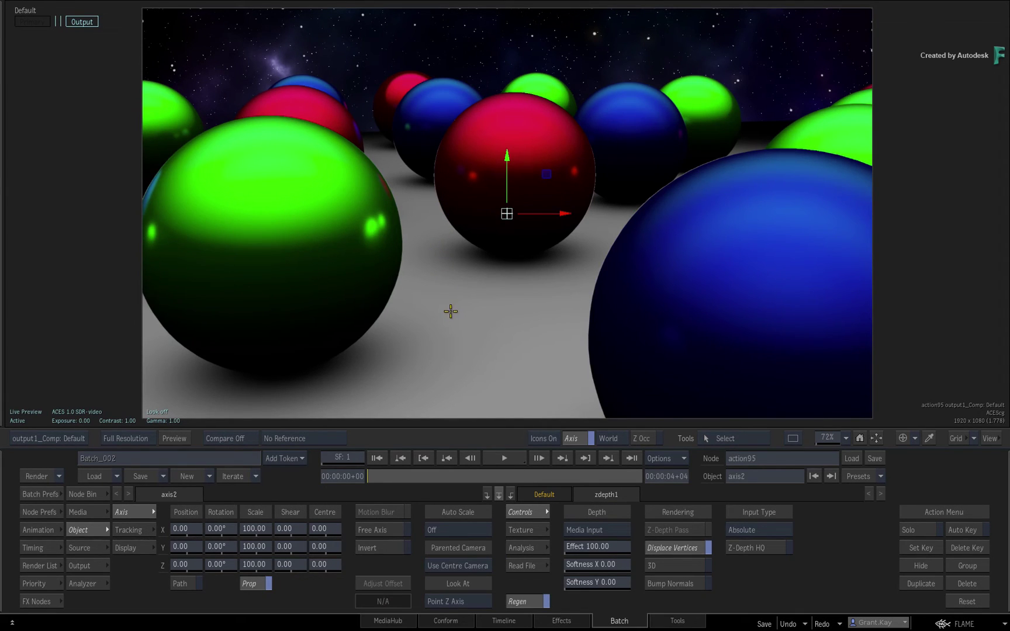
pyautogui.hotkey('alt', '2')
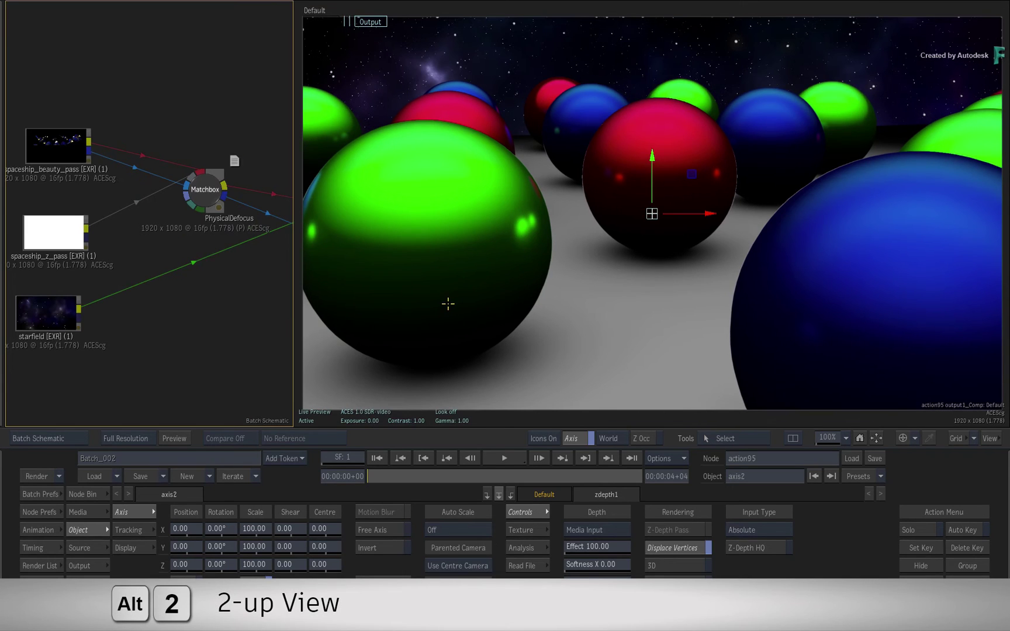
pyautogui.press('8')
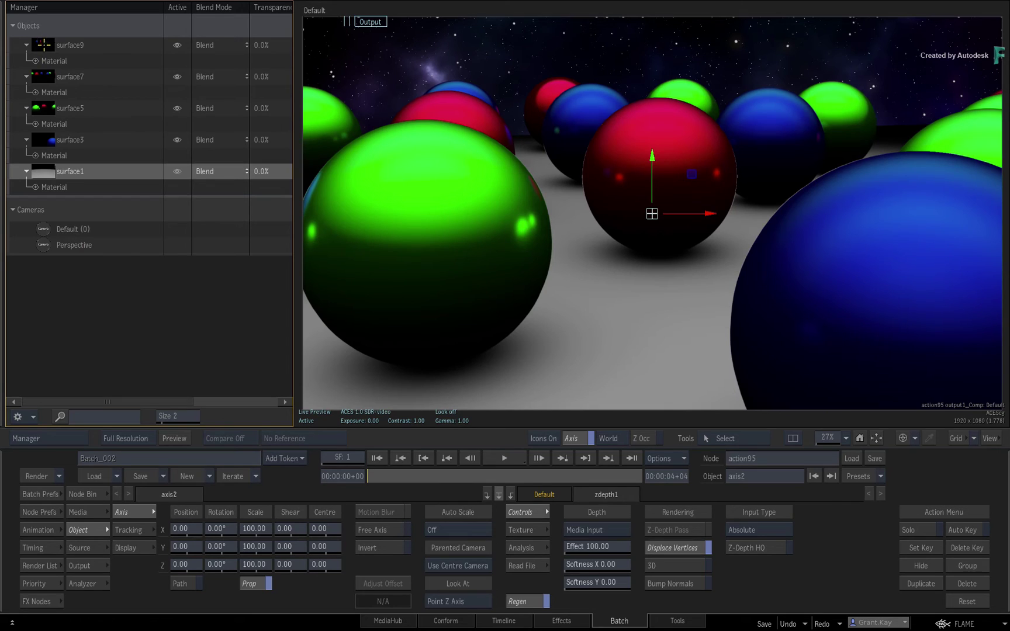
# Step: Reorder the Manager to surface3, surface5, surface7, surface9, surface1 and collapse the entries
pyautogui.moveTo(44, 45); pyautogui.dragTo(49, 156)
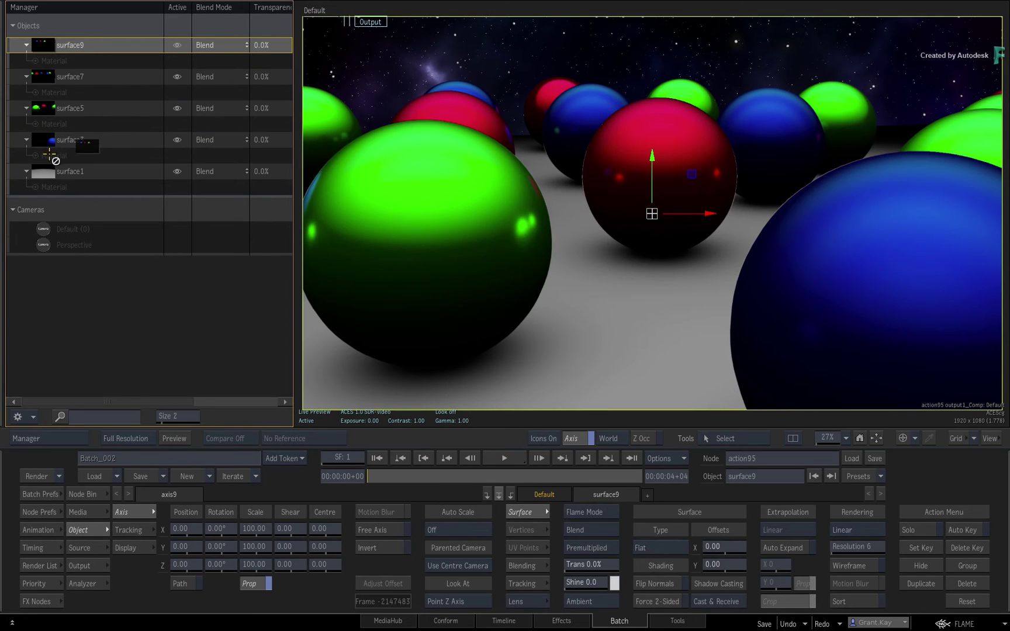
pyautogui.moveTo(49, 155); pyautogui.dragTo(53, 168)
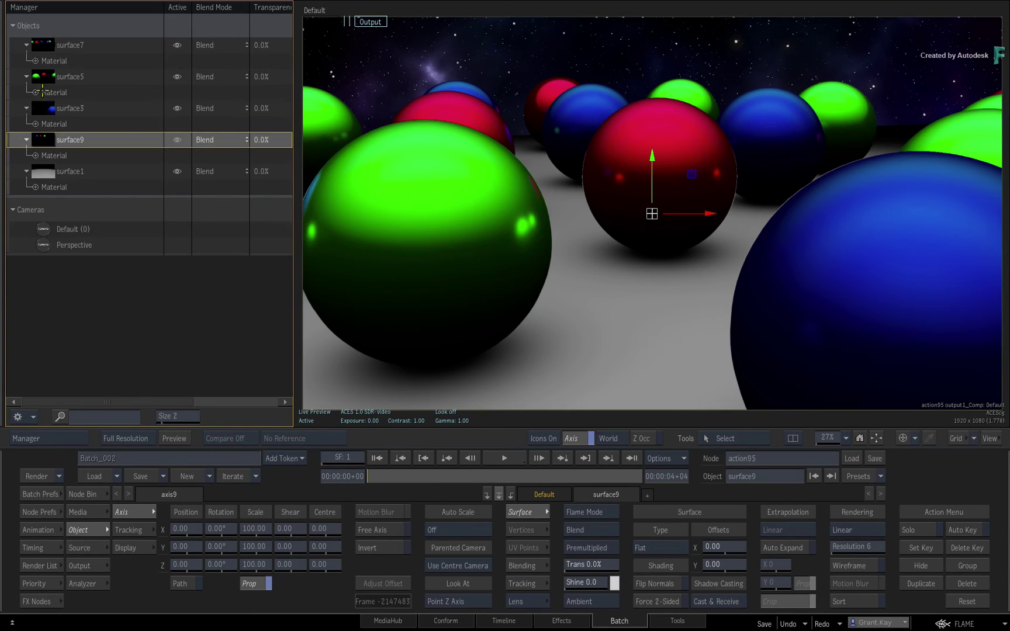
pyautogui.moveTo(44, 44); pyautogui.dragTo(39, 146)
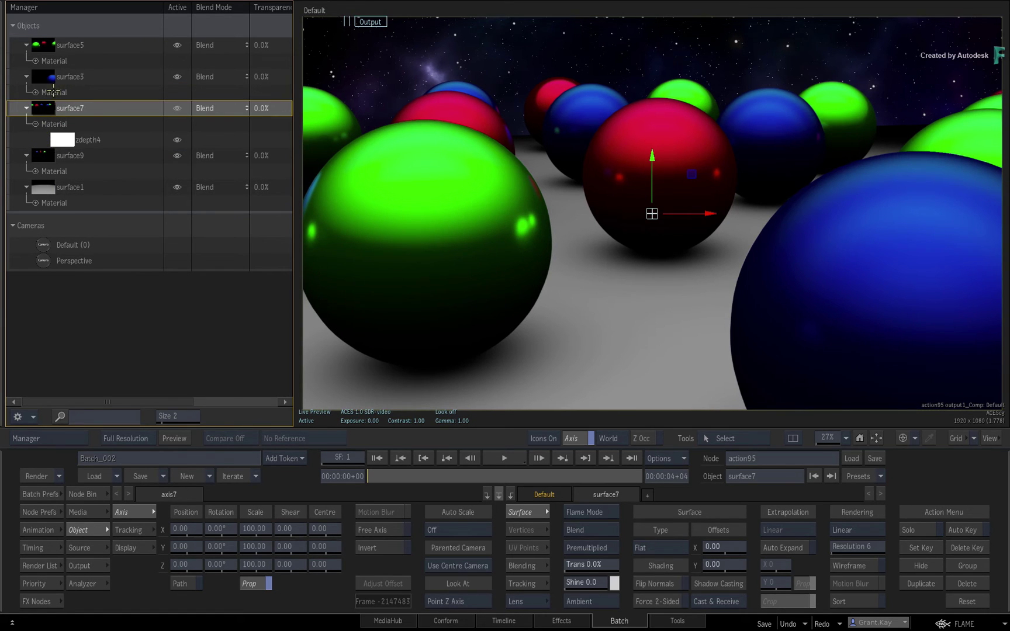
pyautogui.moveTo(43, 76); pyautogui.dragTo(44, 40)
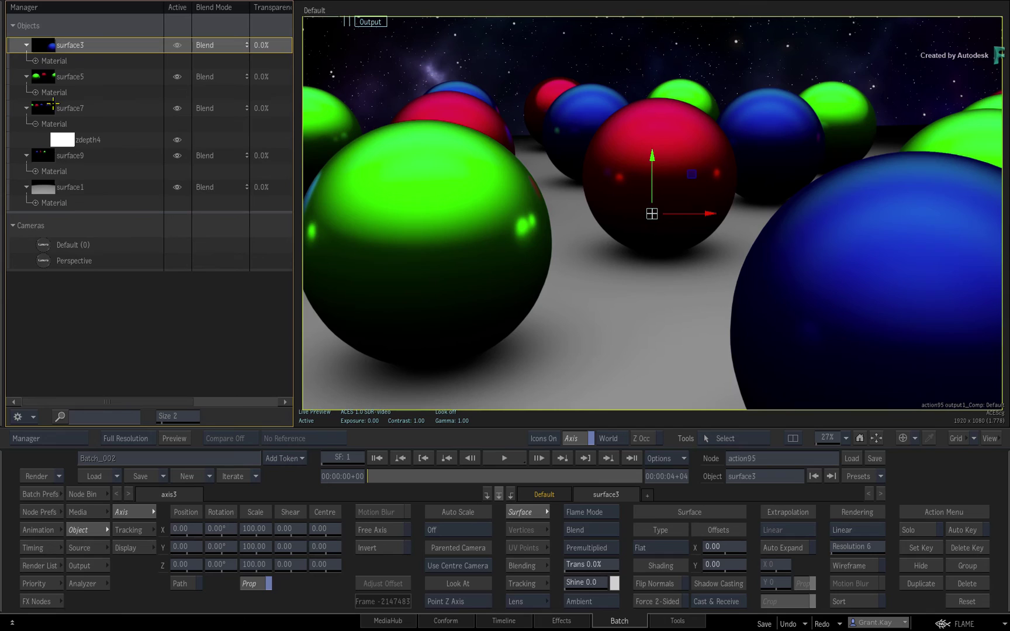
pyautogui.click(160, 345)
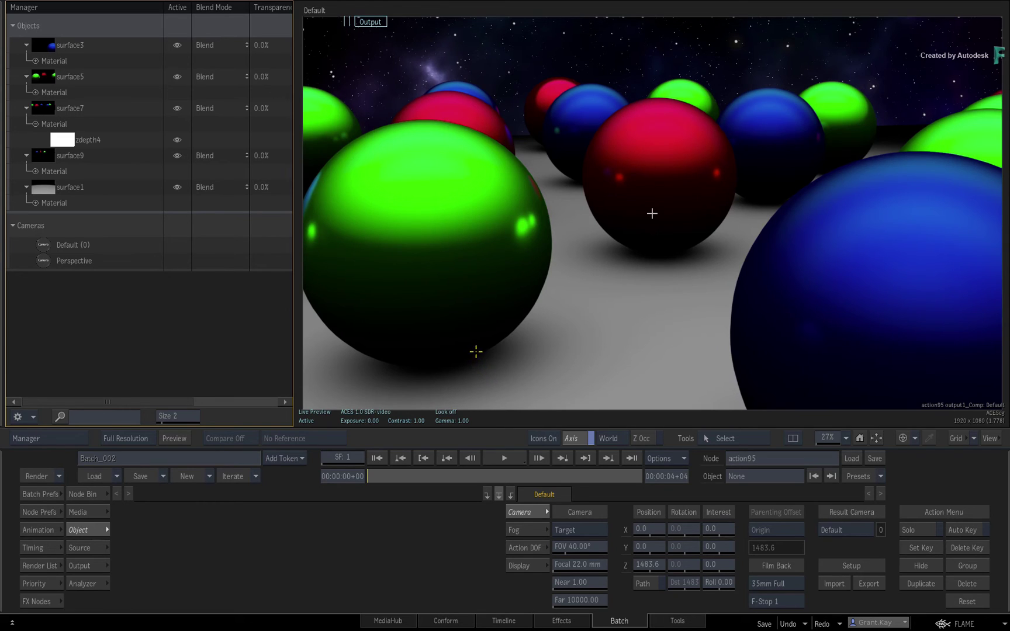
pyautogui.click(26, 45)
pyautogui.click(27, 76)
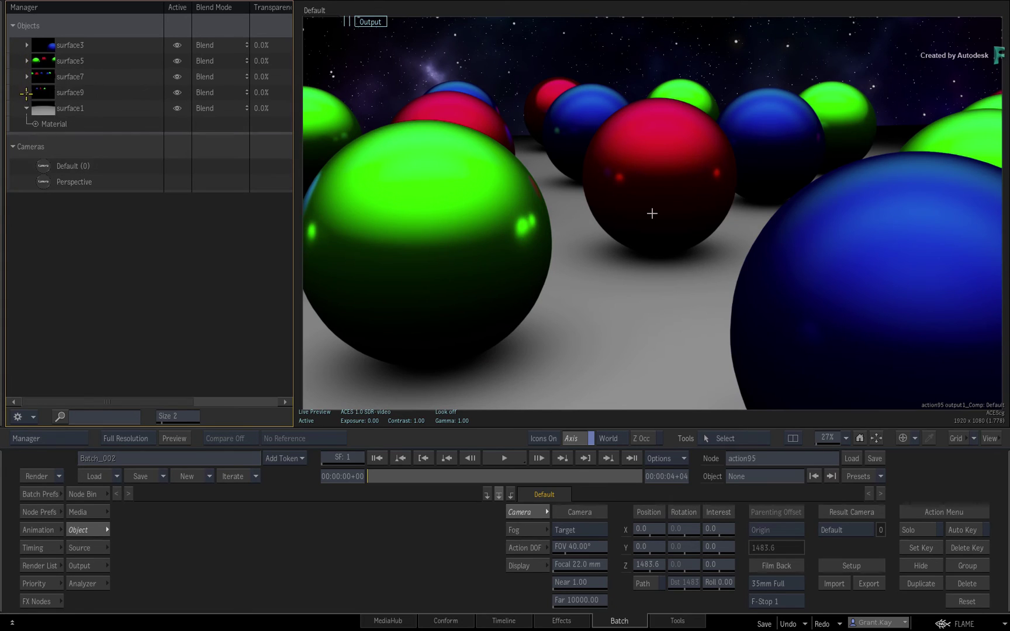
pyautogui.click(27, 108)
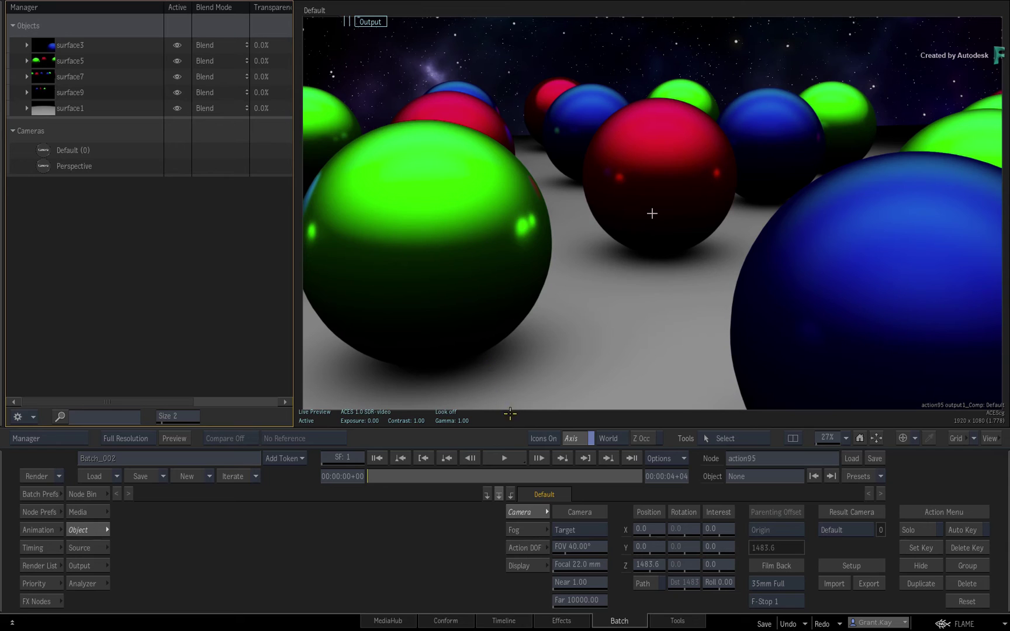
pyautogui.click(509, 413)
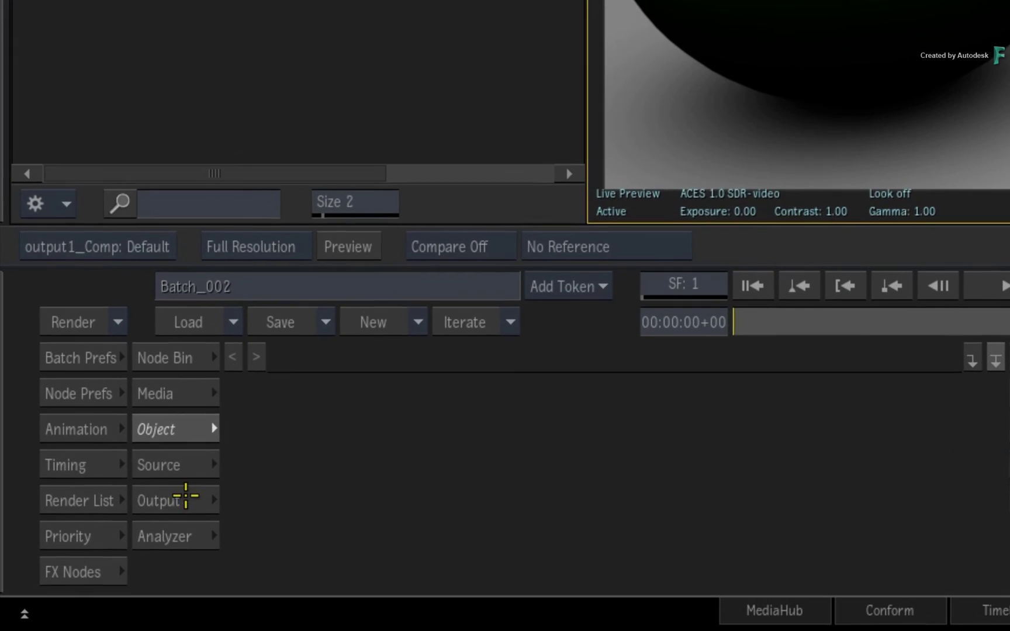
# Step: Show the Z-Depth output and toggle surface7, surface9 and surface3 visibility to compare depth
pyautogui.click(88, 566)
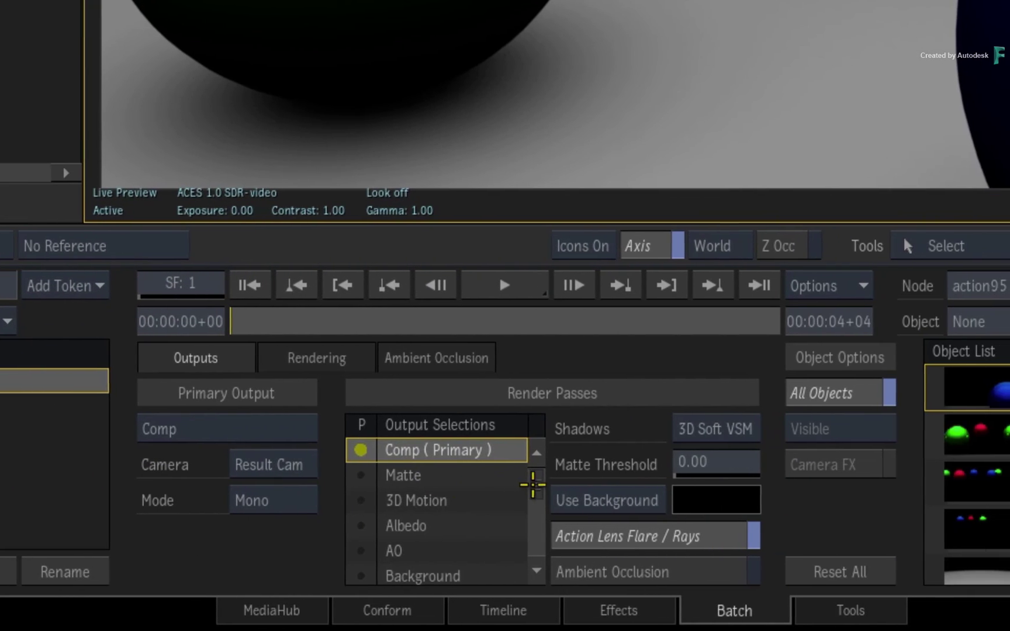
pyautogui.moveTo(531, 479); pyautogui.dragTo(534, 553)
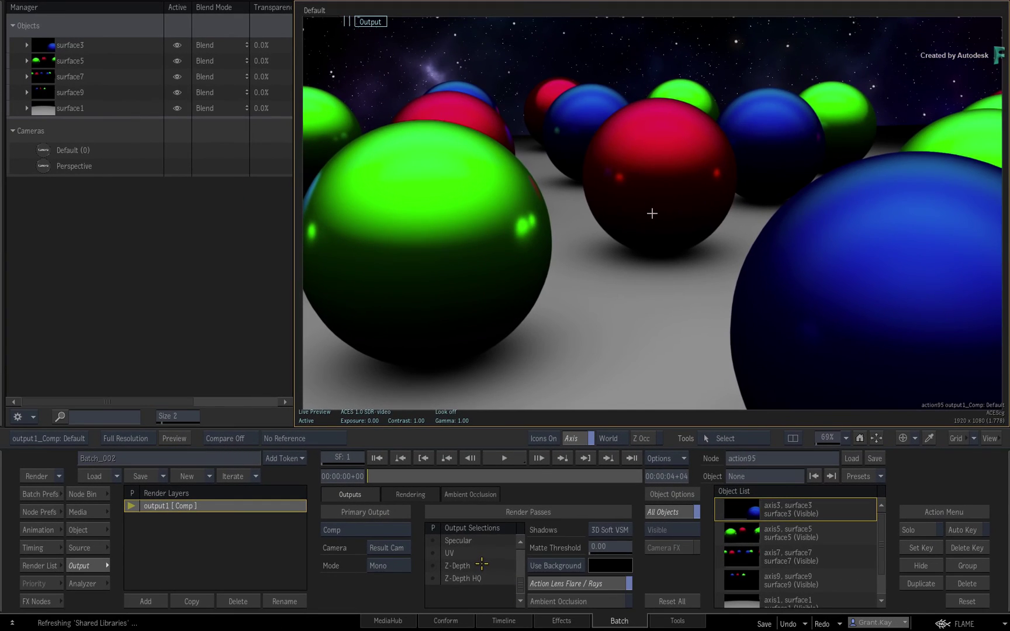
pyautogui.click(480, 564)
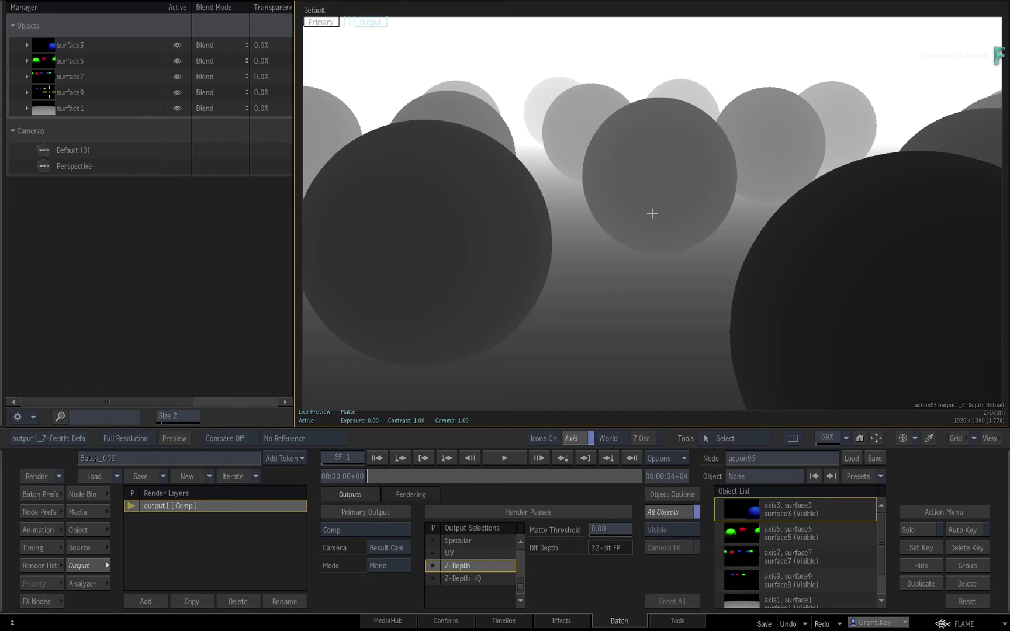
pyautogui.click(47, 77)
pyautogui.press('h')
pyautogui.press('h')
pyautogui.press('h')
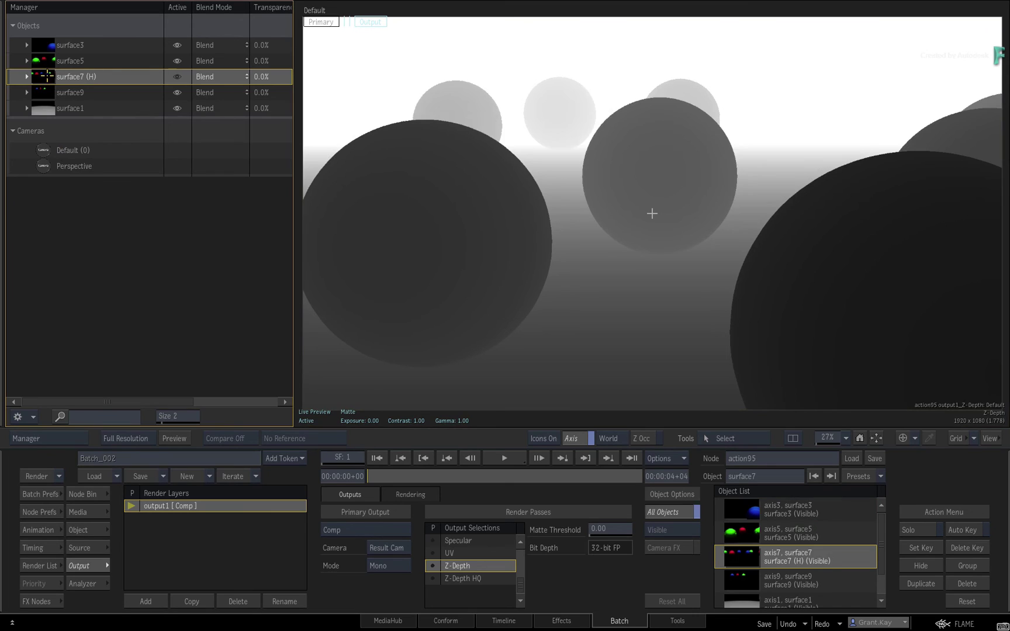
pyautogui.press('h')
pyautogui.click(47, 90)
pyautogui.press('h')
pyautogui.press('h')
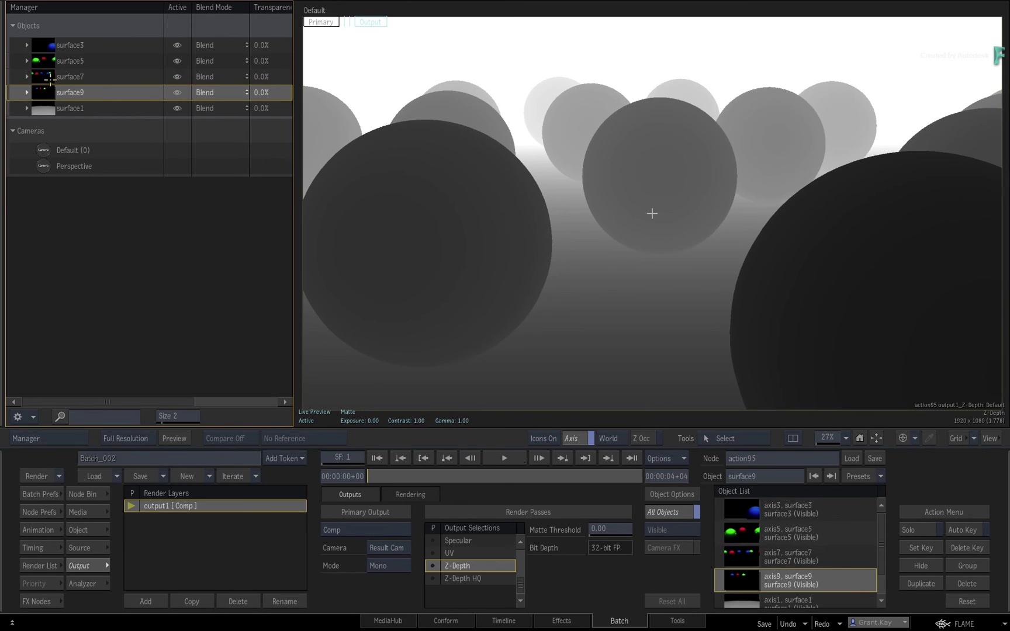
pyautogui.click(46, 47)
pyautogui.press('h')
pyautogui.press('h')
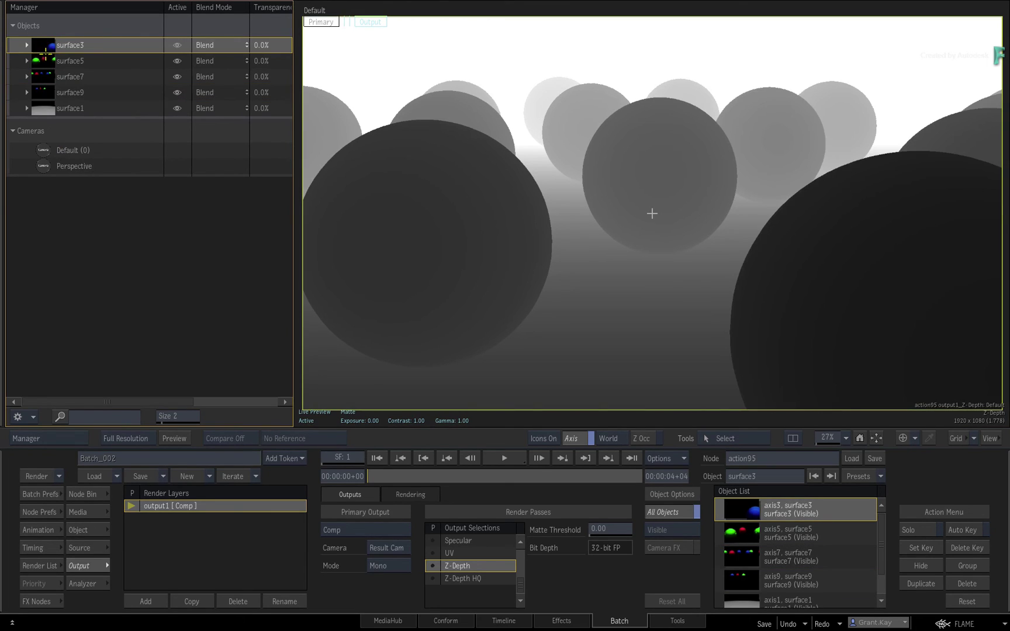
# Step: Check surface5, then return the output to the Comp (Primary) render
pyautogui.click(45, 64)
pyautogui.press('h')
pyautogui.press('h')
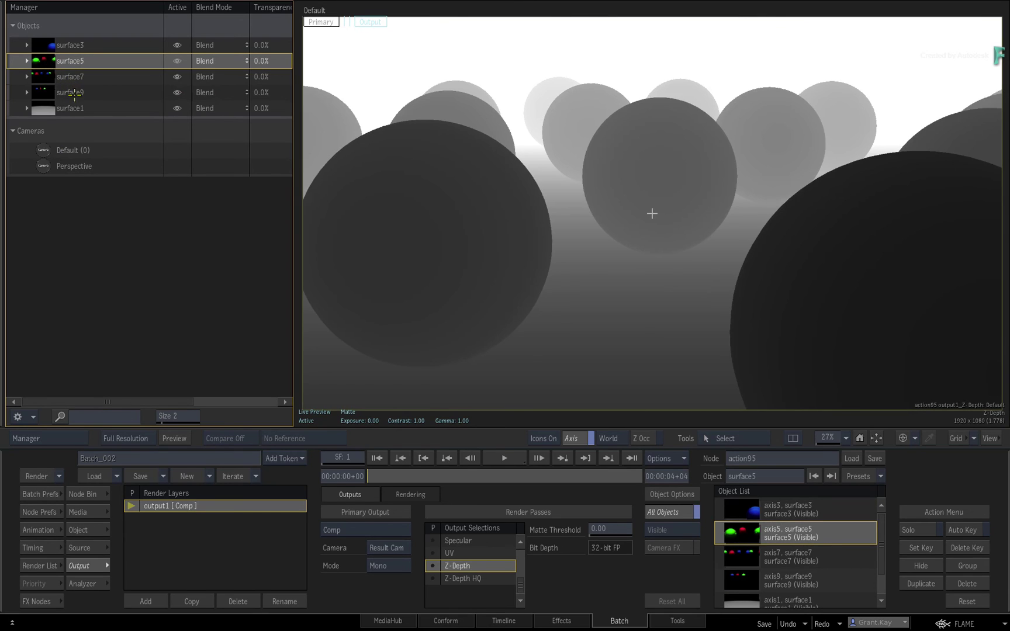
pyautogui.click(546, 407)
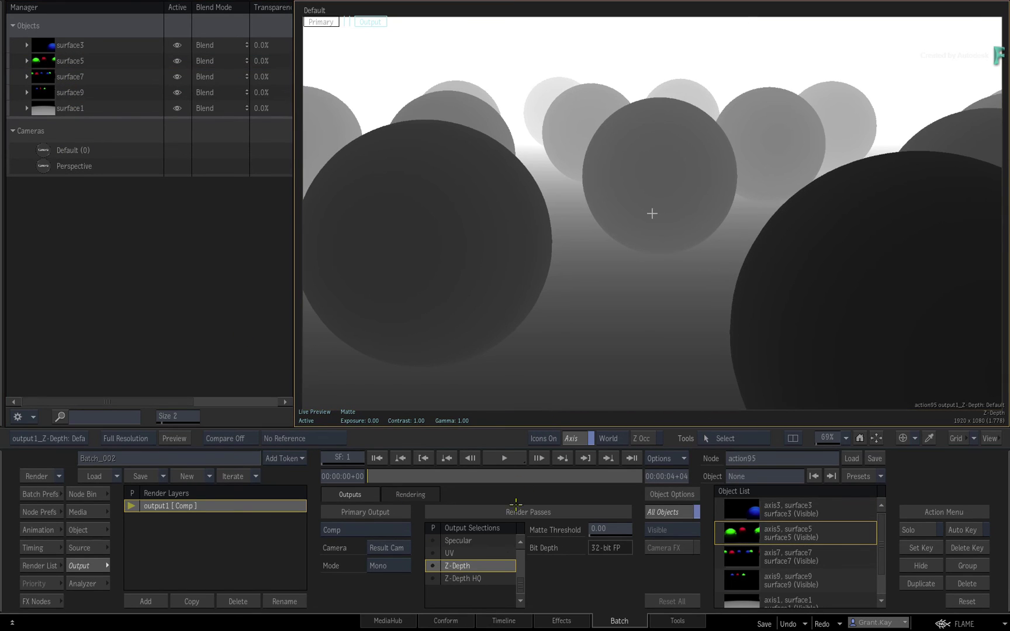
pyautogui.moveTo(520, 581); pyautogui.dragTo(524, 524)
pyautogui.click(462, 542)
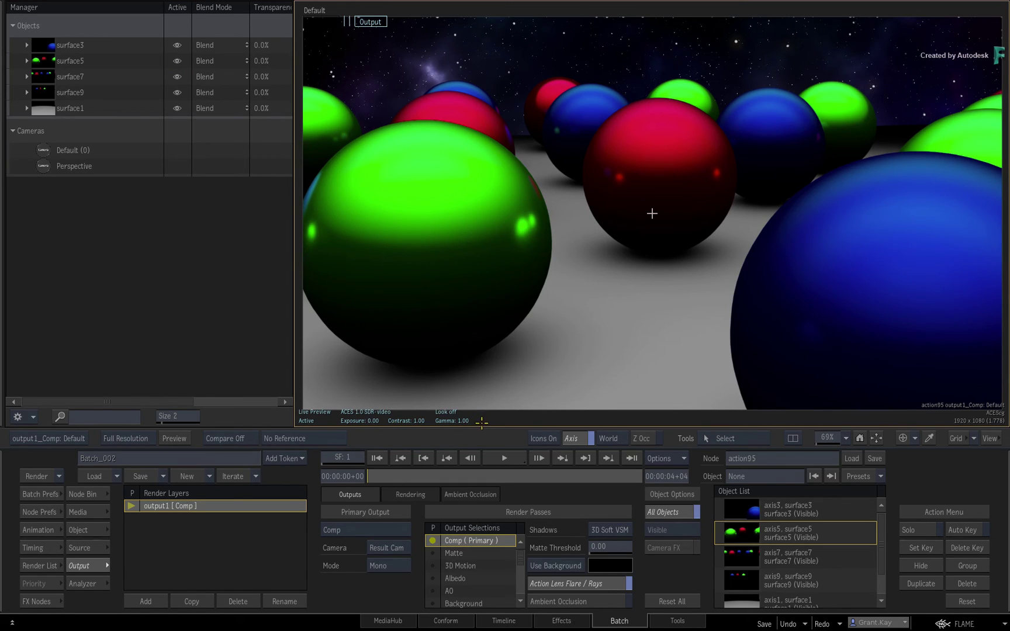
# Step: Open the Object controls showing the Default camera's 22 mm focal length
pyautogui.click(101, 533)
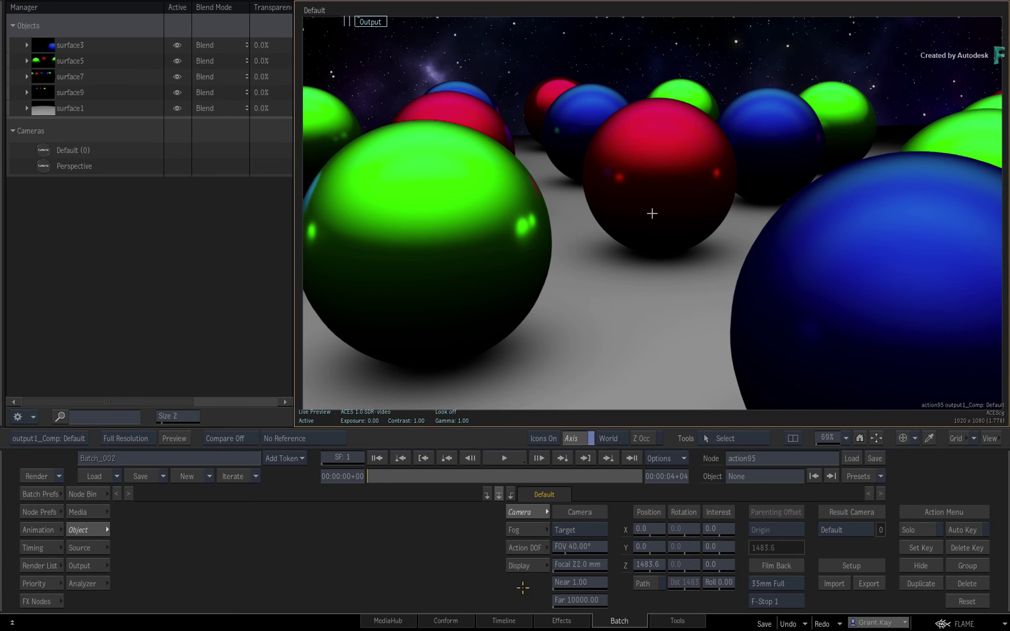
pyautogui.click(67, 150)
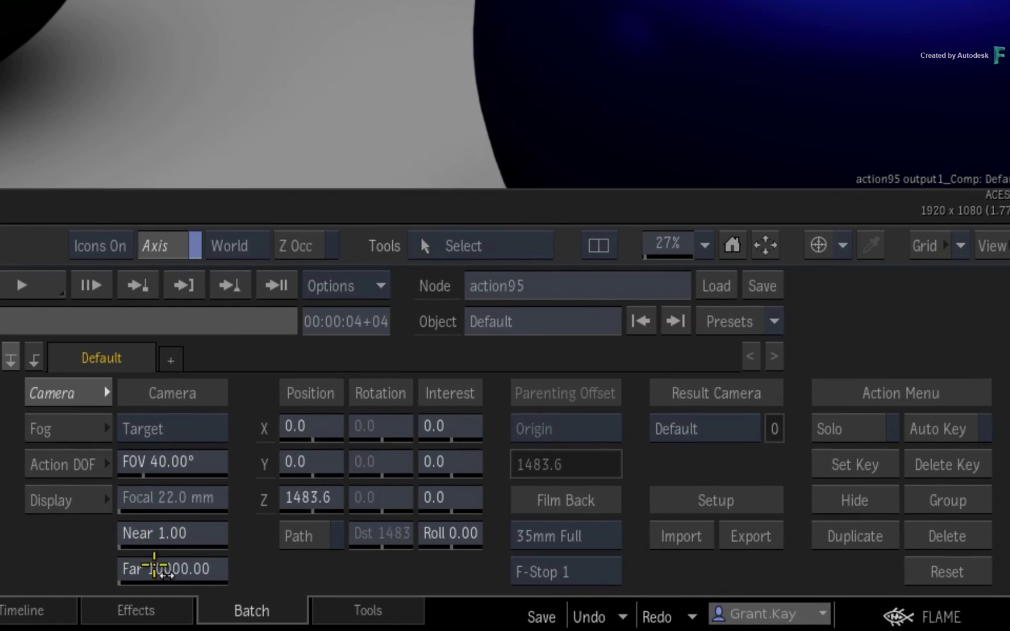
pyautogui.click(320, 581)
pyautogui.write('1')
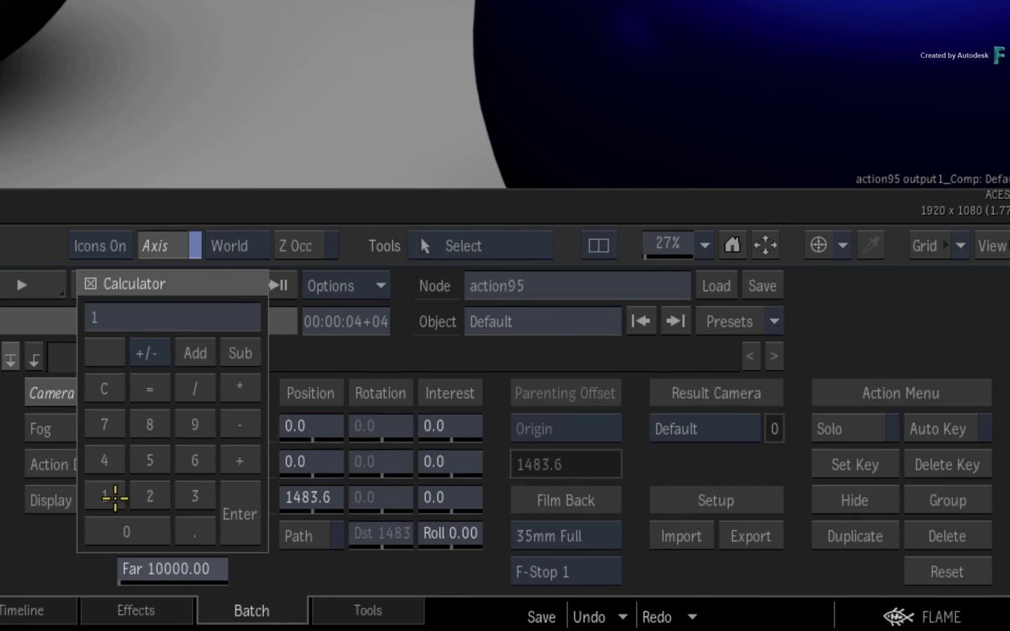
pyautogui.write('4')
pyautogui.click(129, 523)
pyautogui.doubleClick(129, 524)
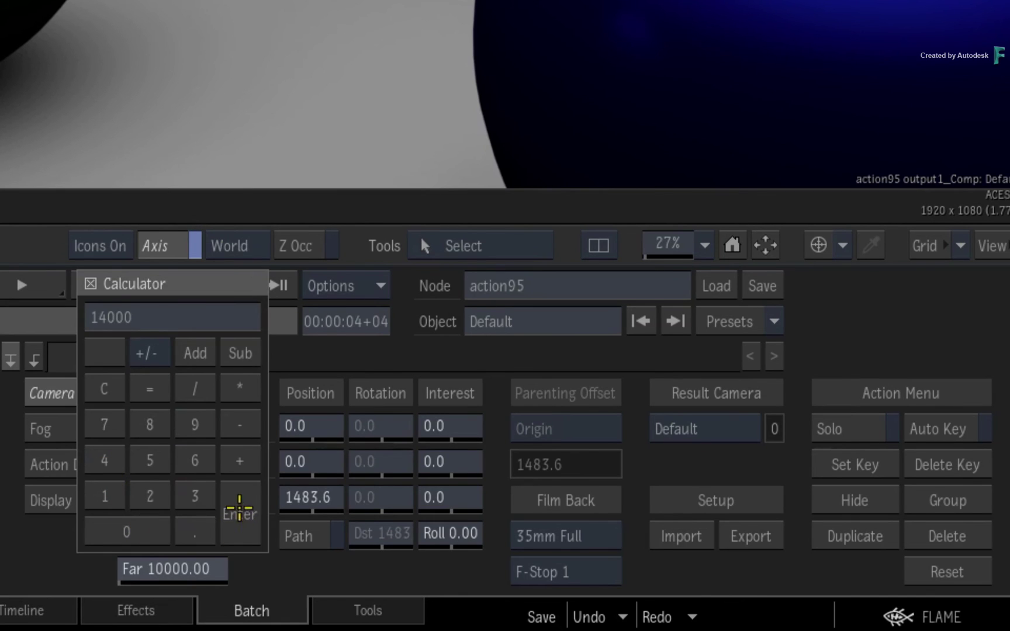
pyautogui.click(239, 515)
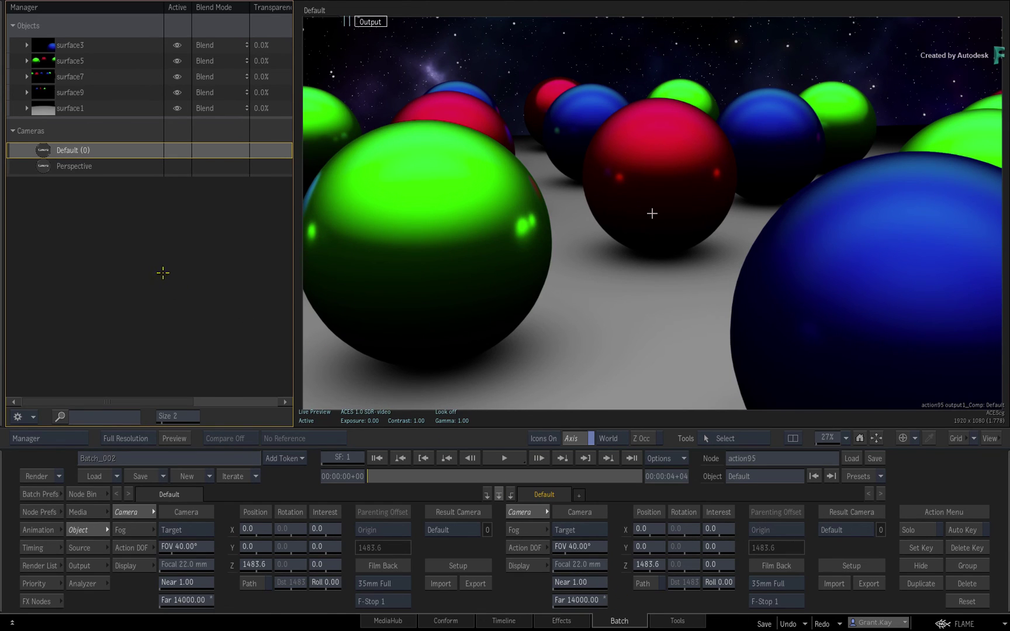
# Step: Add a Physical Defocus node under the Default camera, then return to the Manager
pyautogui.press('F4')
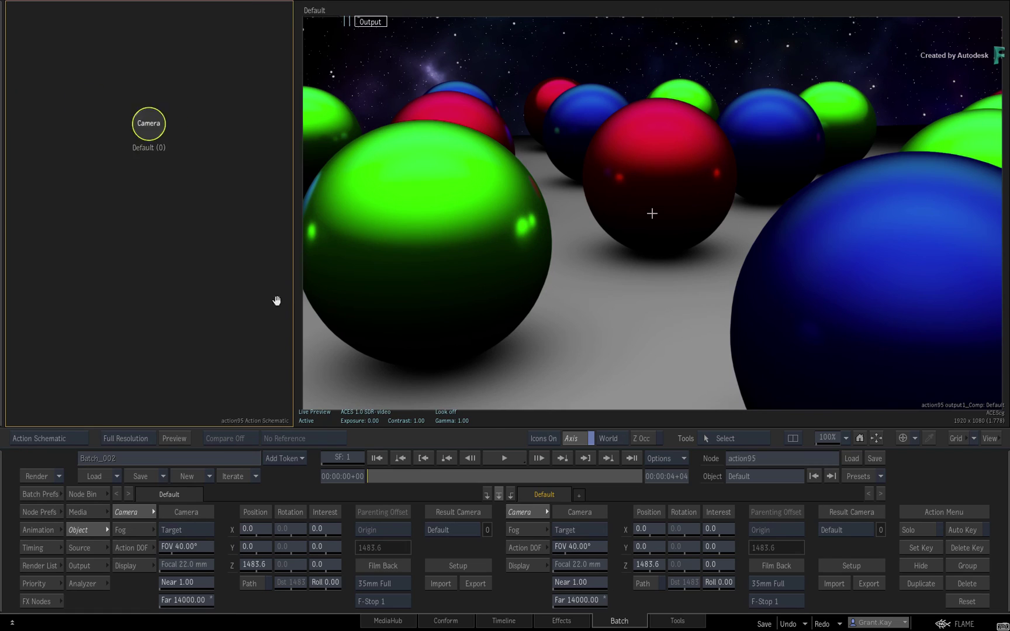
pyautogui.moveTo(183, 277)
pyautogui.mouseDown()
pyautogui.moveTo(71, 329)
pyautogui.moveTo(17, 270)
pyautogui.mouseUp()
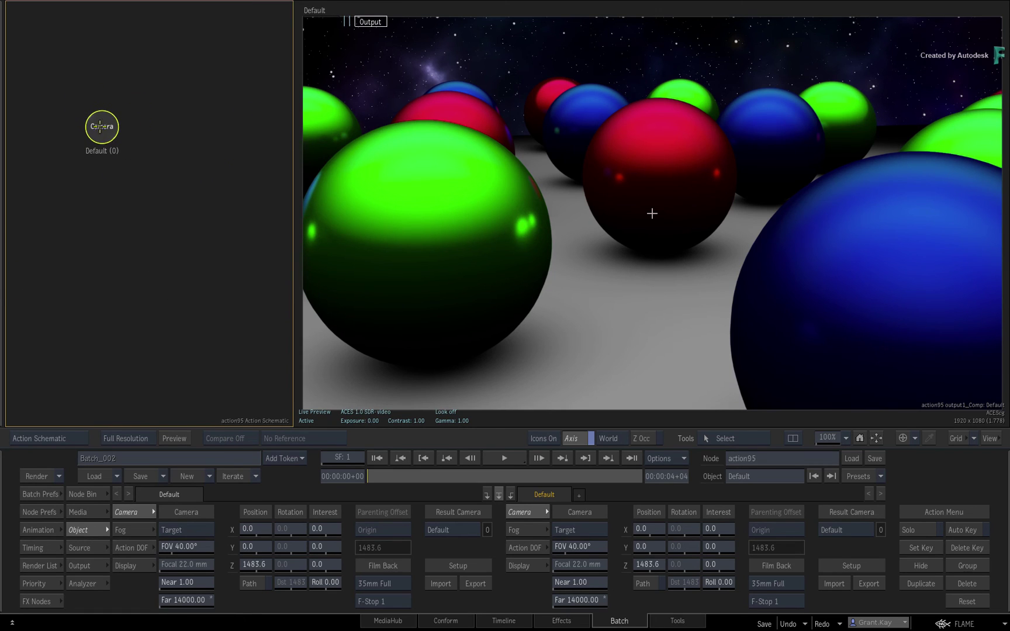
pyautogui.rightClick(101, 127)
pyautogui.click(203, 318)
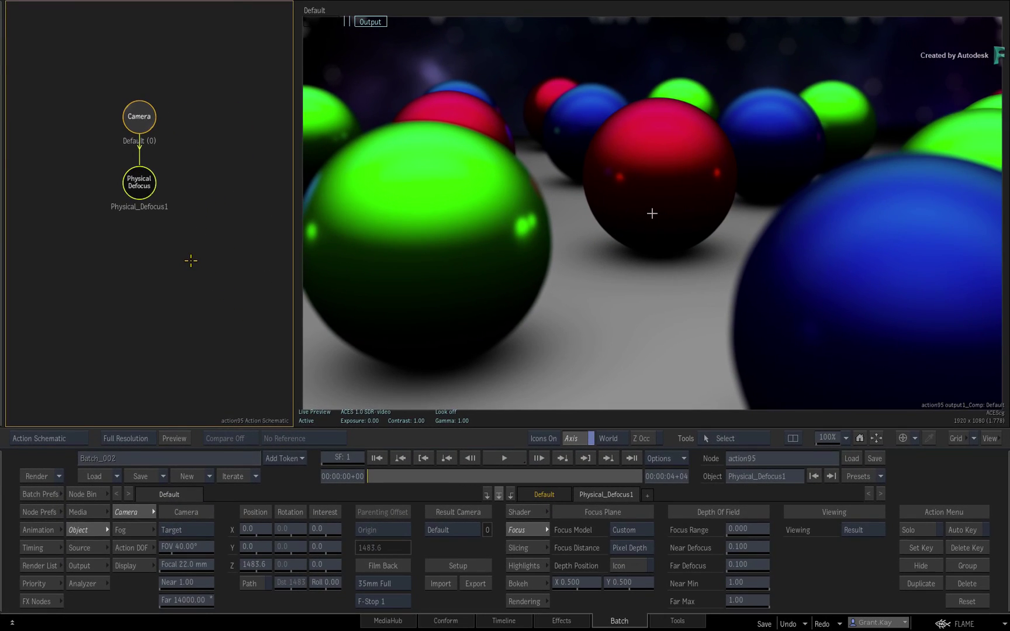
pyautogui.press('F9')
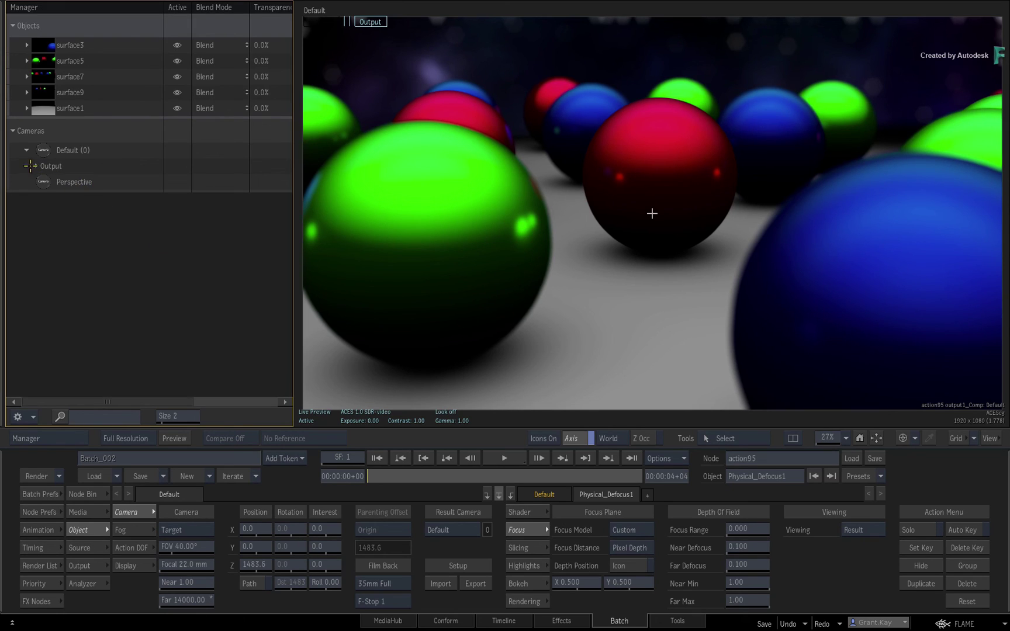
# Step: Enable the Physical_Defocus1 depth position icon and try focusing on the green and blue spheres
pyautogui.click(36, 169)
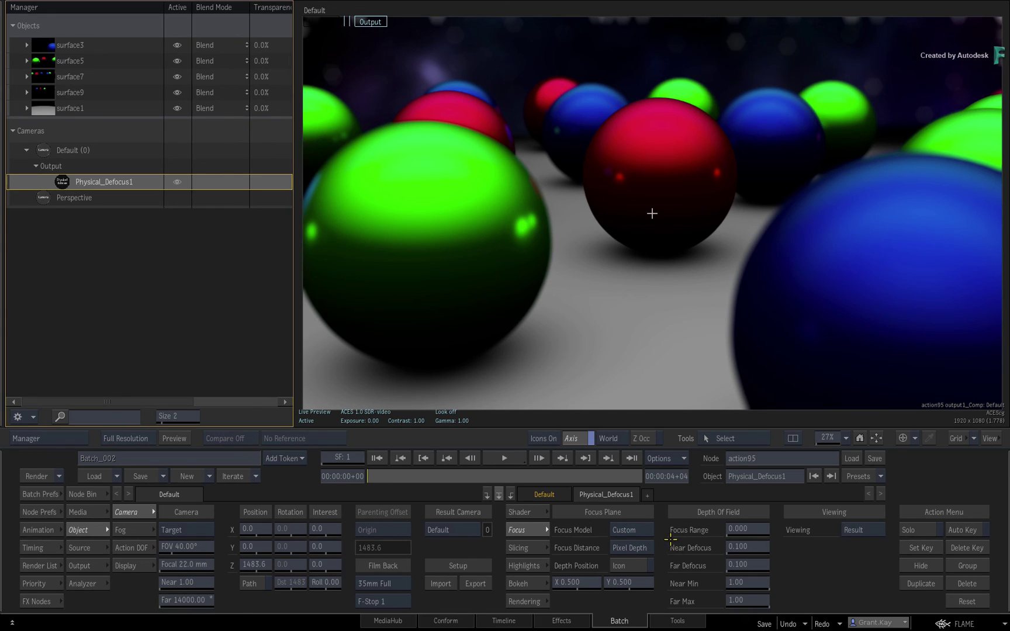
pyautogui.click(635, 566)
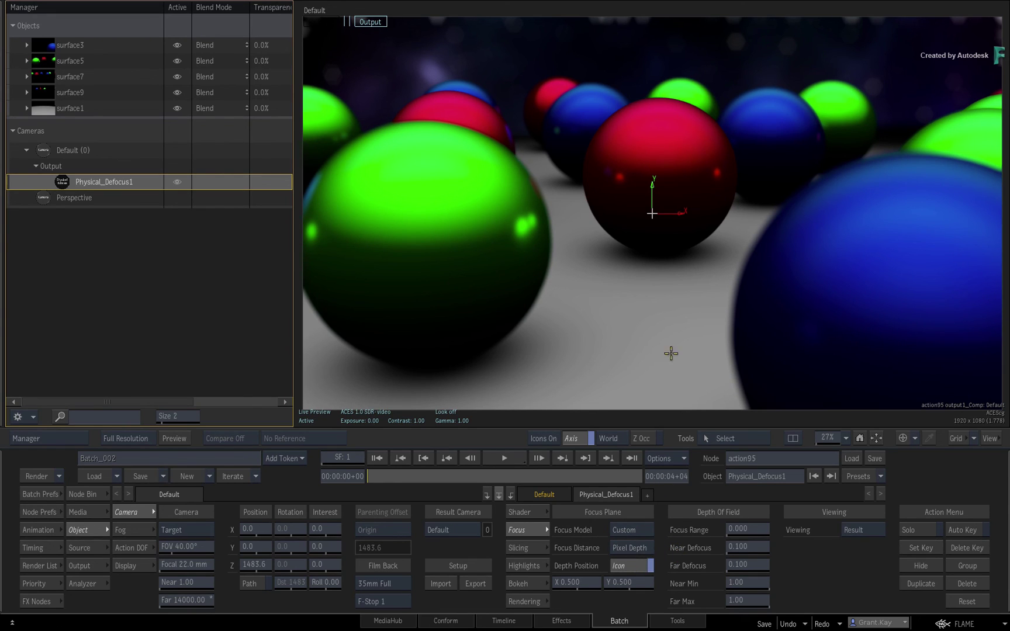
pyautogui.moveTo(652, 213); pyautogui.dragTo(466, 204)
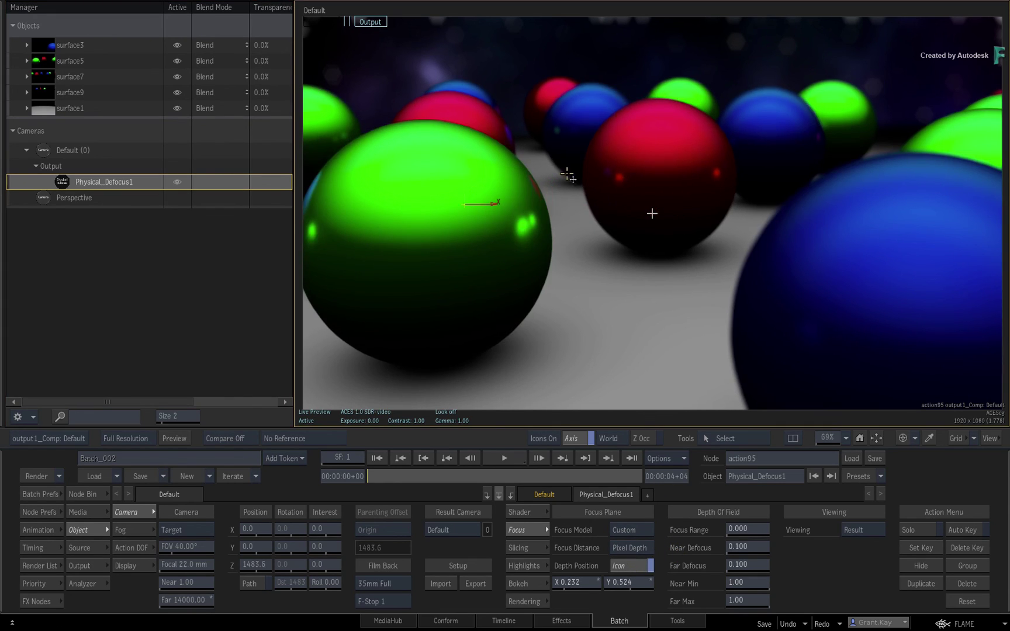
pyautogui.moveTo(568, 175); pyautogui.dragTo(764, 142)
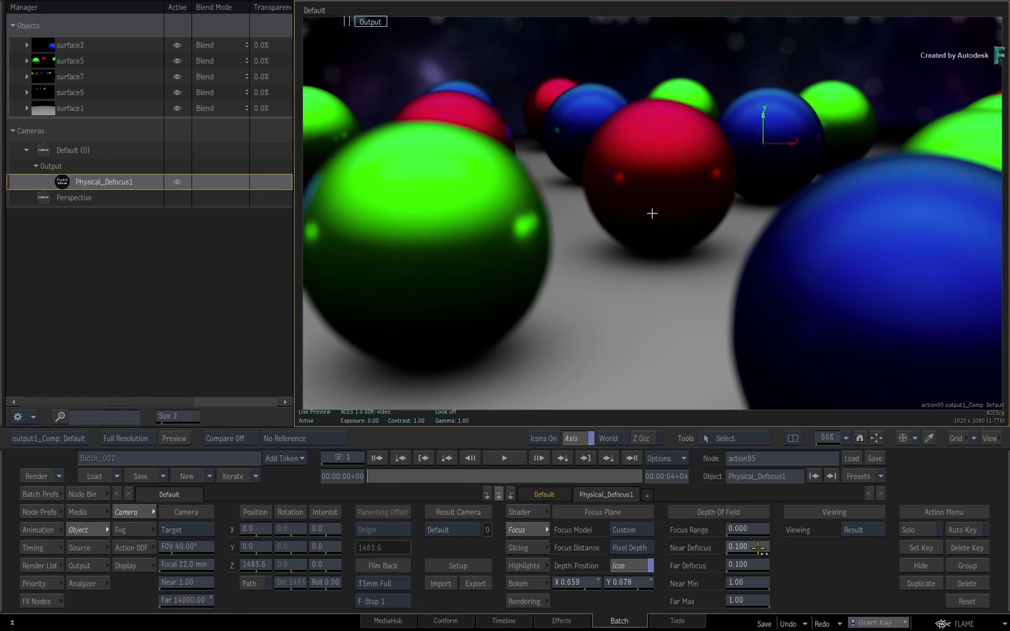
# Step: Increase the near defocus blur and place the focus point on the red sphere
pyautogui.moveTo(759, 547)
pyautogui.mouseDown()
pyautogui.moveTo(795, 549)
pyautogui.moveTo(797, 564)
pyautogui.mouseUp()
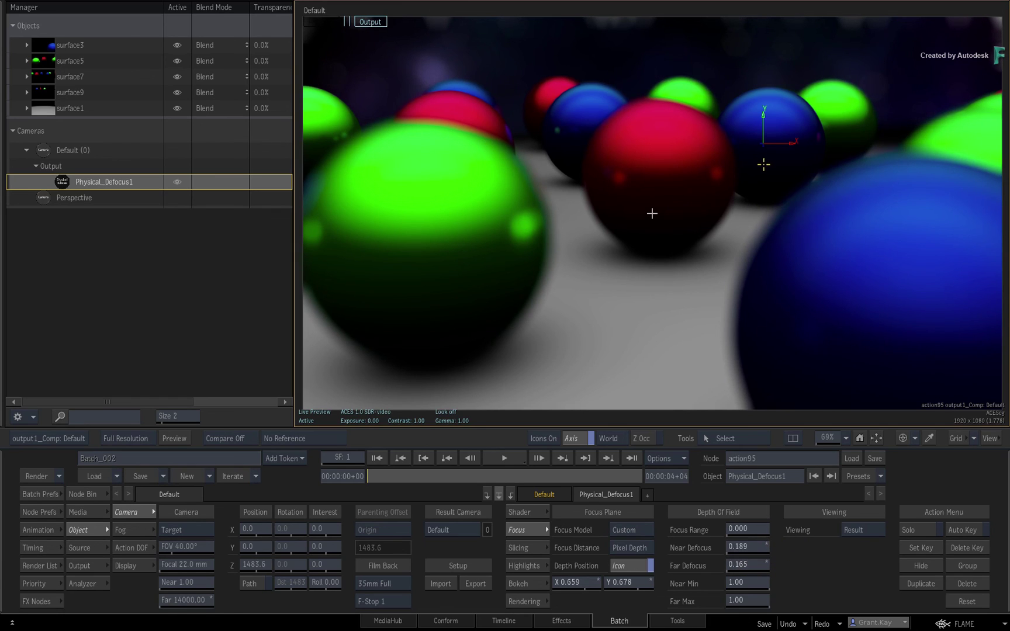
pyautogui.moveTo(764, 164); pyautogui.dragTo(668, 180)
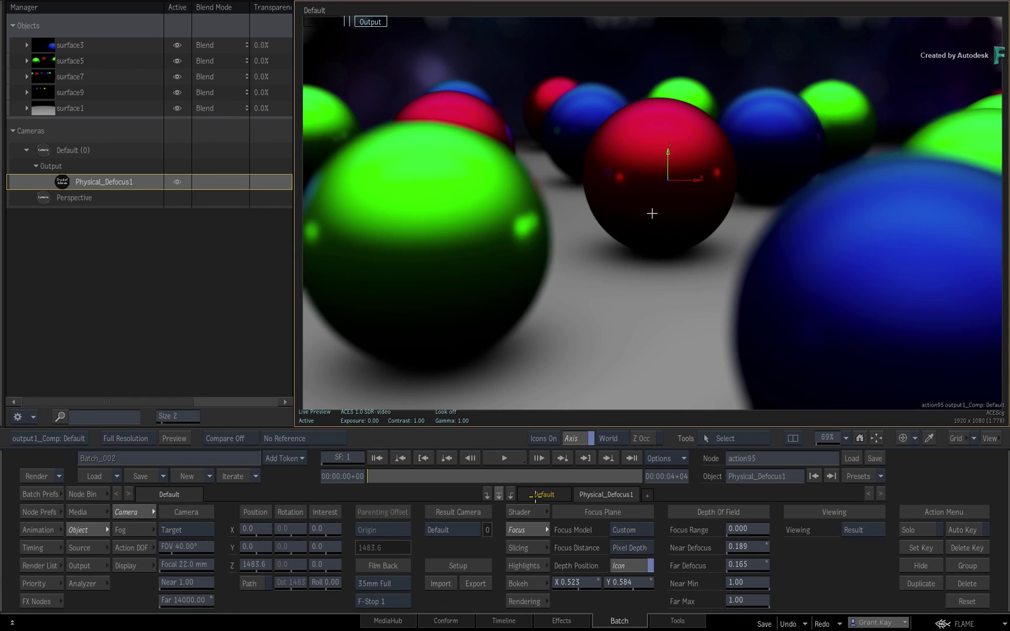
pyautogui.click(522, 547)
# Step: Set the slicing Amount to 8 and raise the highlight Gain to 1.02
pyautogui.click(615, 530)
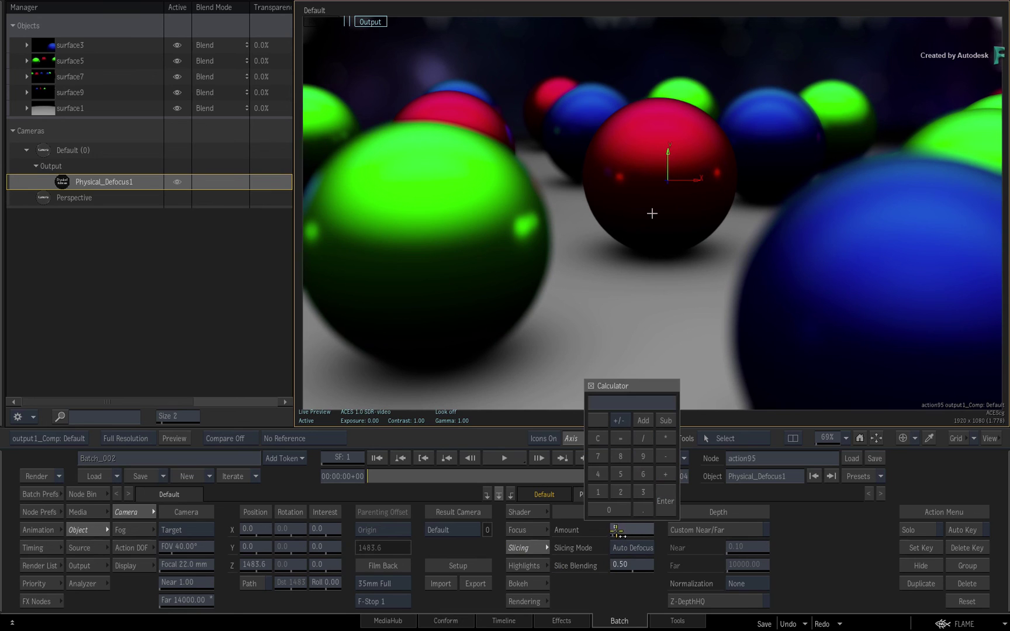
pyautogui.click(620, 457)
pyautogui.press('Return')
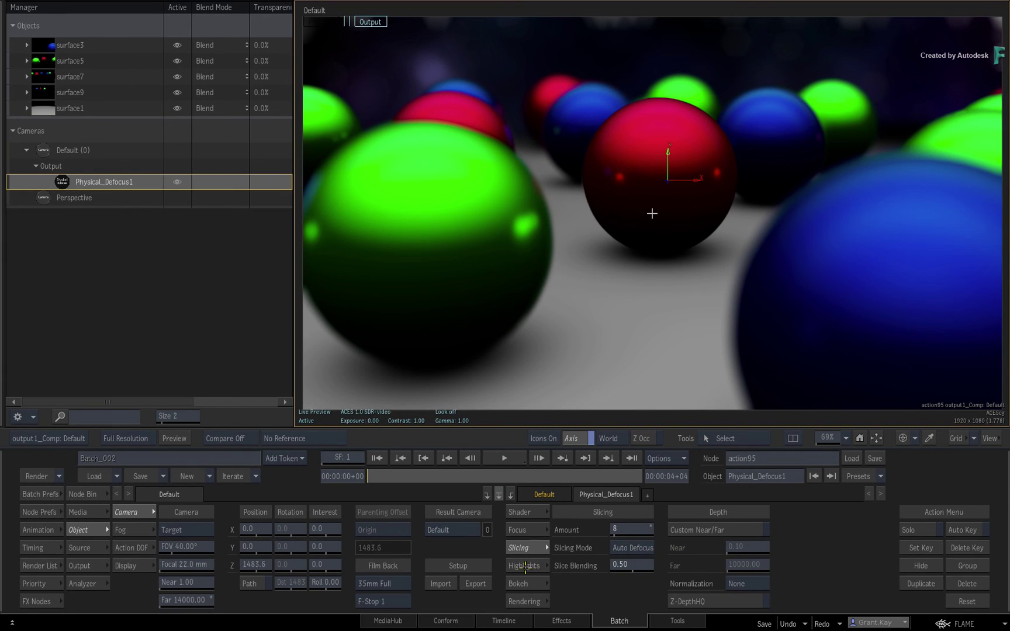
pyautogui.click(525, 566)
pyautogui.moveTo(631, 583); pyautogui.dragTo(765, 568)
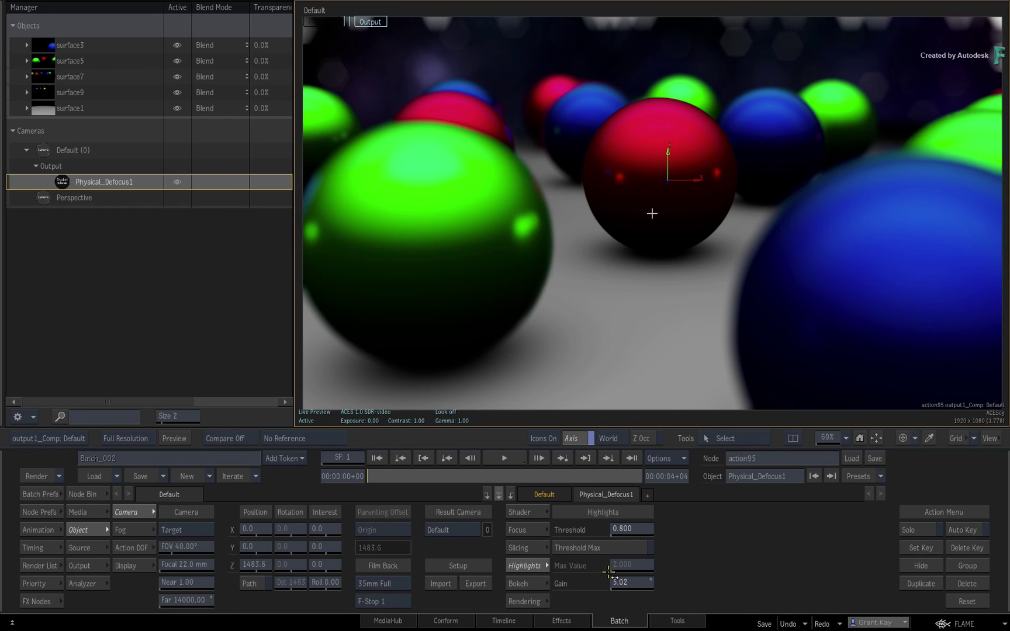
# Step: Try Spotty and Disc bokeh lens noise, then settle on Grainy
pyautogui.click(527, 584)
pyautogui.click(864, 566)
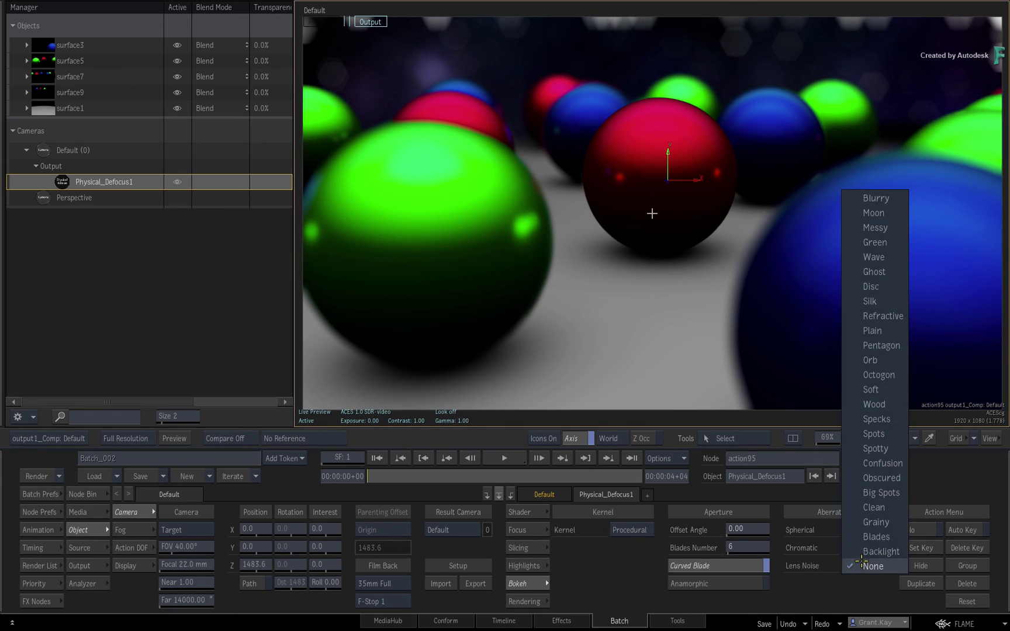
pyautogui.click(860, 449)
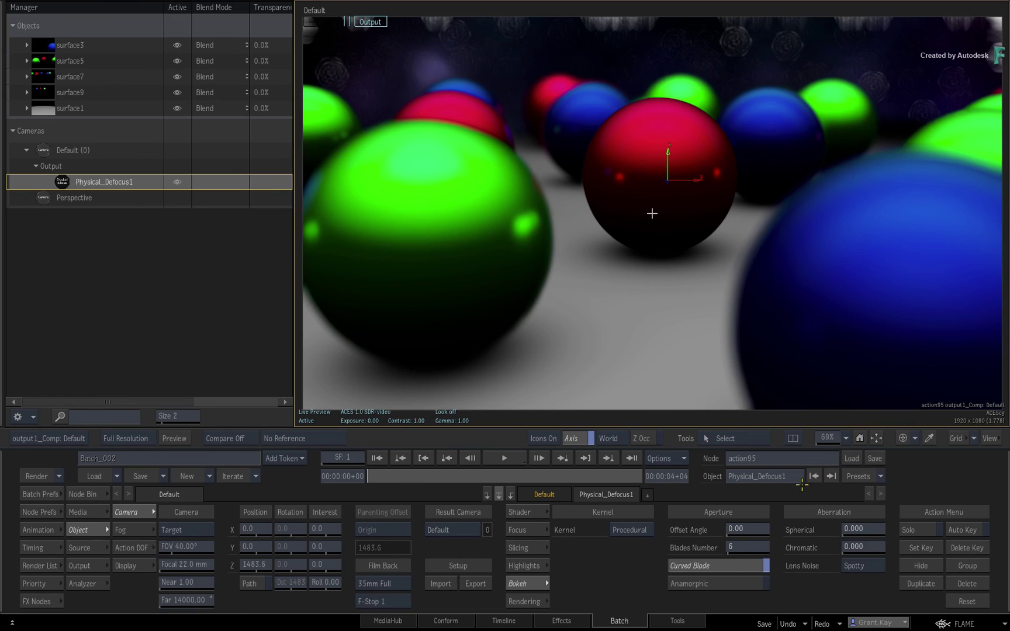
pyautogui.click(865, 563)
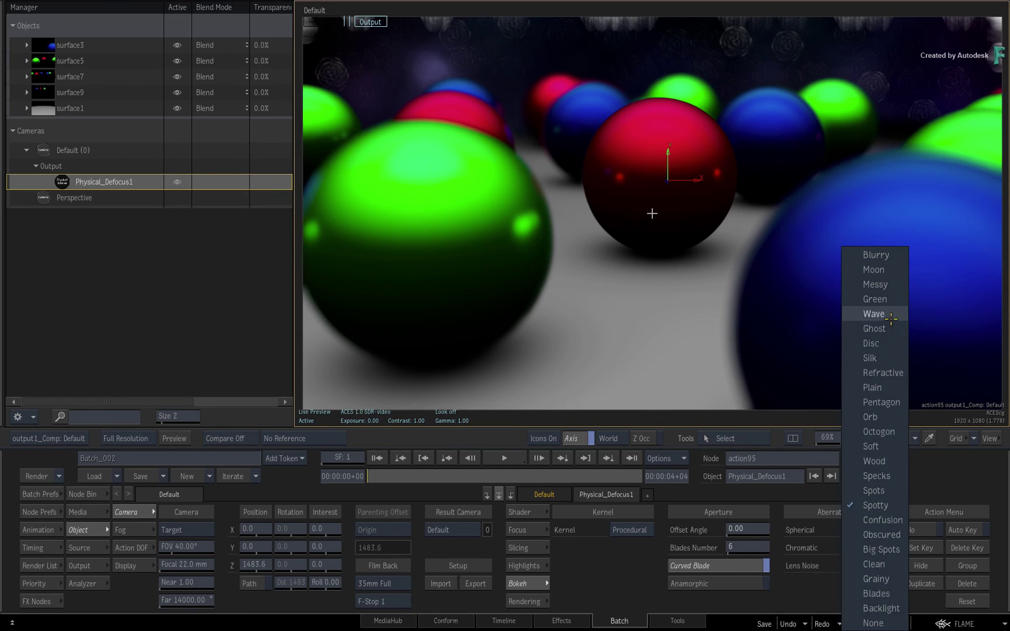
pyautogui.click(877, 344)
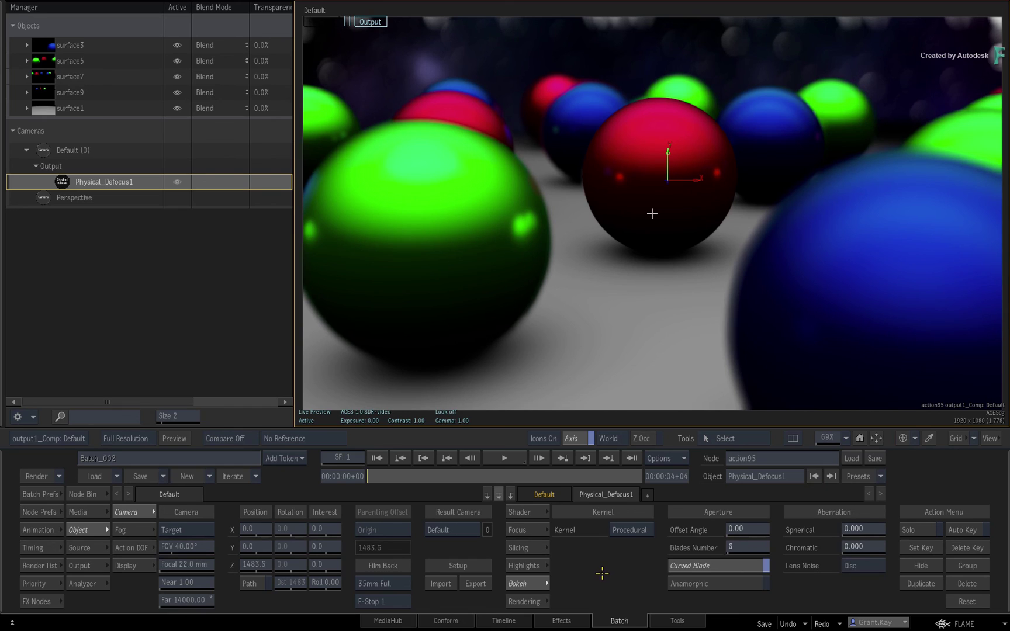
pyautogui.click(878, 568)
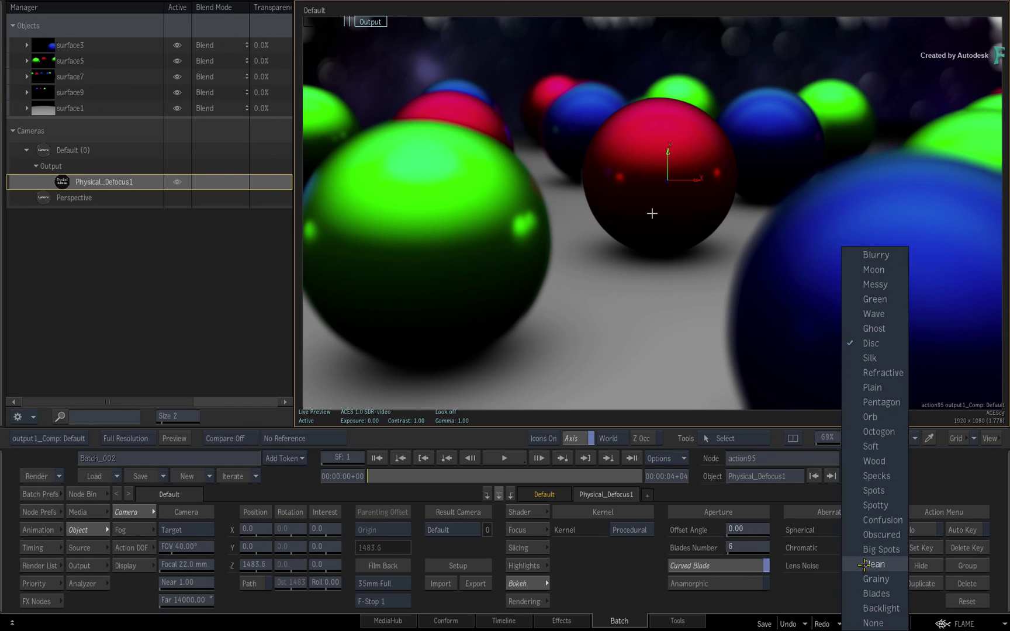
pyautogui.click(864, 583)
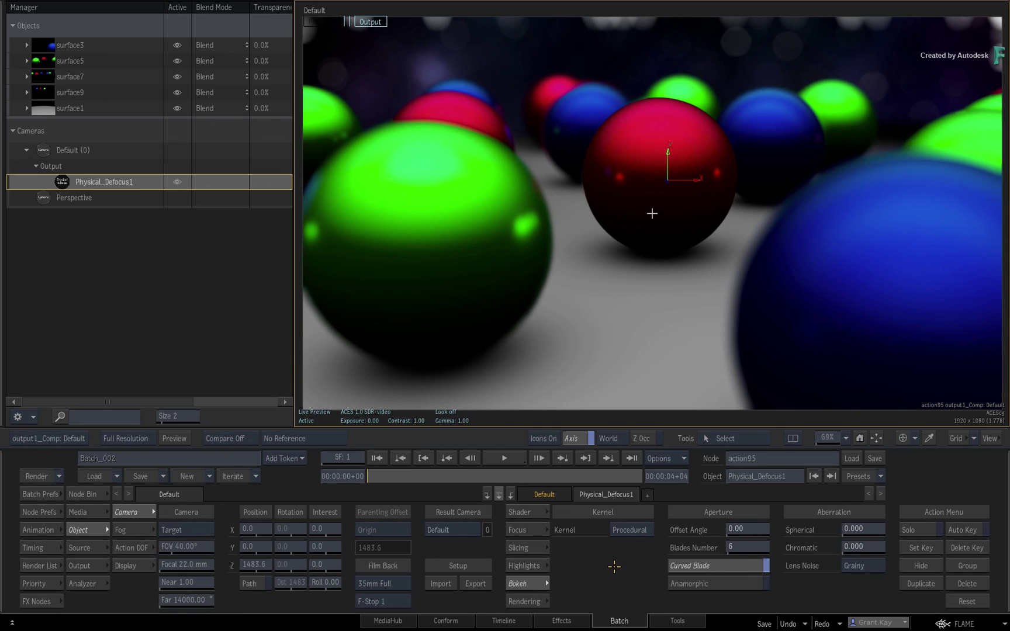
pyautogui.click(515, 602)
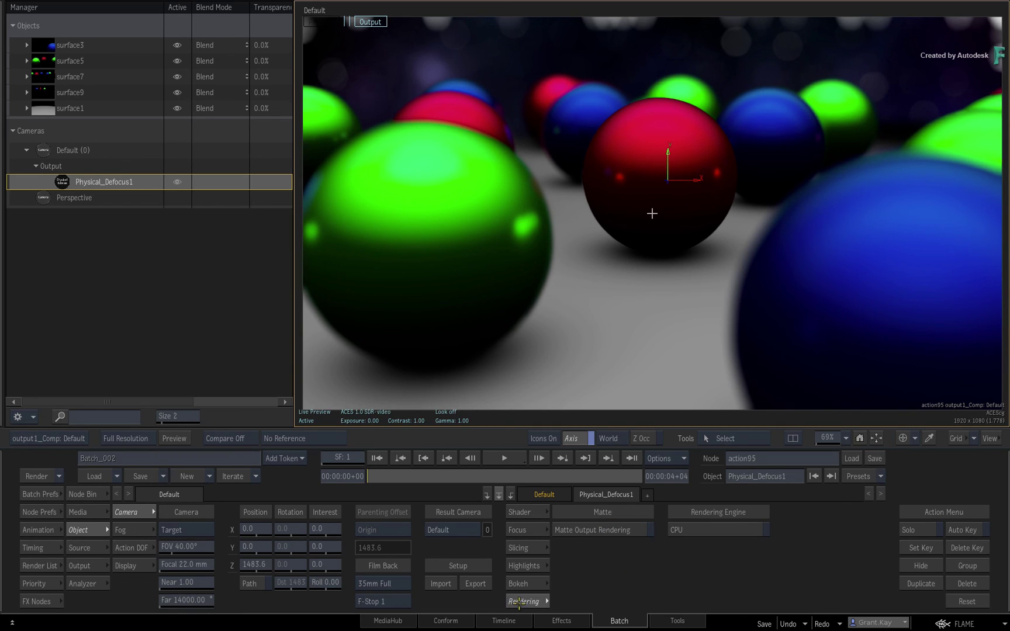
# Step: Enable Matte Output Rendering and move focus from the green sphere to the distant blue sphere
pyautogui.click(602, 529)
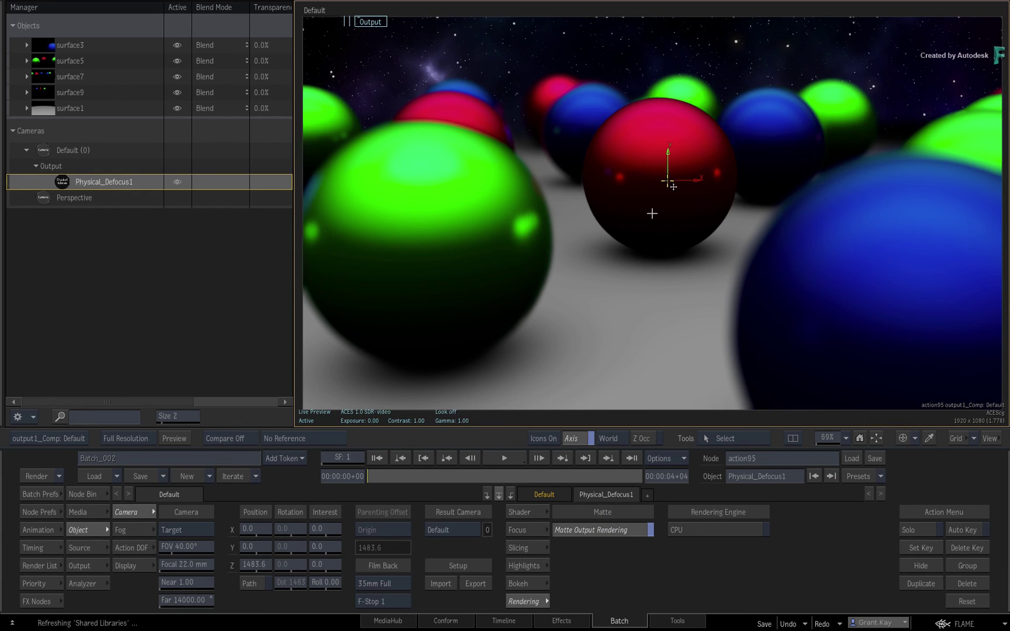
pyautogui.click(446, 237)
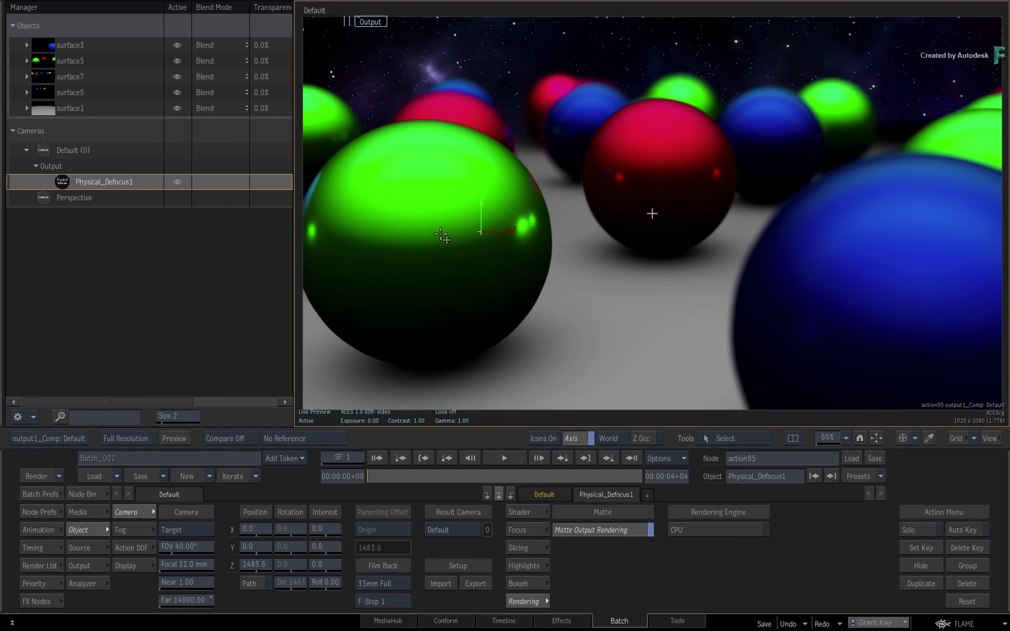
pyautogui.click(868, 302)
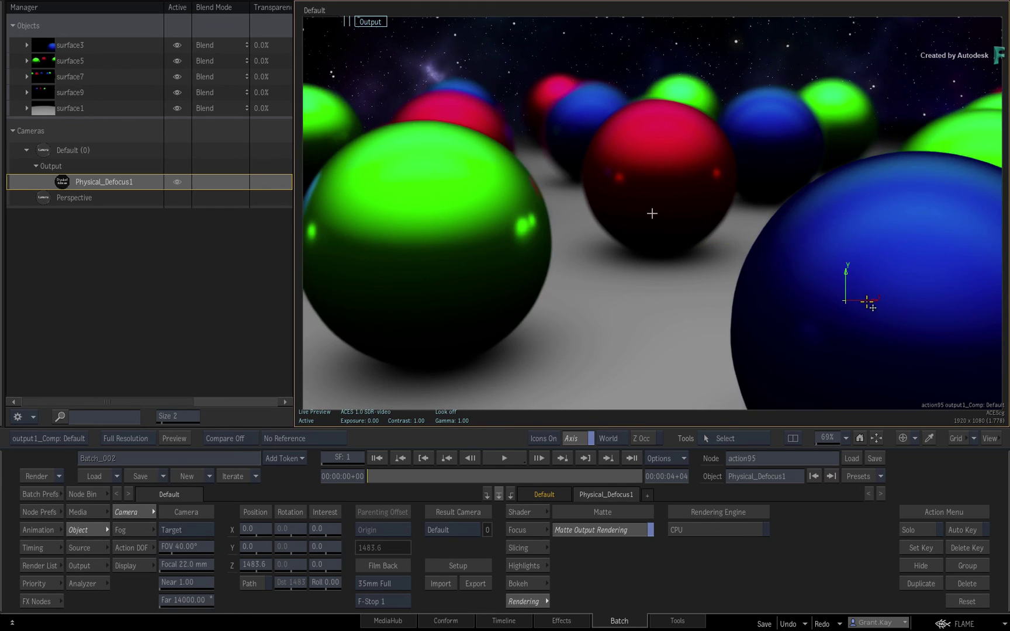
pyautogui.click(582, 112)
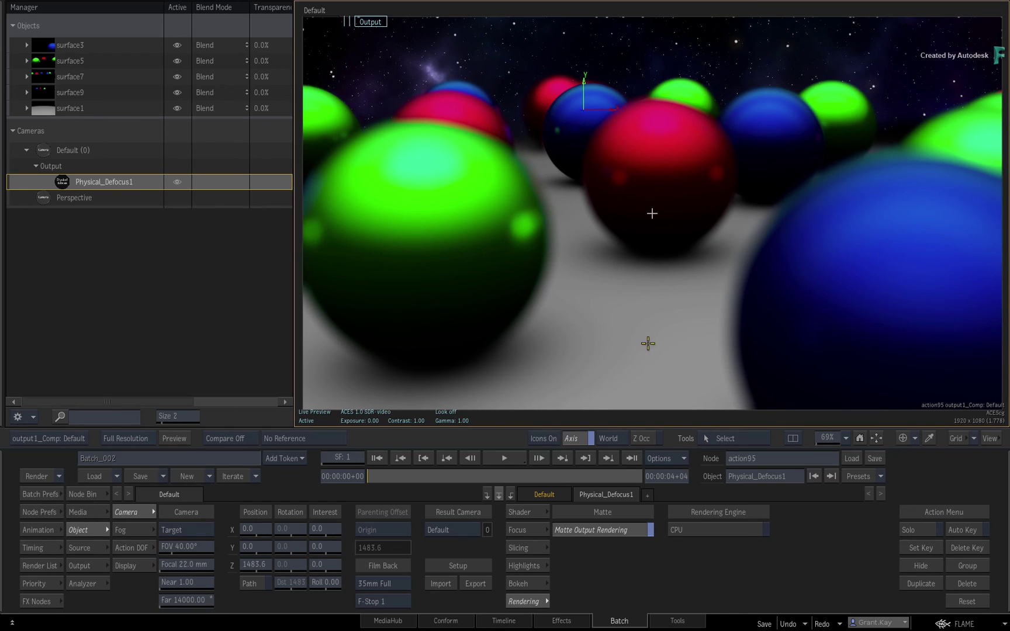
# Step: Lower Near Min blur to 0.77 and Far Max to 0.90, then scrub to a later frame
pyautogui.click(534, 529)
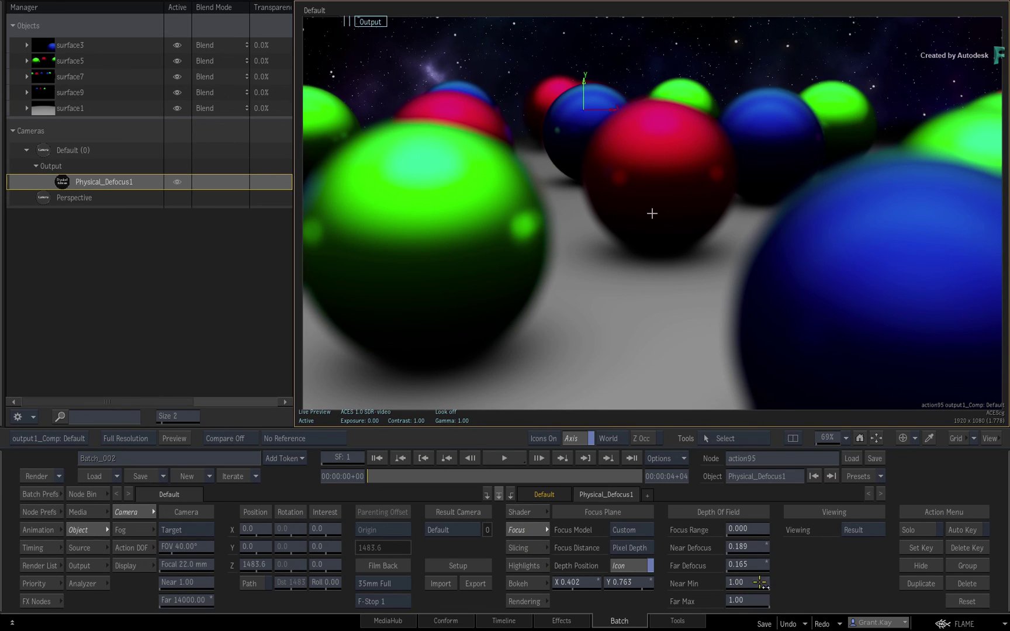
pyautogui.moveTo(751, 583); pyautogui.dragTo(757, 590)
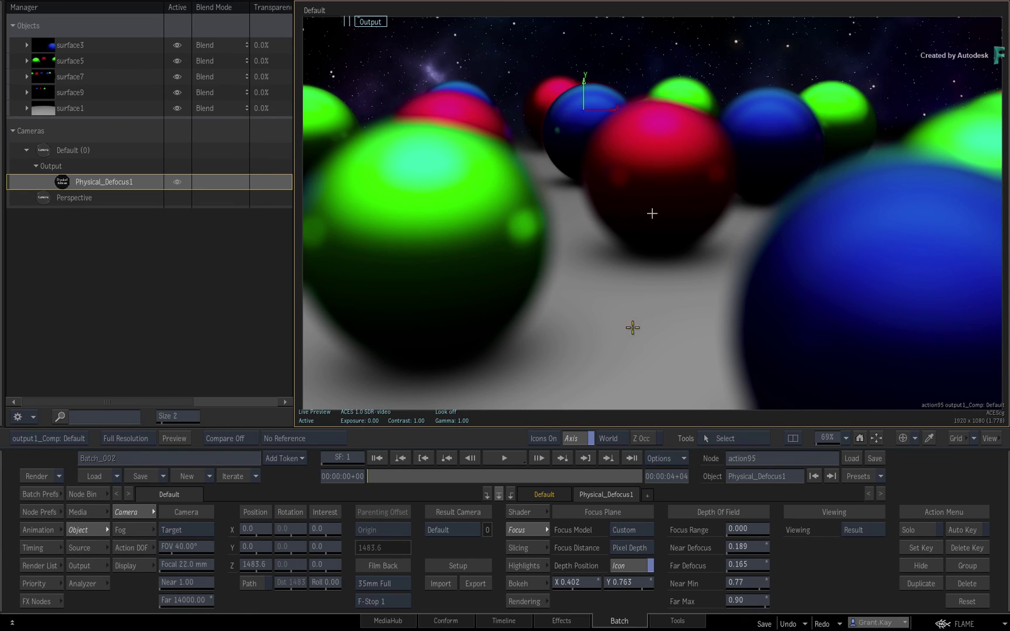
pyautogui.moveTo(382, 477); pyautogui.dragTo(466, 477)
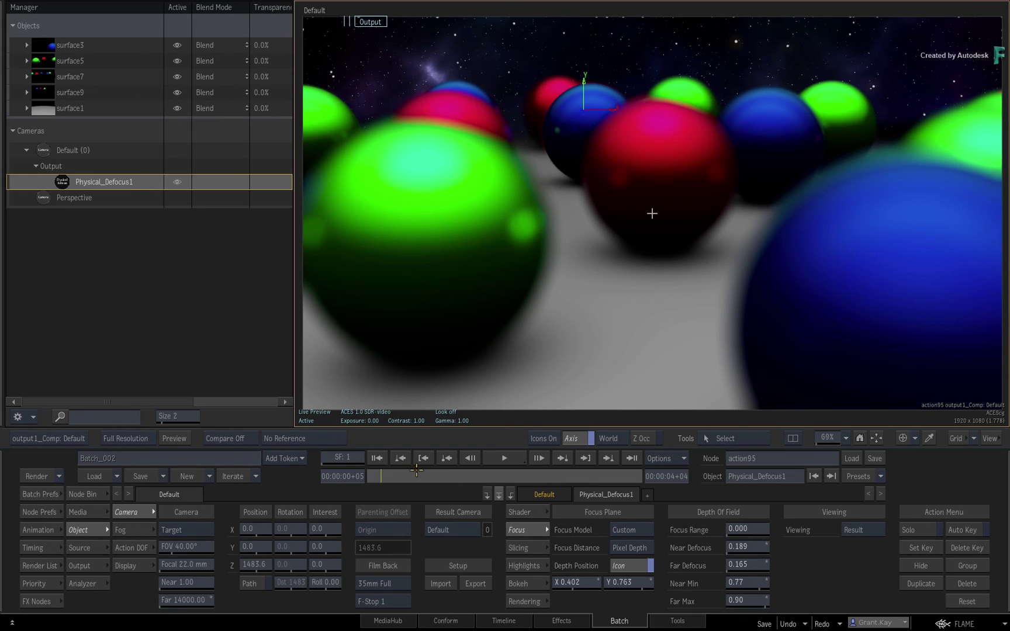